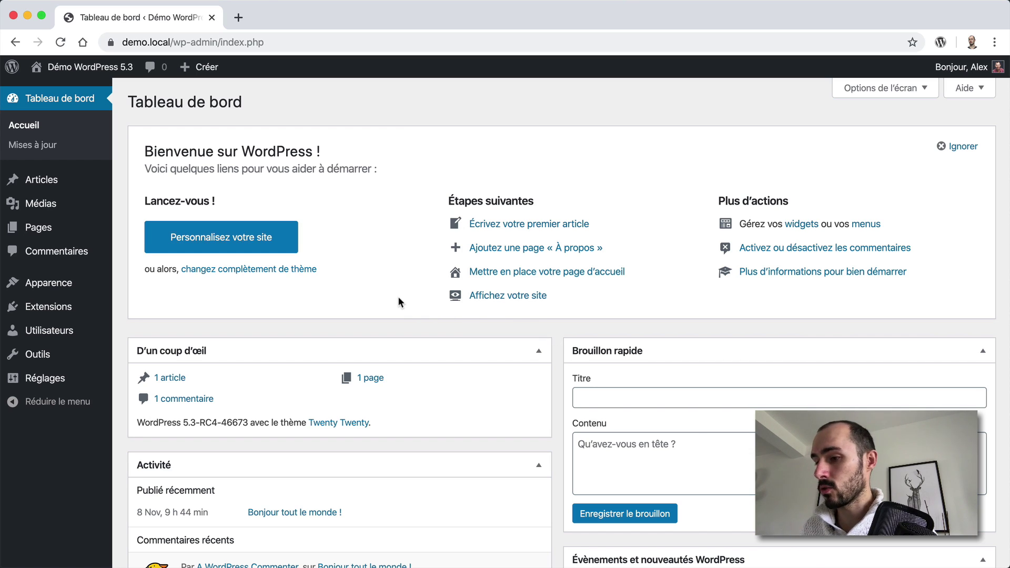
# Look over the whole dashboard and open the list of all posts.
pyautogui.scroll(-5, 398, 301)
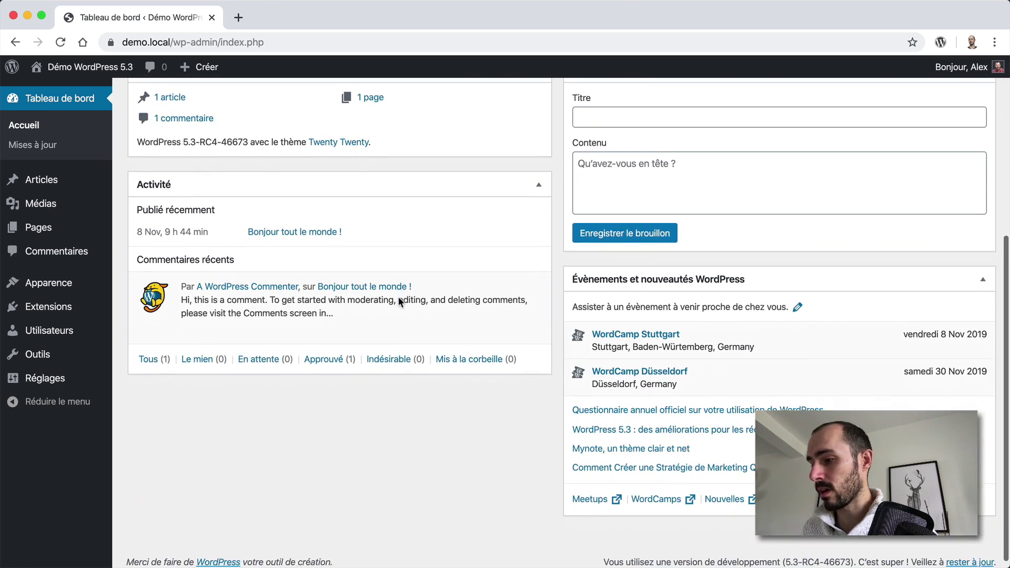
pyautogui.scroll(5, 398, 301)
pyautogui.moveTo(90, 179)
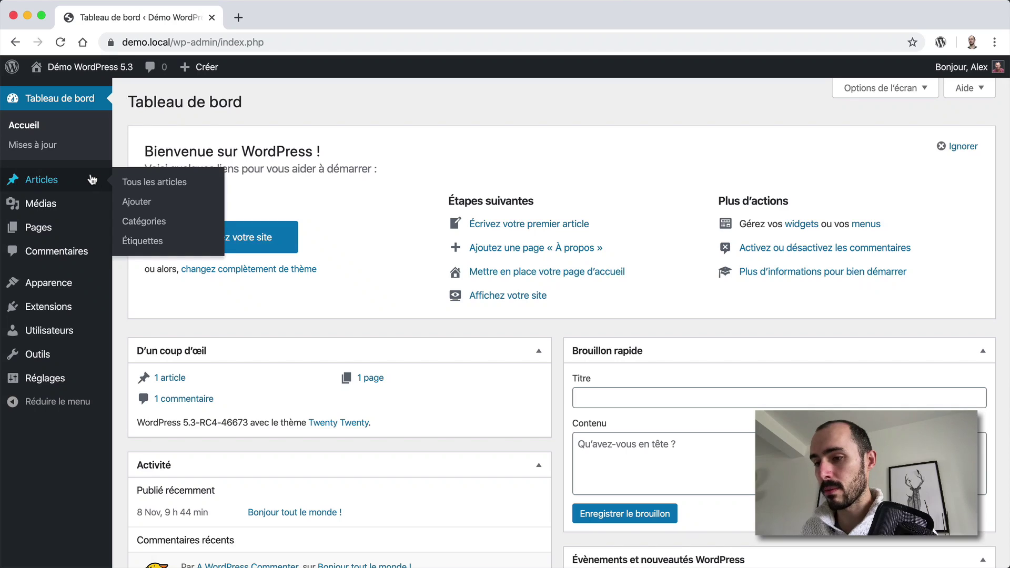
pyautogui.click(131, 181)
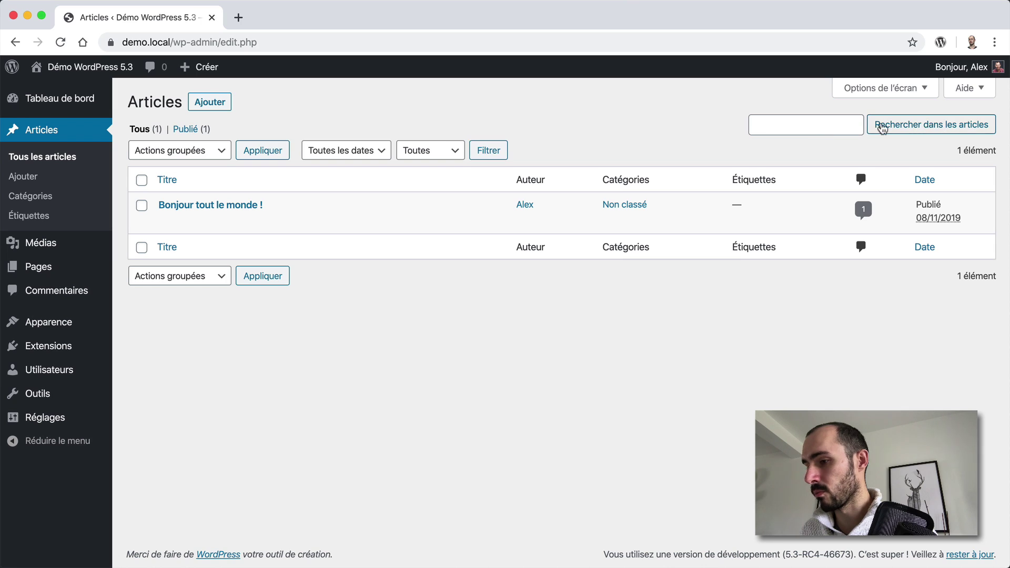
pyautogui.moveTo(378, 201)
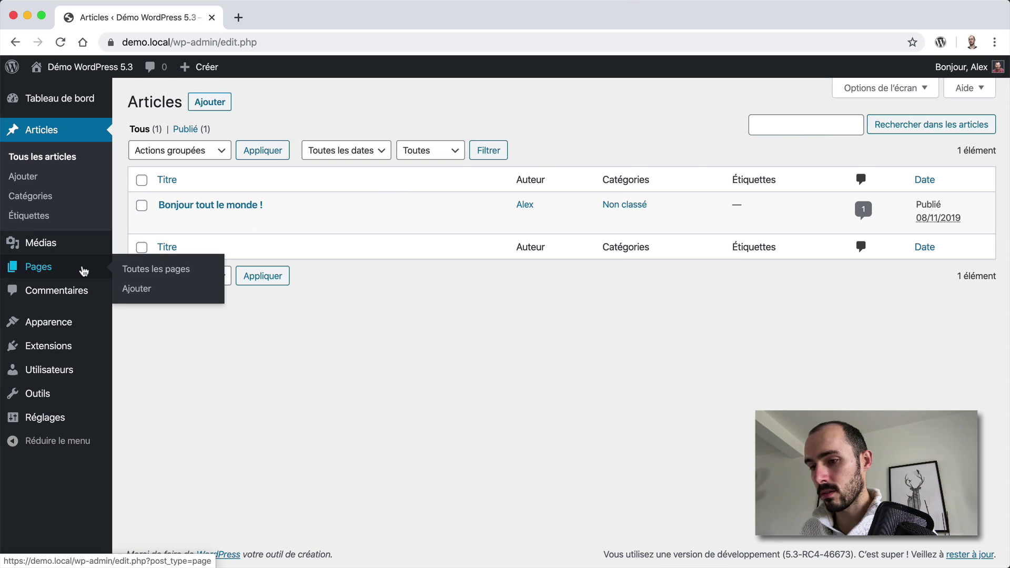
# Look through the comments list, the installed themes and the installed extensions.
pyautogui.click(74, 292)
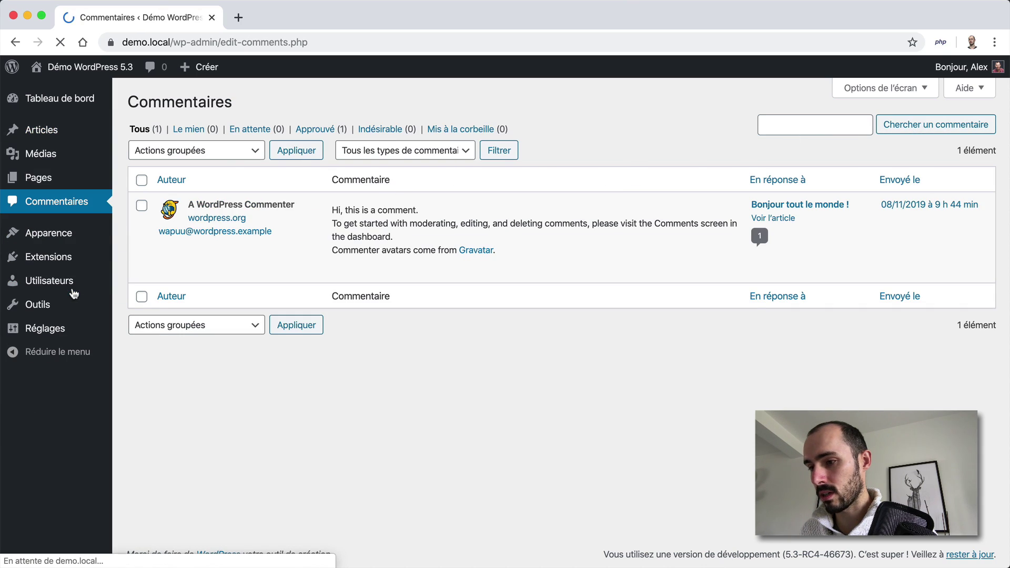
pyautogui.moveTo(87, 240)
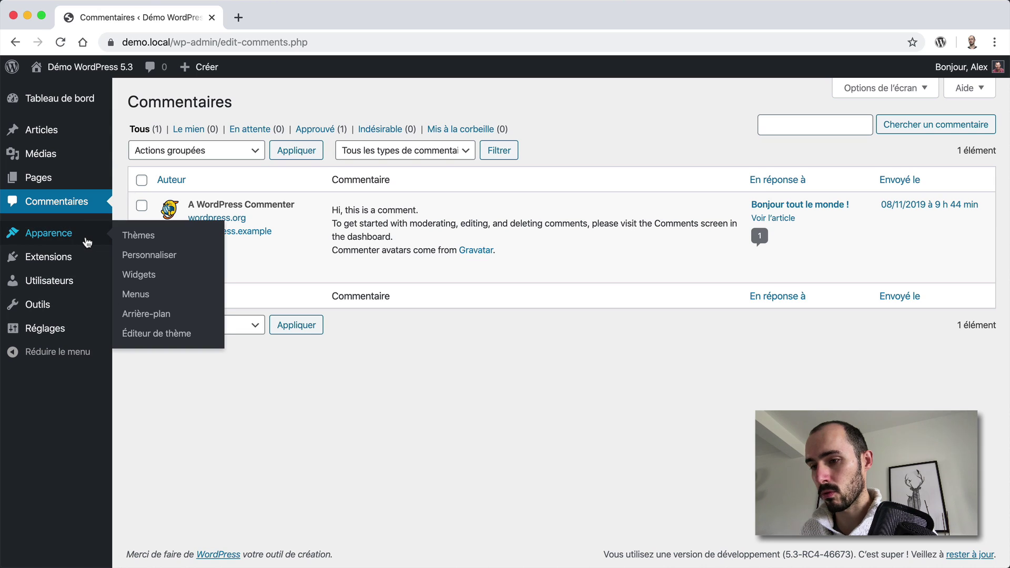
pyautogui.click(127, 237)
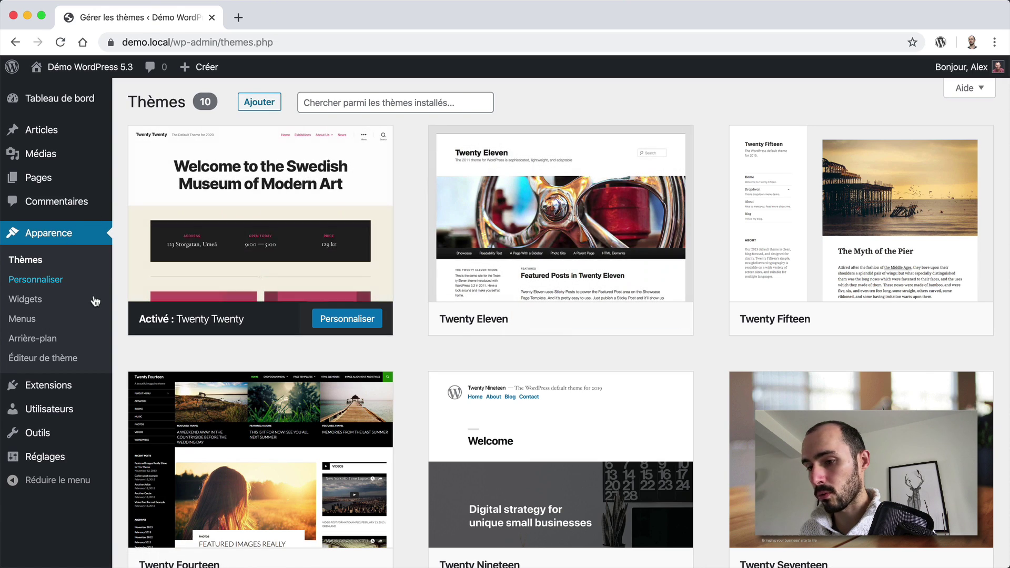
pyautogui.click(63, 388)
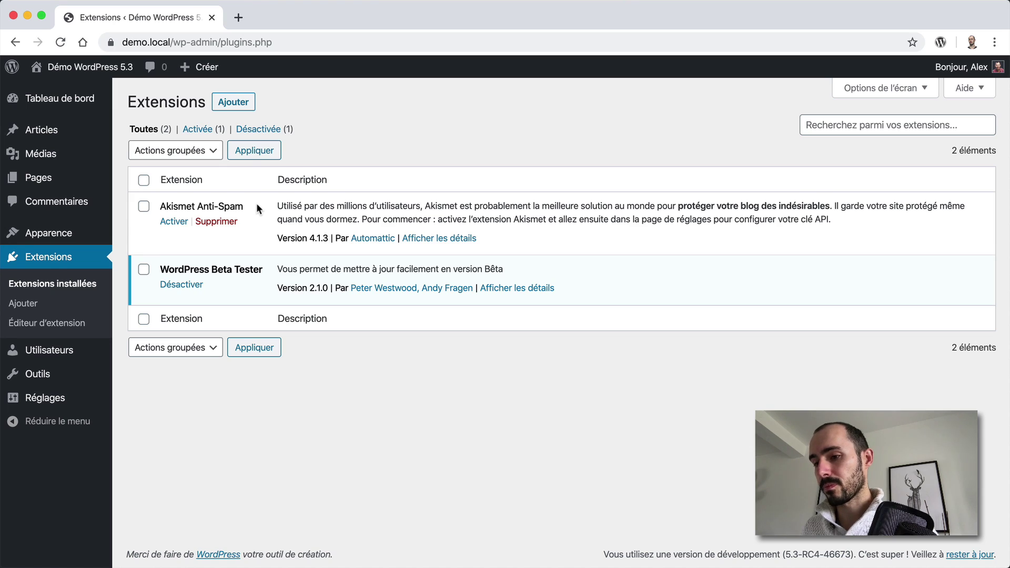
# Open the general settings and examine the form fields, from the site title and tagline to the date and time formats.
pyautogui.moveTo(37, 398)
pyautogui.click(141, 387)
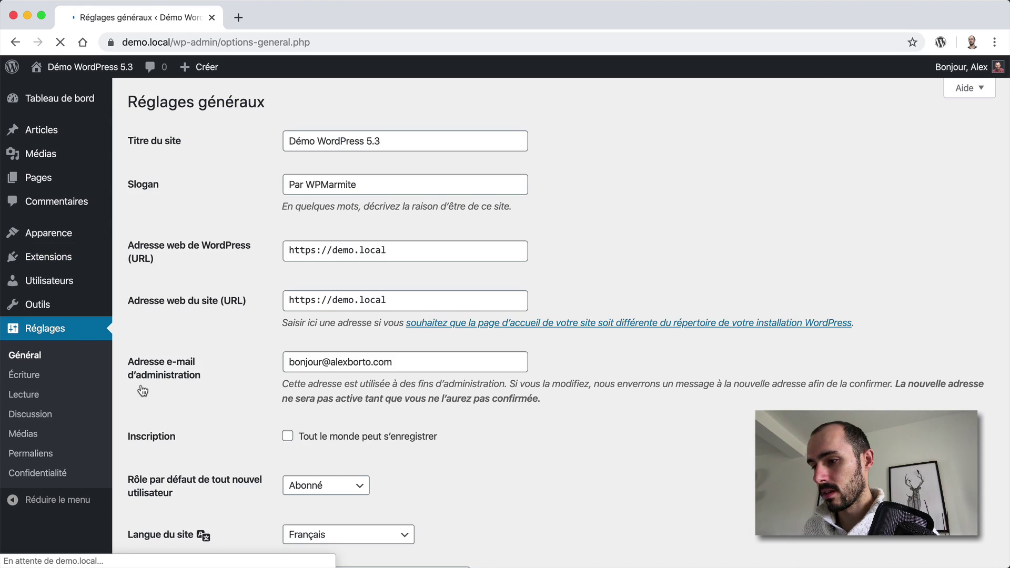
pyautogui.click(368, 137)
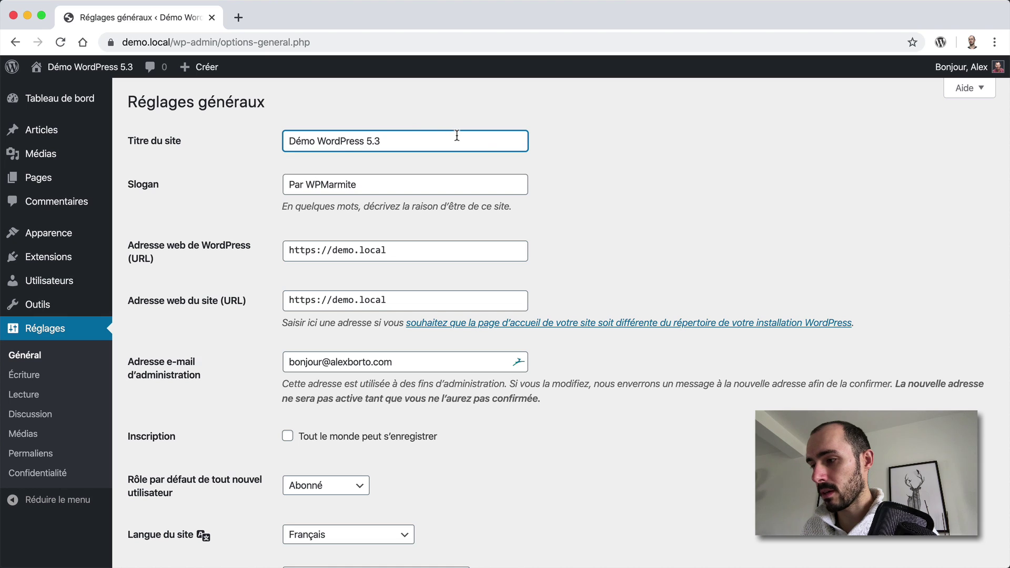
pyautogui.click(378, 184)
pyautogui.click(397, 139)
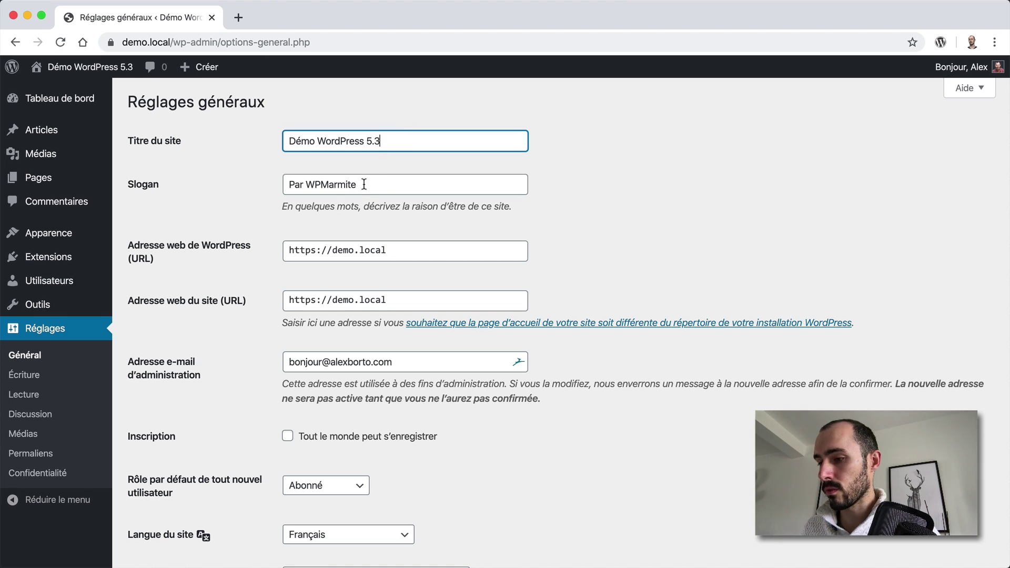
pyautogui.scroll(-10, 328, 240)
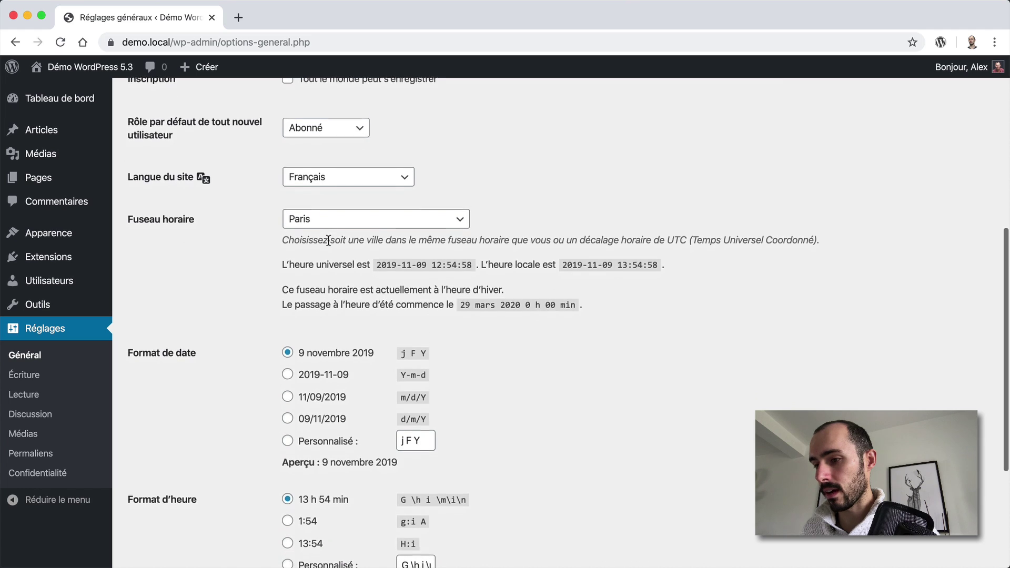
pyautogui.scroll(10, 328, 240)
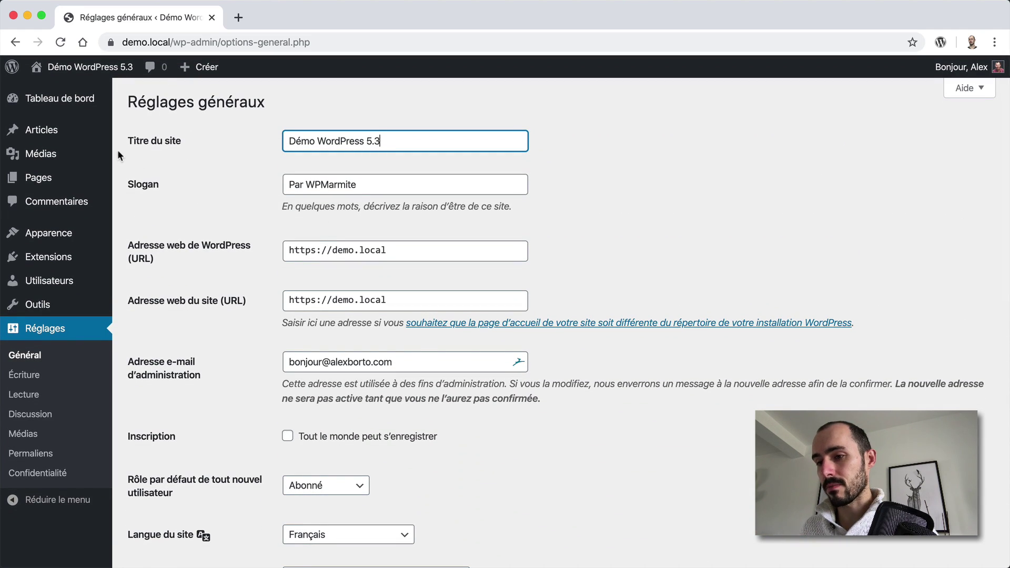
# Open the installed themes, and view the site's front page with the active theme in a new browser tab.
pyautogui.moveTo(65, 230)
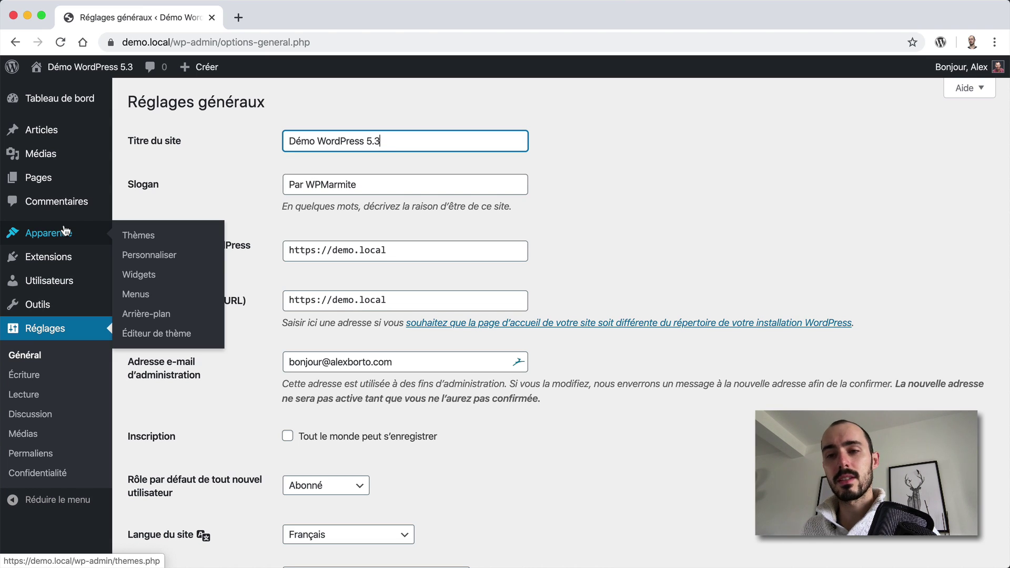
pyautogui.click(135, 234)
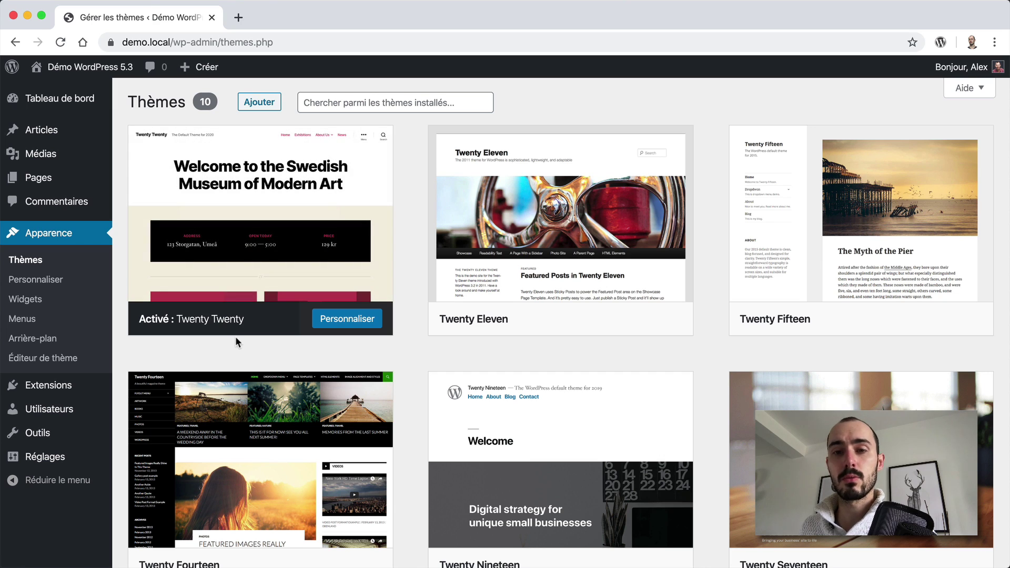
pyautogui.moveTo(74, 68)
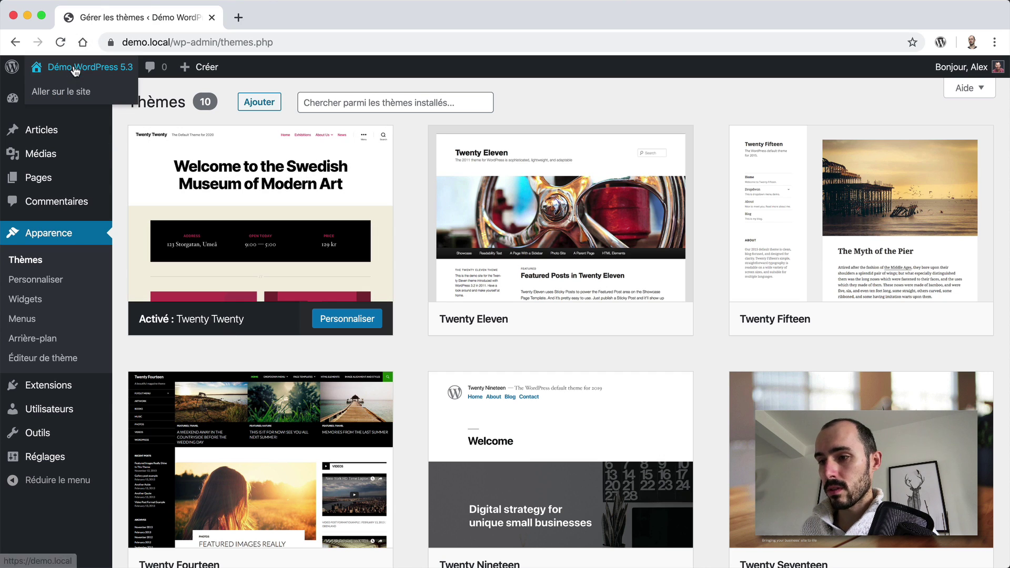
pyautogui.rightClick(68, 88)
pyautogui.click(94, 95)
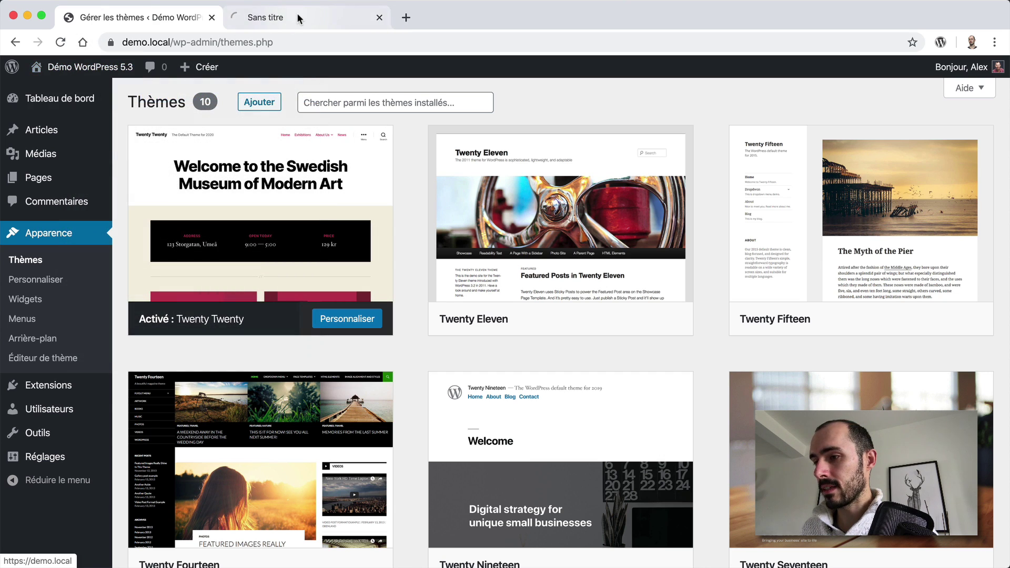
pyautogui.click(297, 15)
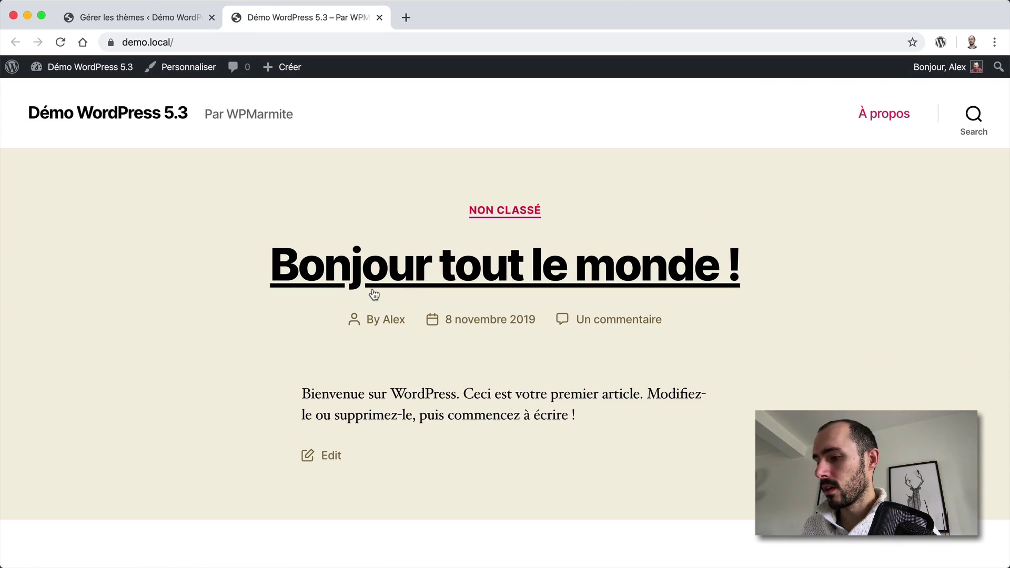
pyautogui.scroll(-15, 294, 272)
pyautogui.scroll(15, 293, 270)
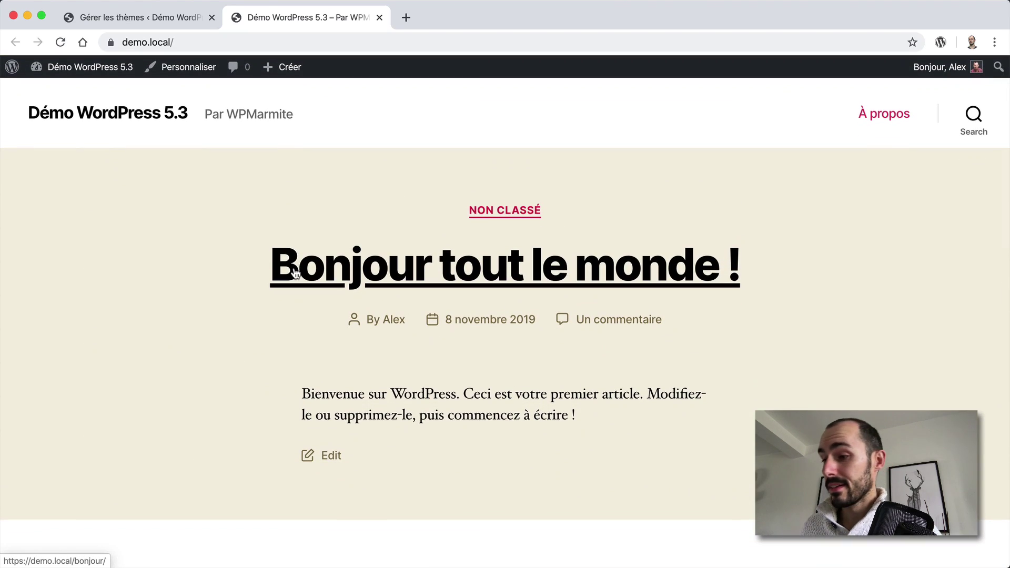
# Return to the admin tab, open the theme customizer and look at the site identity settings.
pyautogui.click(146, 24)
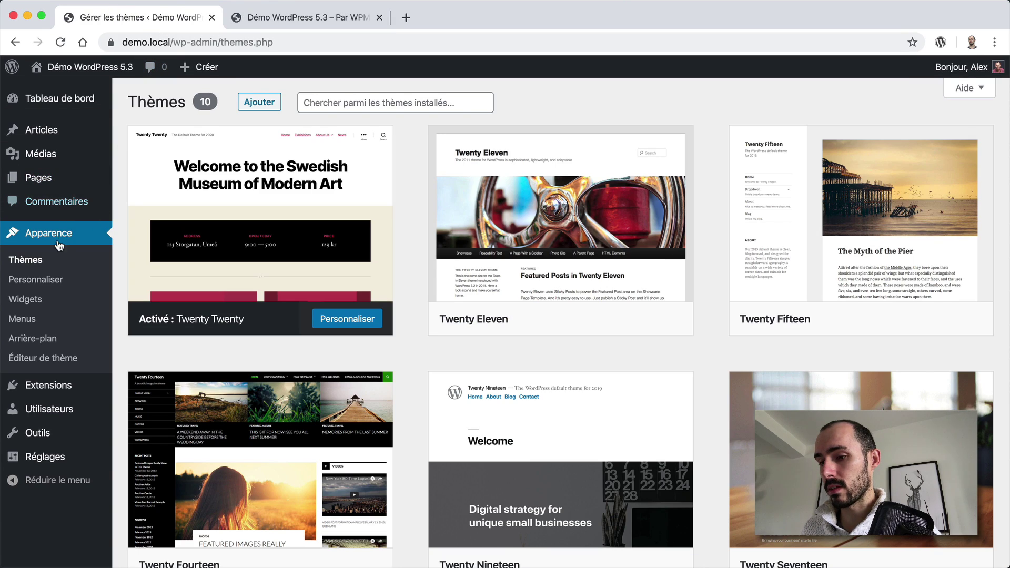
pyautogui.click(48, 280)
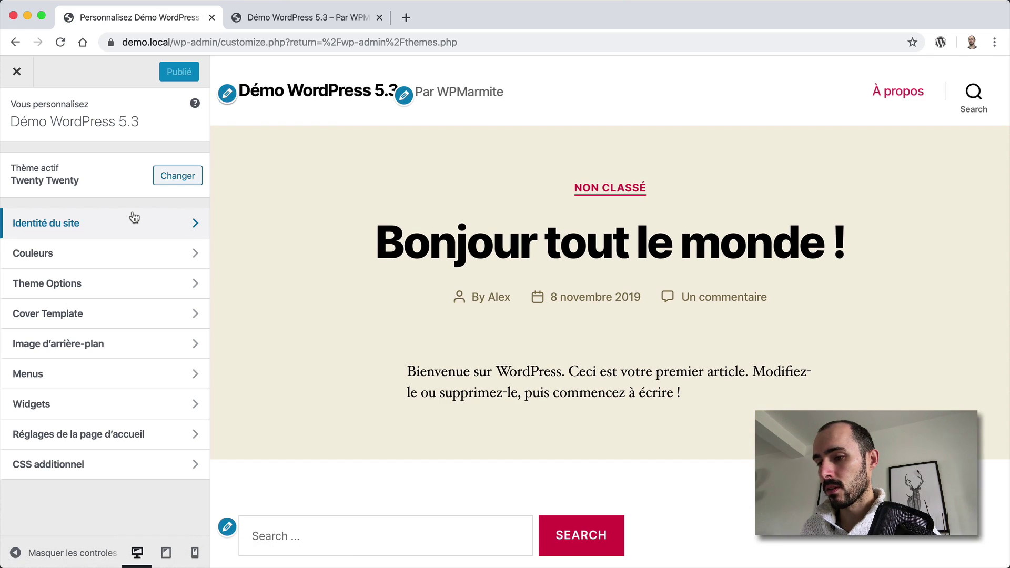
pyautogui.click(133, 218)
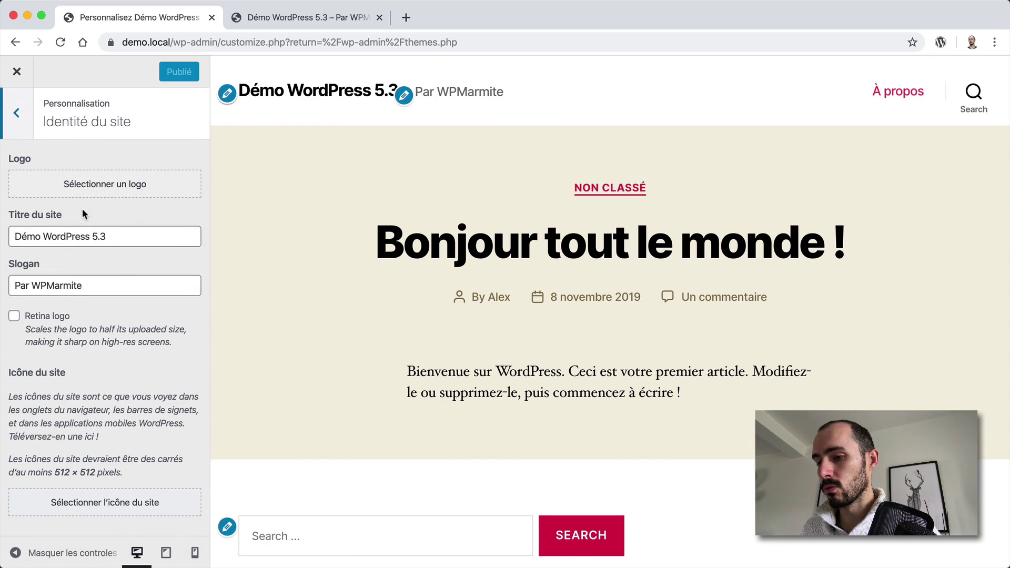
pyautogui.click(30, 128)
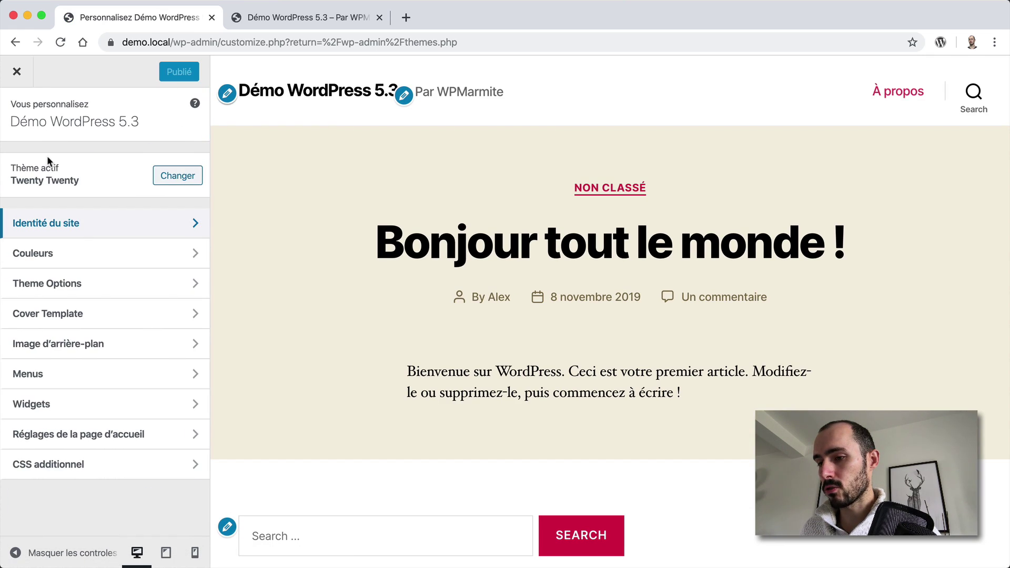
# Set the site's background color to white (#ffffff) in the color settings and check it in the page preview.
pyautogui.click(70, 266)
pyautogui.click(99, 188)
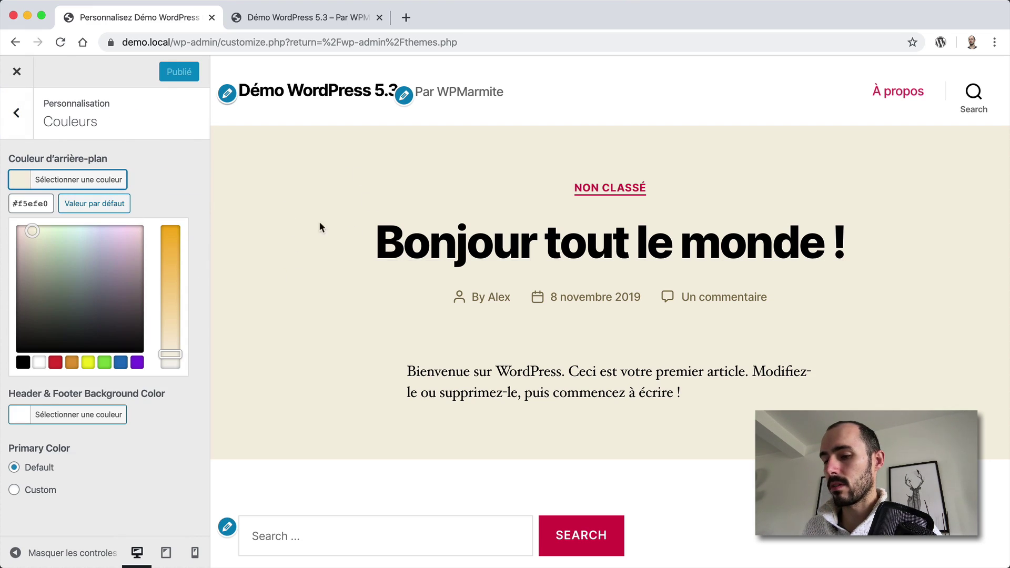
pyautogui.click(42, 364)
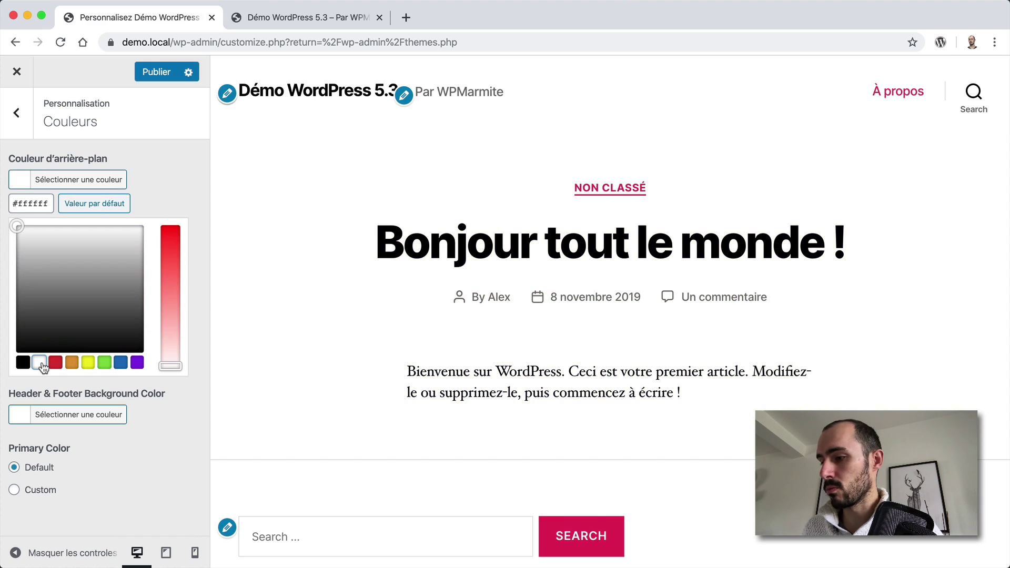
pyautogui.click(104, 180)
pyautogui.scroll(-14, 396, 279)
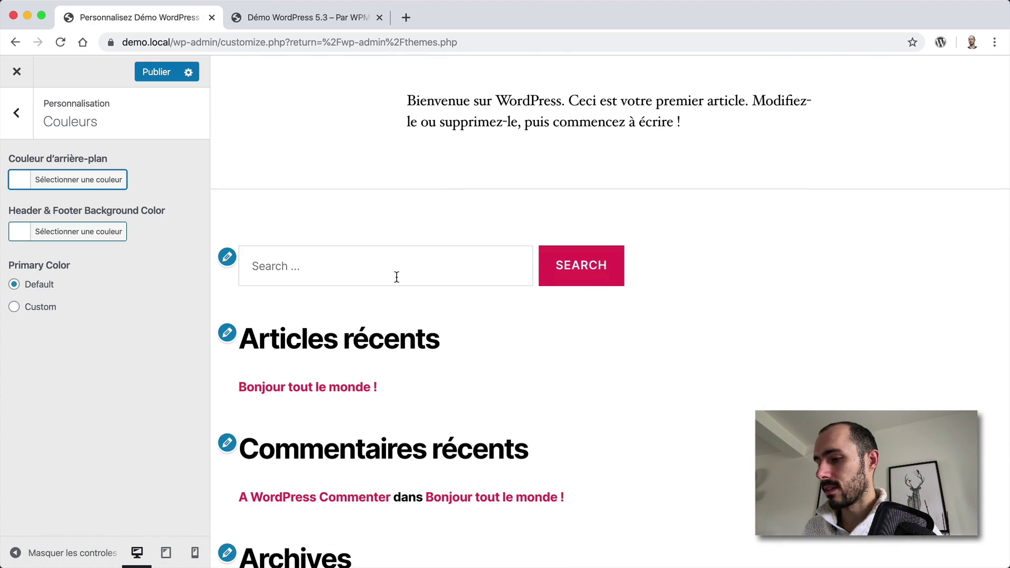
pyautogui.scroll(15, 396, 275)
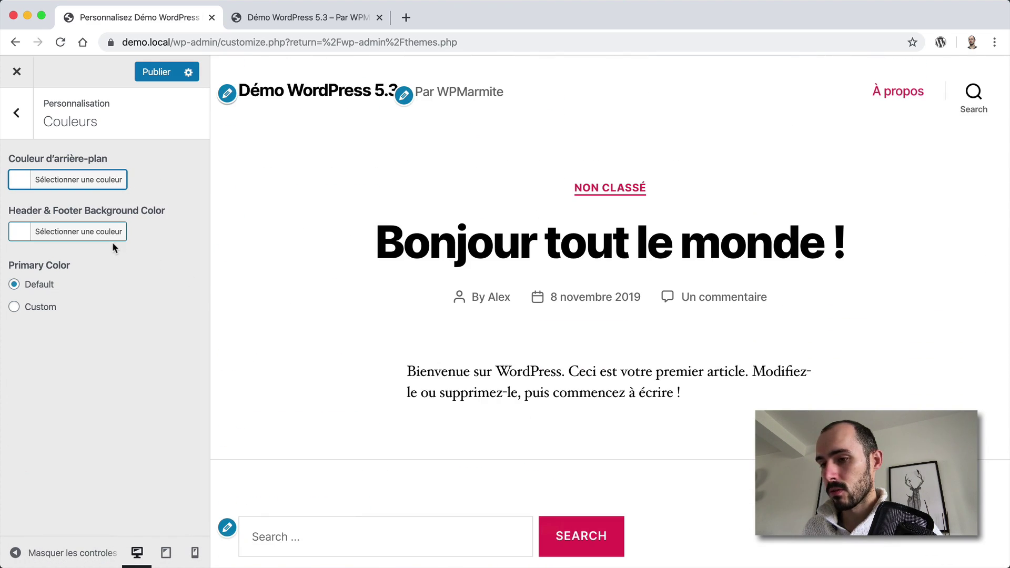
# Try red (#dd3333) as the header and footer background color, and restore white (#ffffff).
pyautogui.click(91, 237)
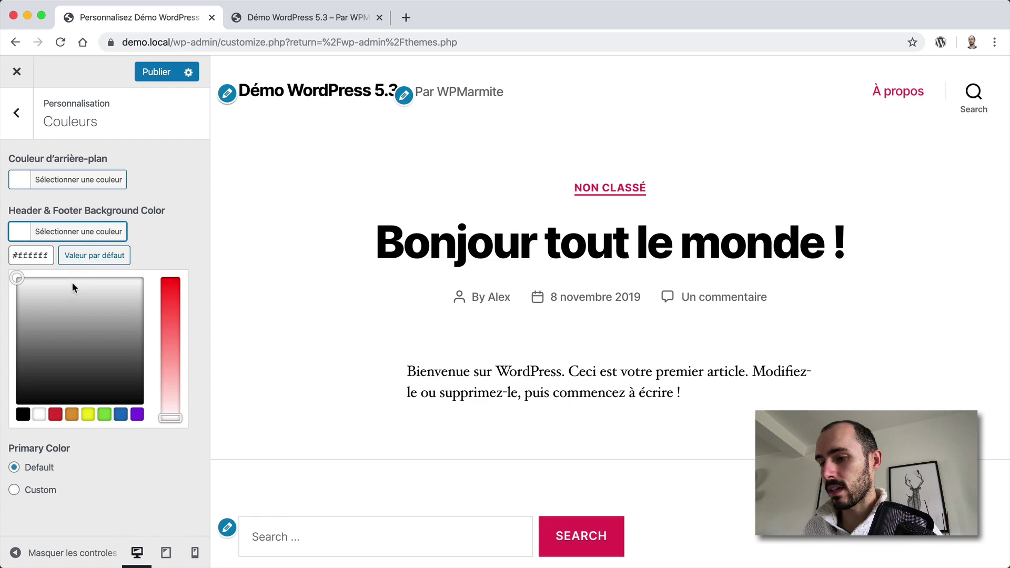
pyautogui.click(55, 415)
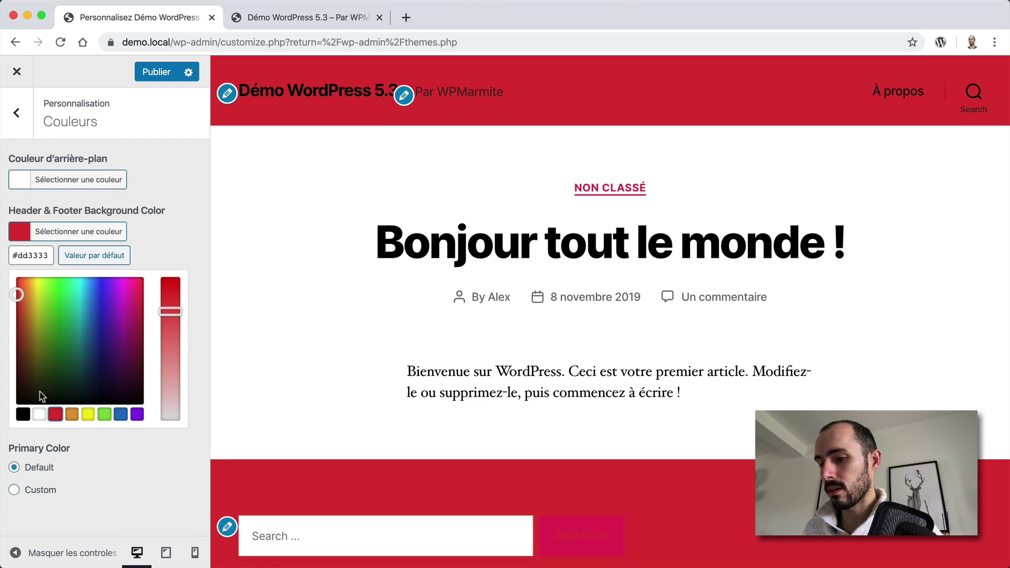
pyautogui.click(39, 414)
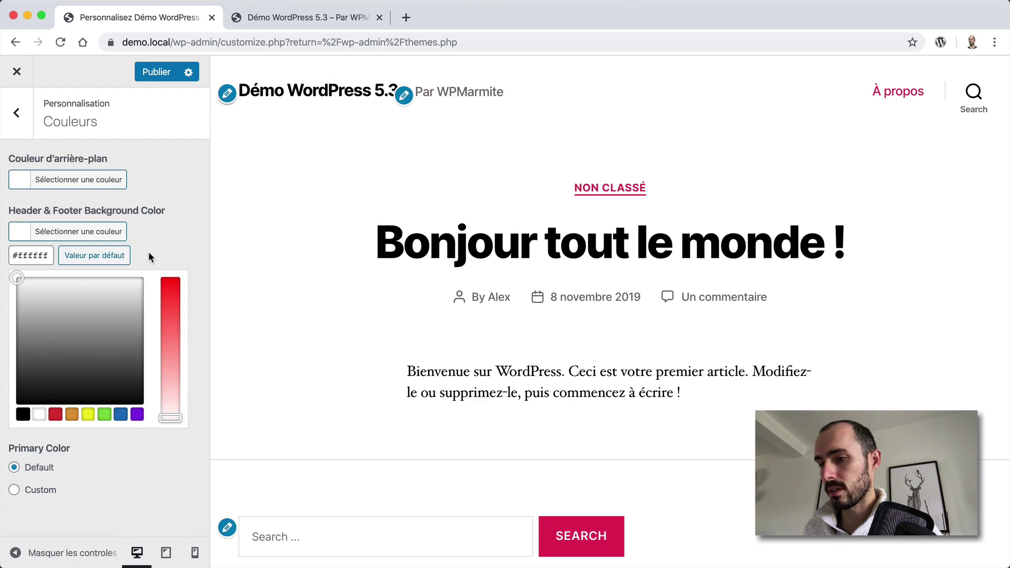
pyautogui.click(108, 232)
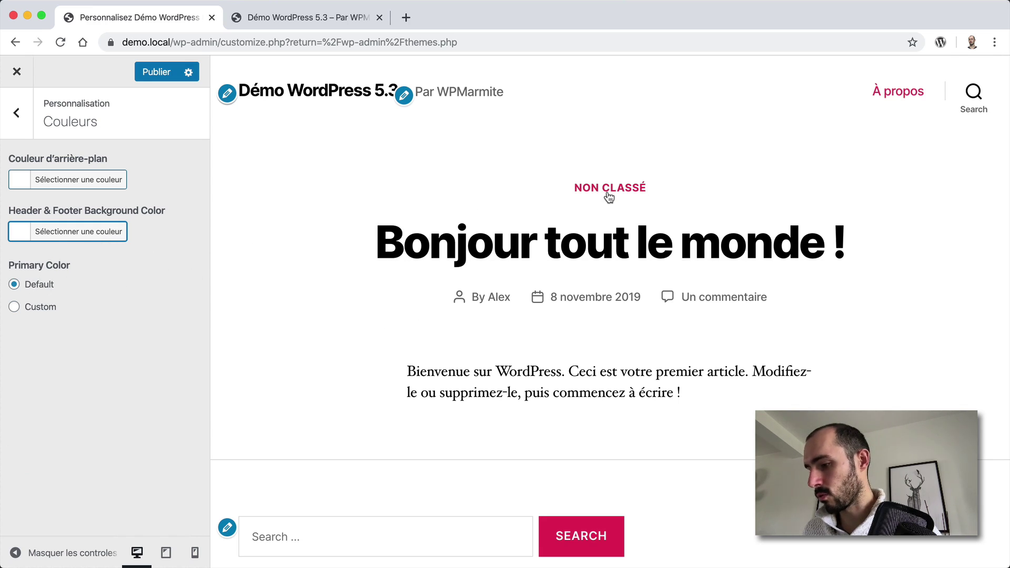
# Try a custom purple primary color for links and buttons, and restore the default primary color.
pyautogui.click(38, 307)
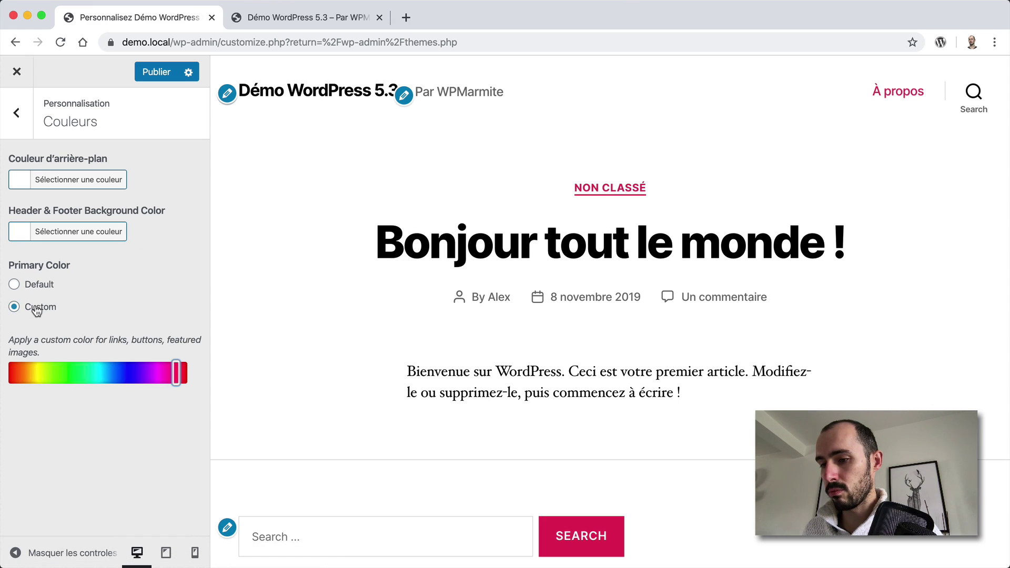
pyautogui.moveTo(176, 373); pyautogui.dragTo(153, 372)
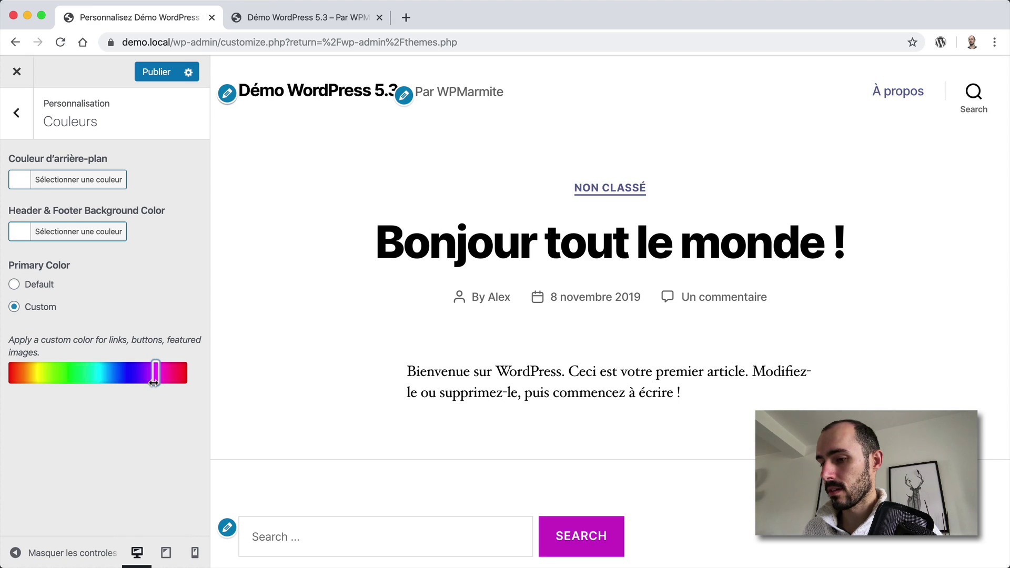
pyautogui.click(42, 289)
# Leave the color settings and open the Theme Options section.
pyautogui.click(27, 118)
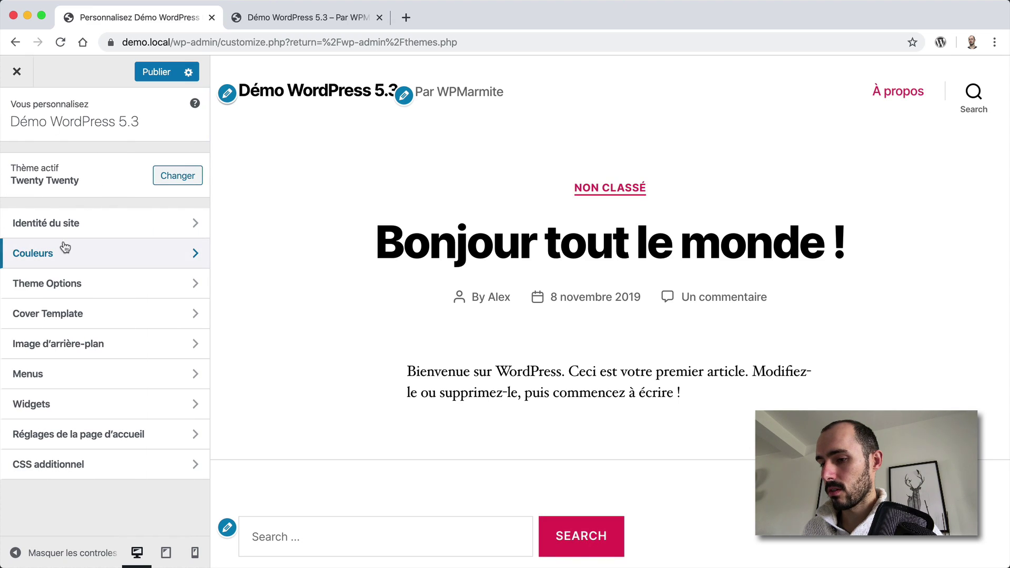
pyautogui.click(42, 287)
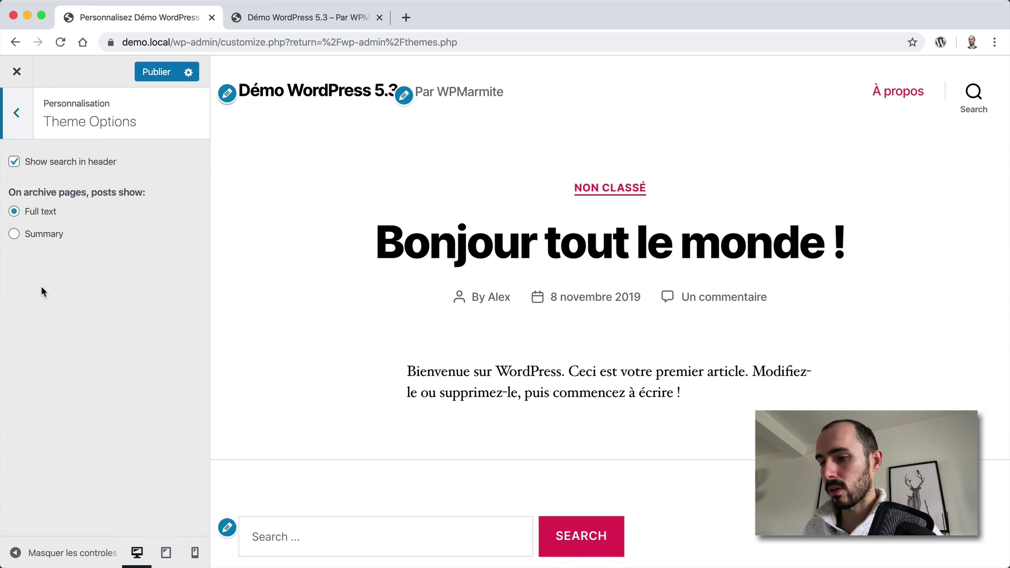
# Leave the Theme Options, review the Cover Template settings, and return to the main customization sections.
pyautogui.click(17, 116)
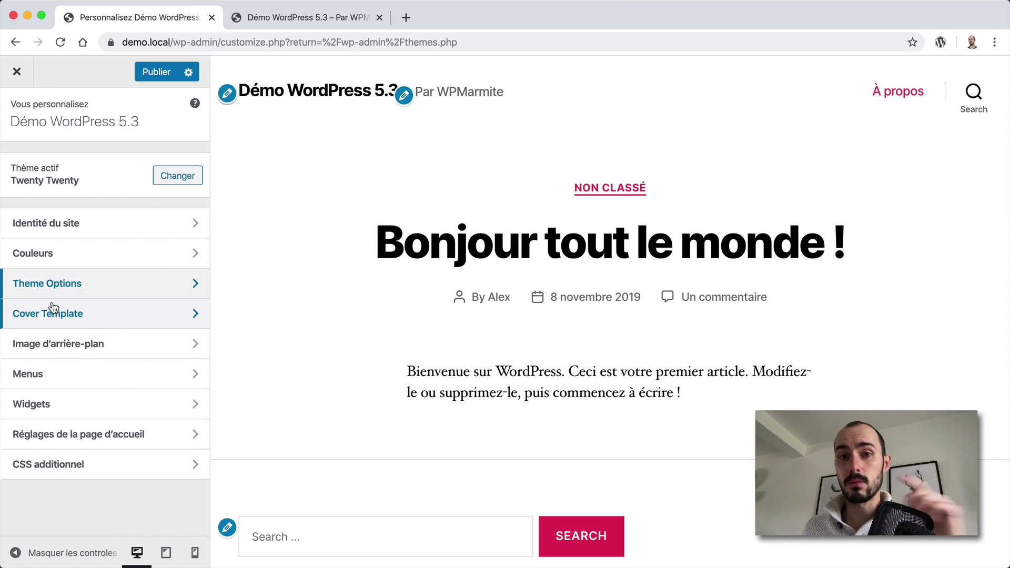
pyautogui.click(121, 315)
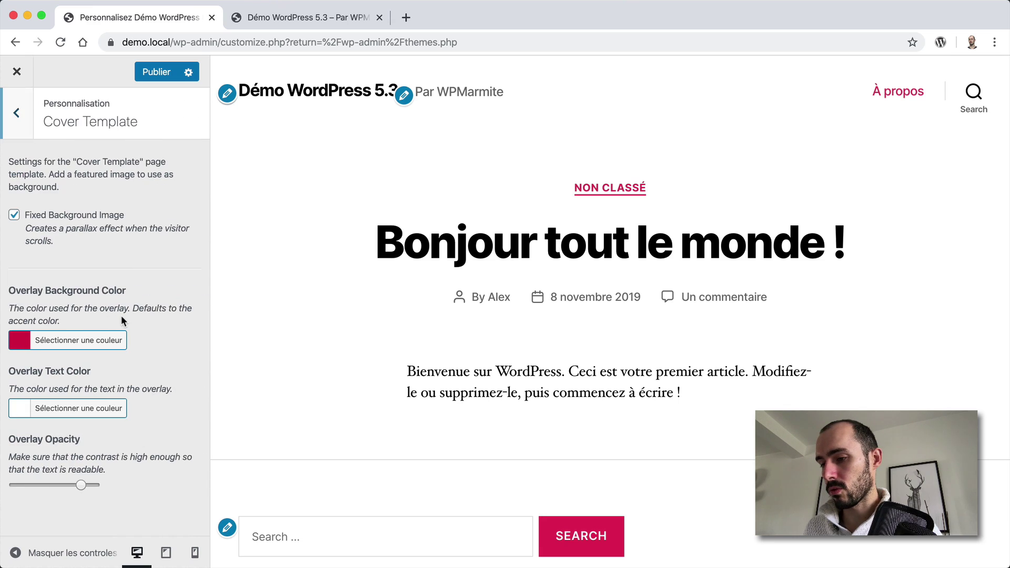
pyautogui.click(22, 118)
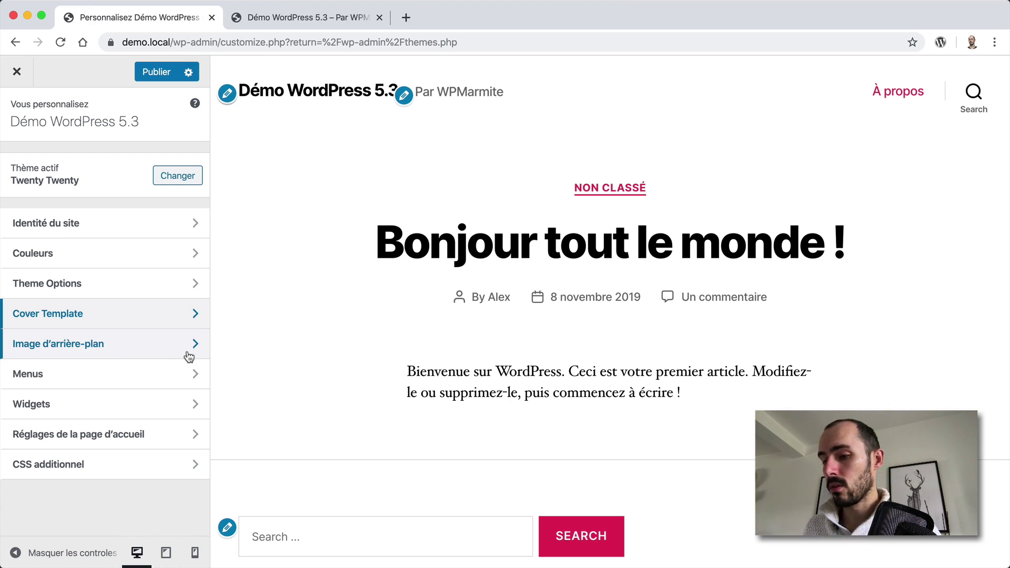
# Set the multicolored blue, pink and yellow gradient picture from the media library as the site's background image.
pyautogui.click(163, 354)
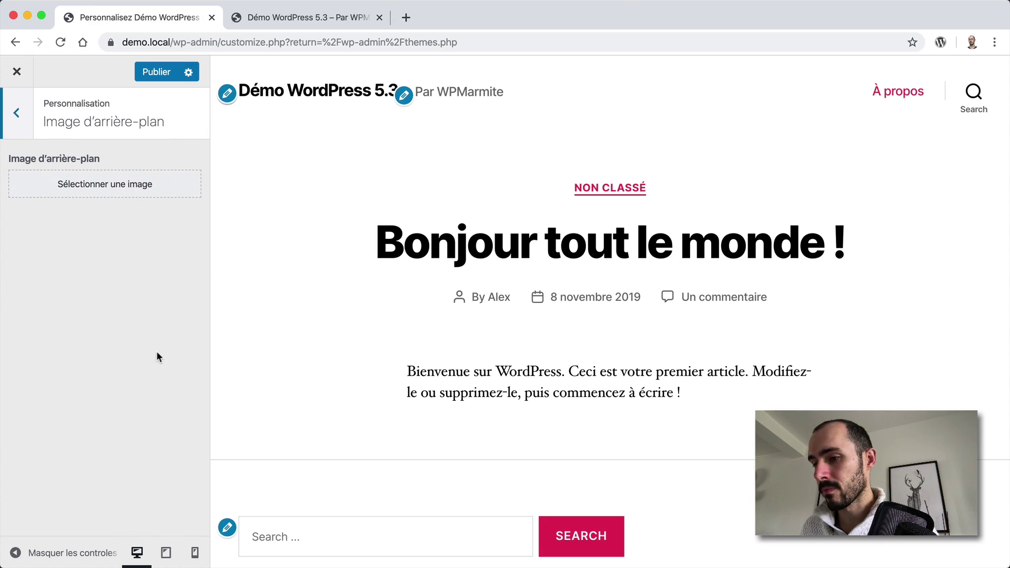
pyautogui.click(27, 131)
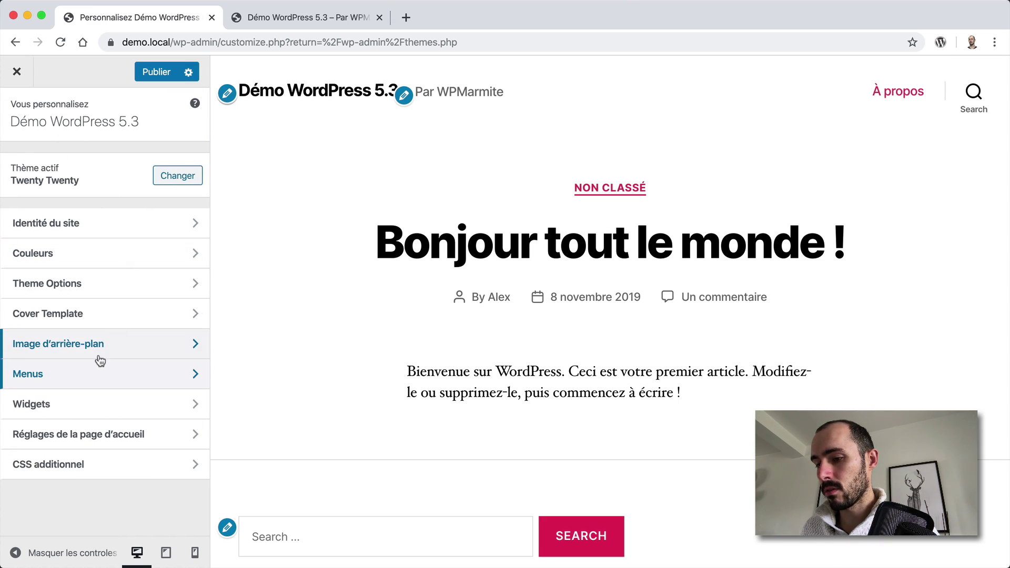
pyautogui.click(111, 344)
pyautogui.click(109, 185)
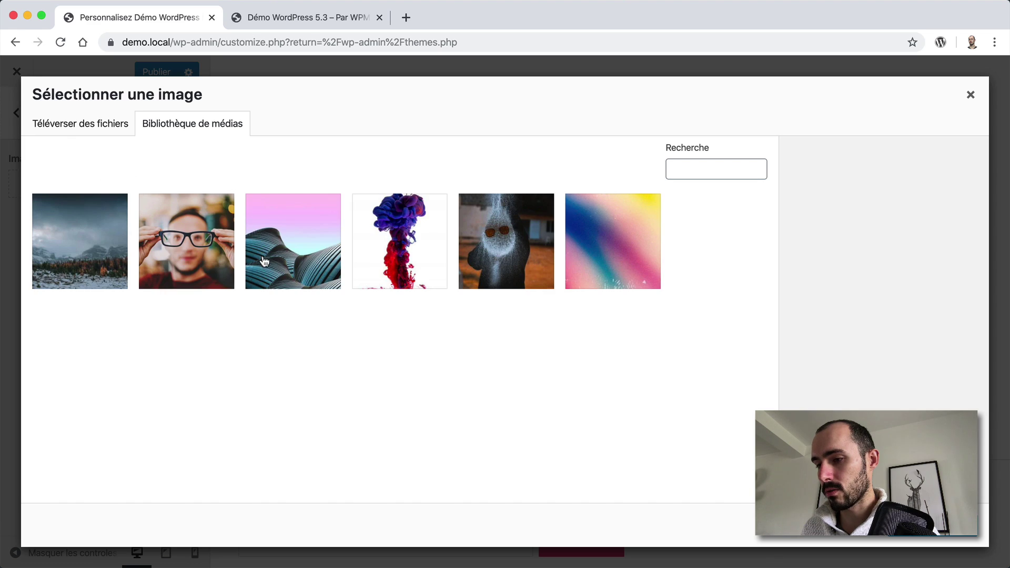
pyautogui.click(296, 259)
pyautogui.click(621, 260)
pyautogui.click(928, 525)
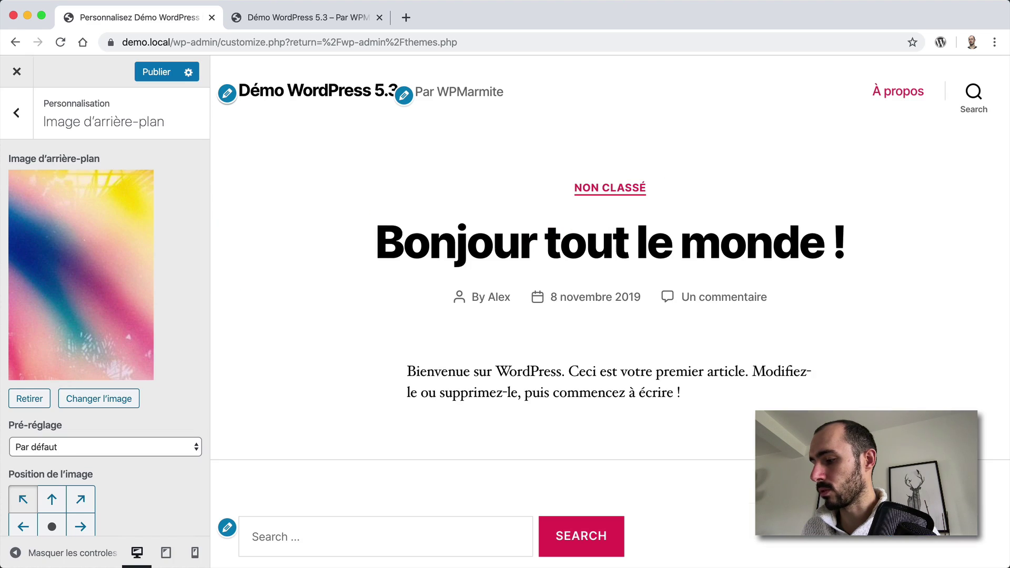
pyautogui.scroll(-2, 684, 420)
pyautogui.scroll(2, 626, 352)
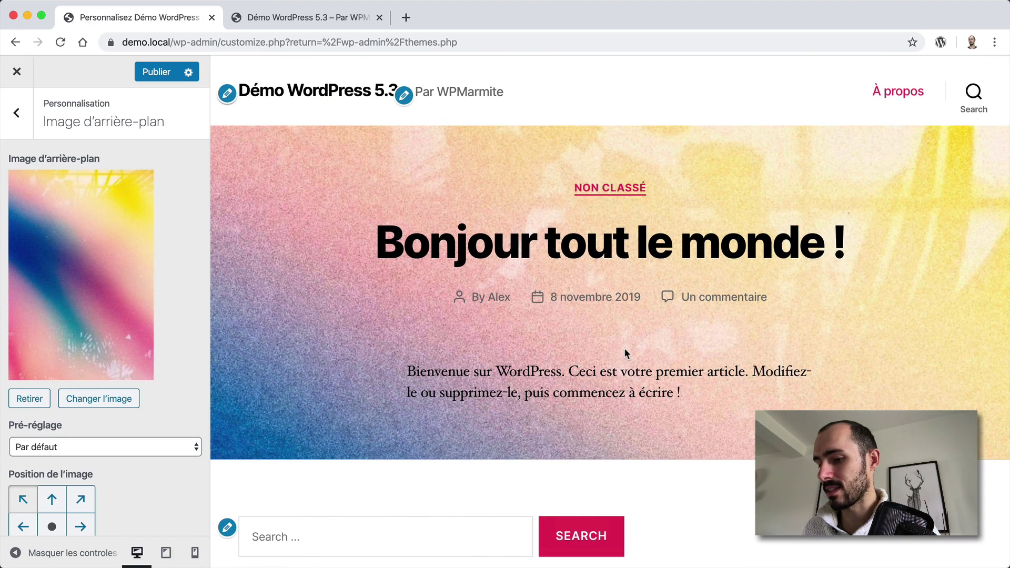
# Try the top-right position for the background image, restore the top-left position, and review the remaining image options.
pyautogui.scroll(-3, 145, 396)
pyautogui.click(46, 383)
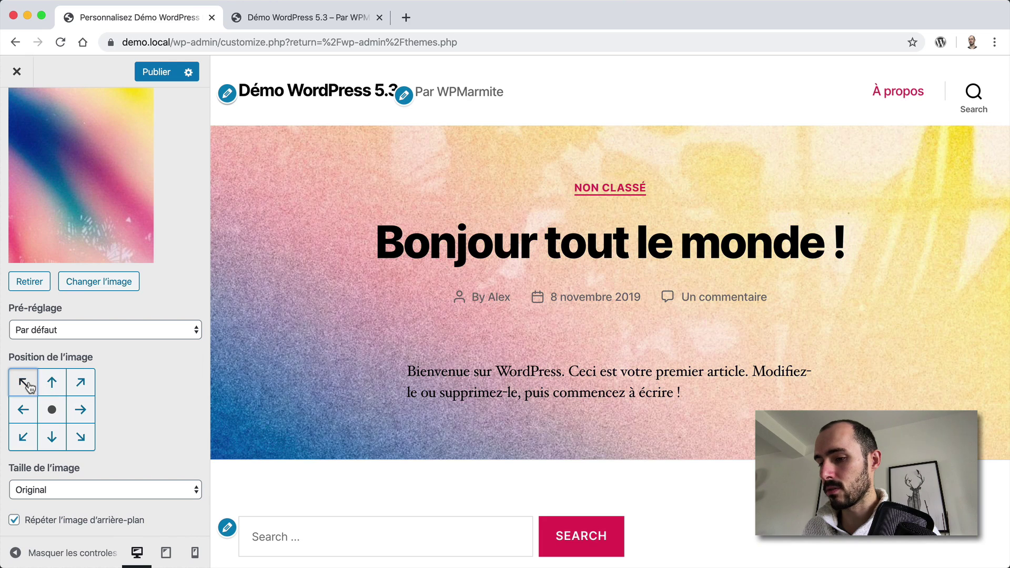
pyautogui.click(81, 382)
pyautogui.click(23, 382)
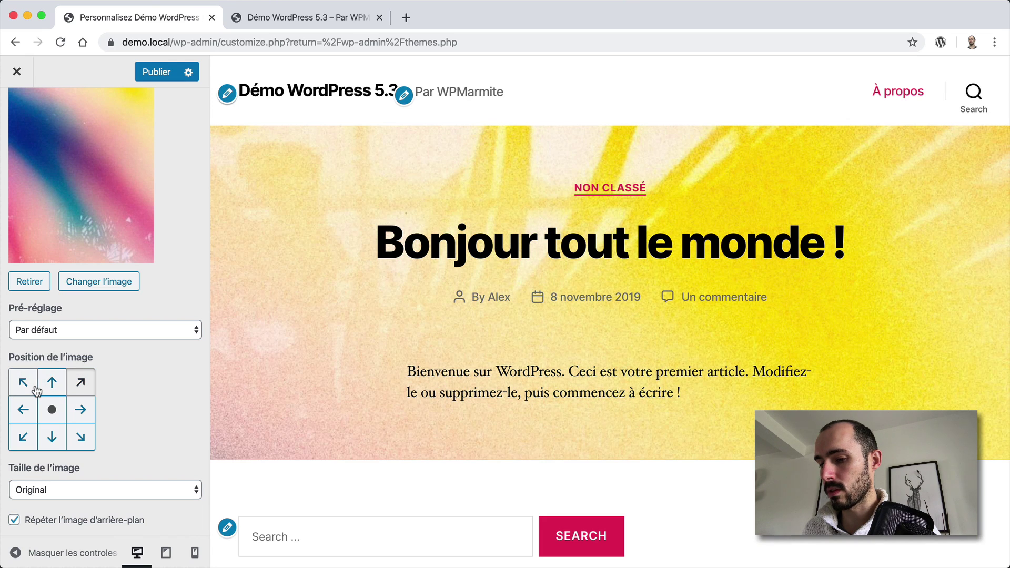
pyautogui.scroll(-4, 302, 408)
pyautogui.scroll(-2, 167, 374)
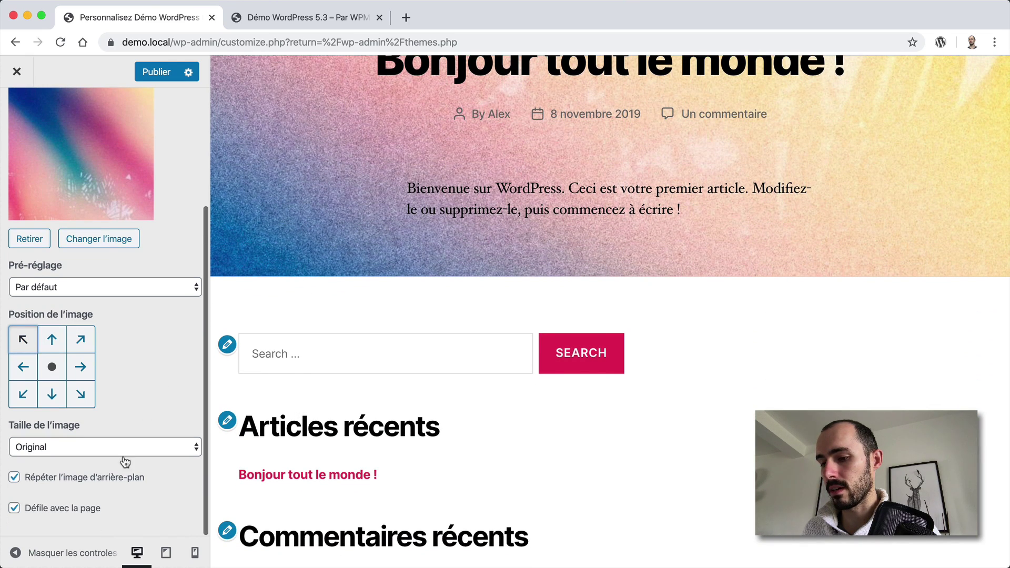
# Remove the background image and return to the main customization sections.
pyautogui.scroll(5, 99, 381)
pyautogui.click(27, 396)
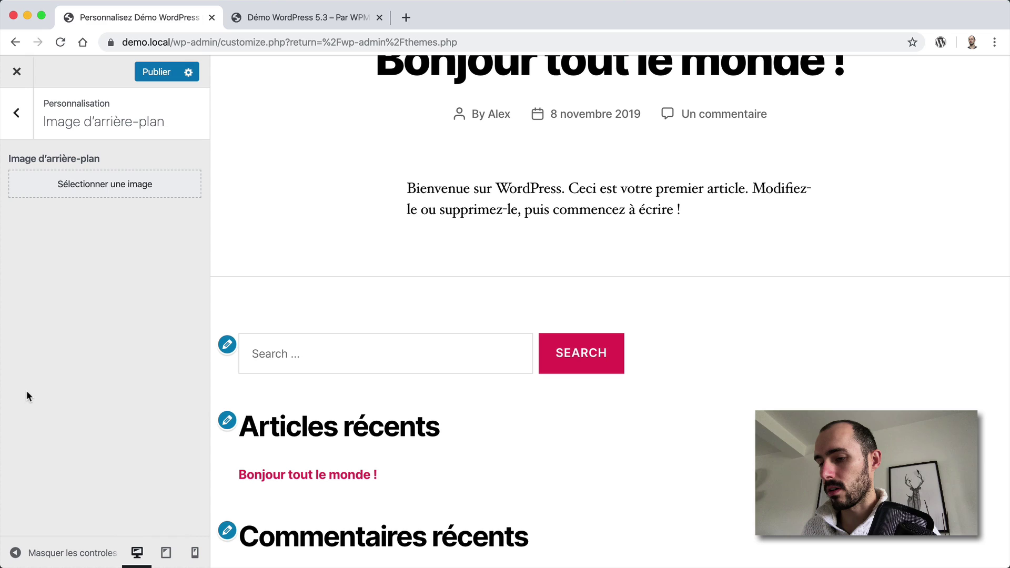
pyautogui.click(24, 134)
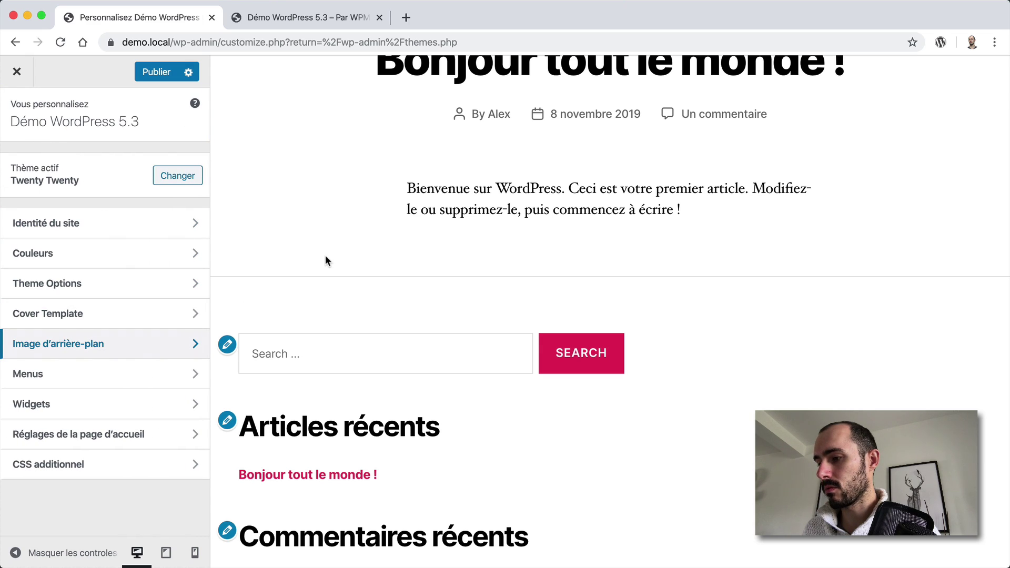
pyautogui.scroll(4, 326, 258)
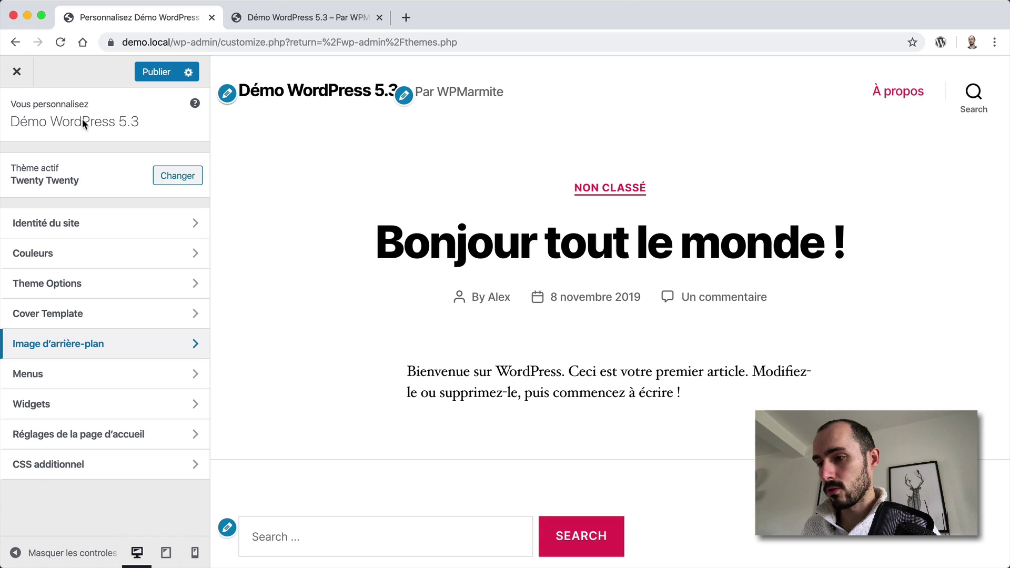
# Publish the theme customizations and close both the separate site tab and the customizer.
pyautogui.click(153, 76)
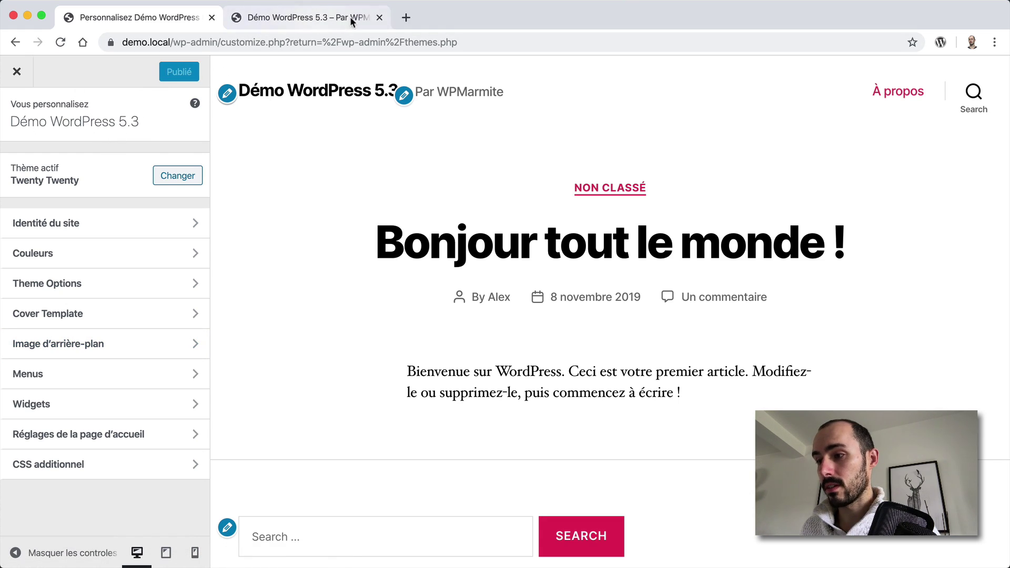
pyautogui.click(379, 18)
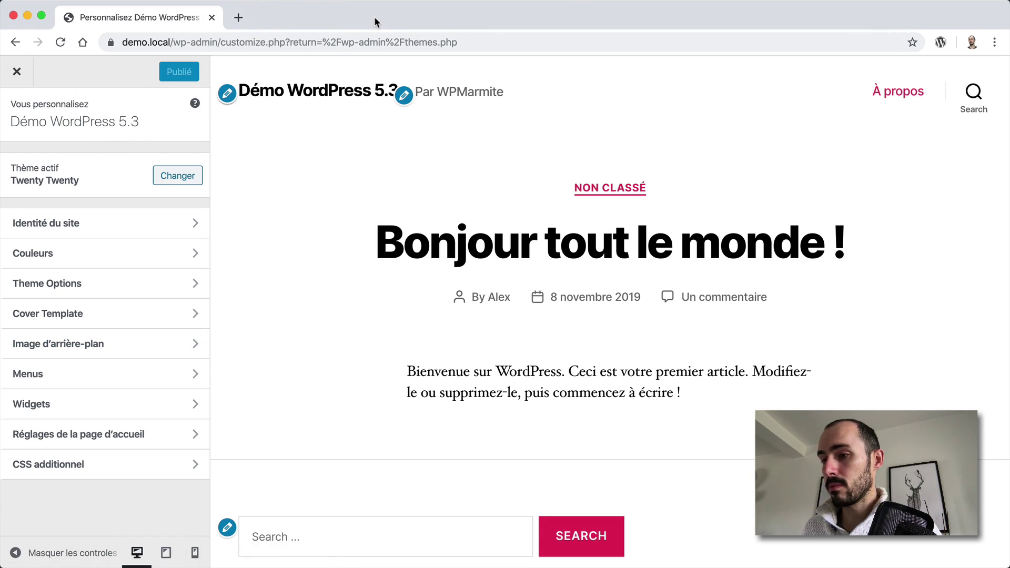
pyautogui.click(16, 72)
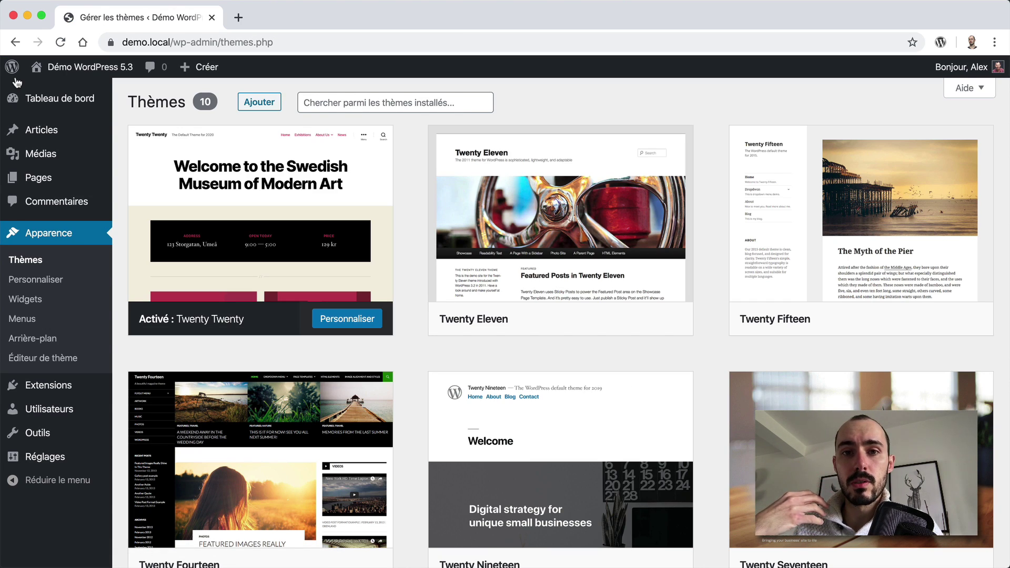
# Open the À propos page for editing from the list of pages.
pyautogui.moveTo(58, 131)
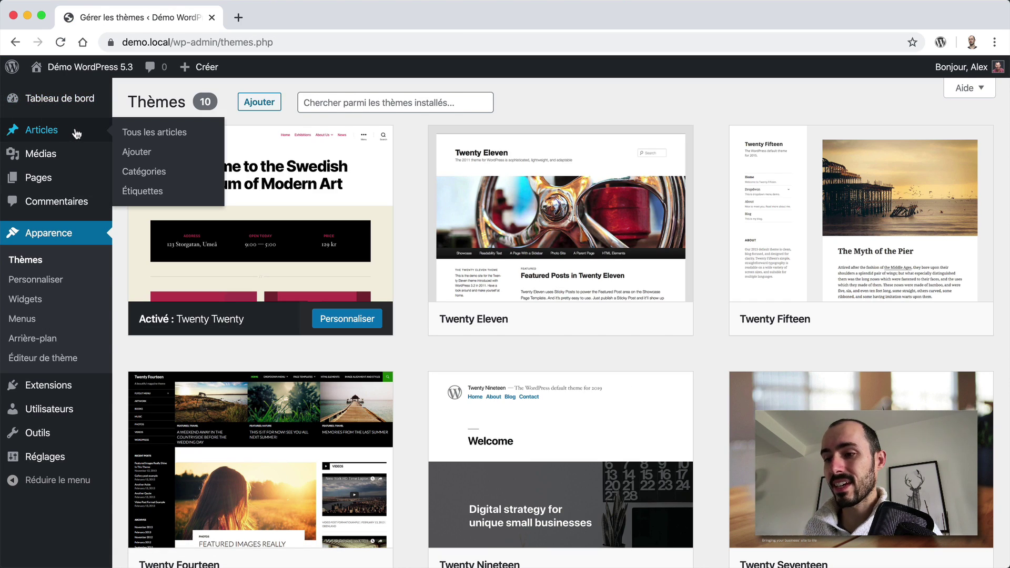
pyautogui.click(128, 133)
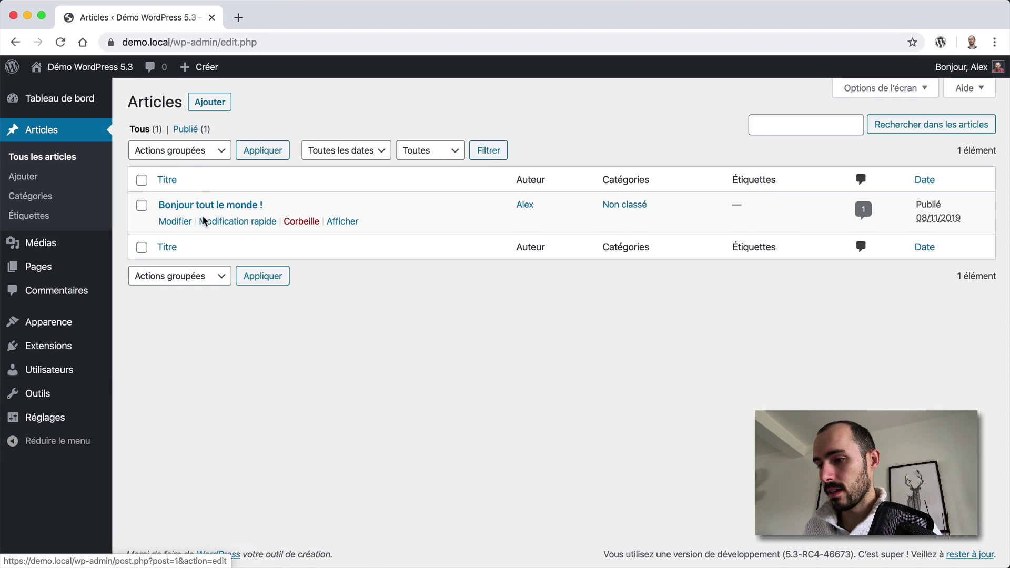
pyautogui.moveTo(83, 263)
pyautogui.click(131, 271)
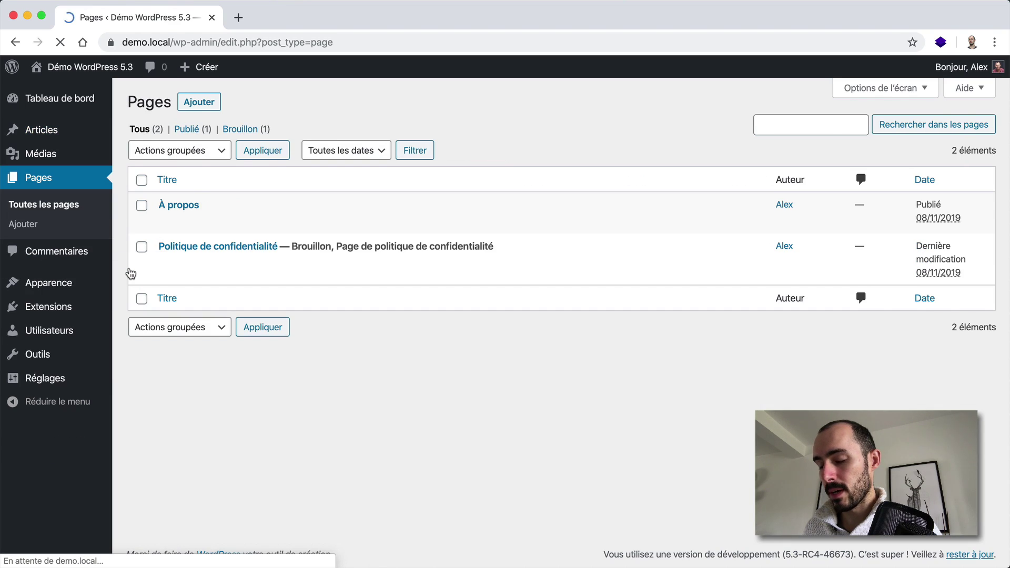
pyautogui.click(184, 222)
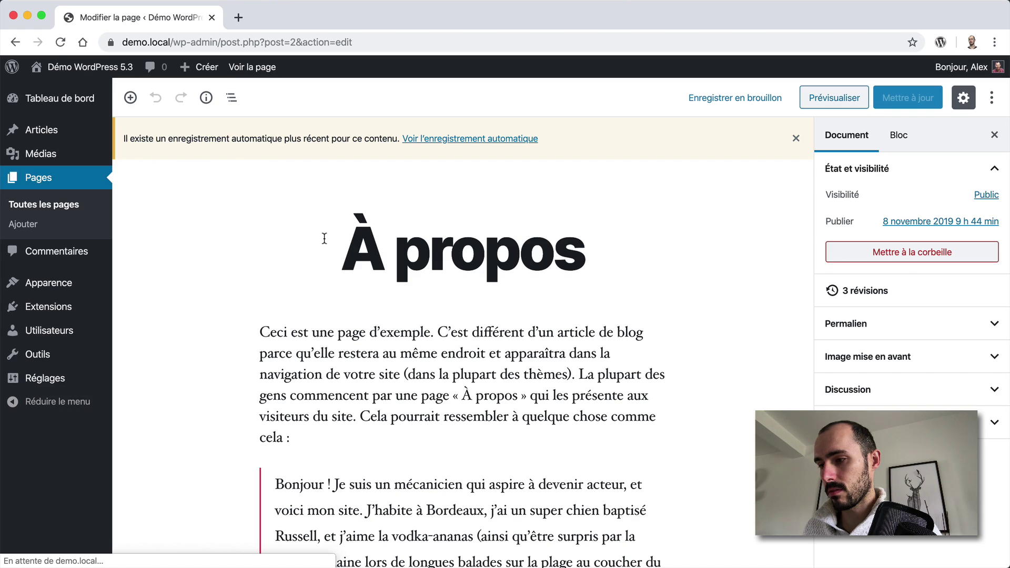
# Examine how the À propos page's title, paragraphs and quotes are styled in the block editor.
pyautogui.scroll(-5, 440, 249)
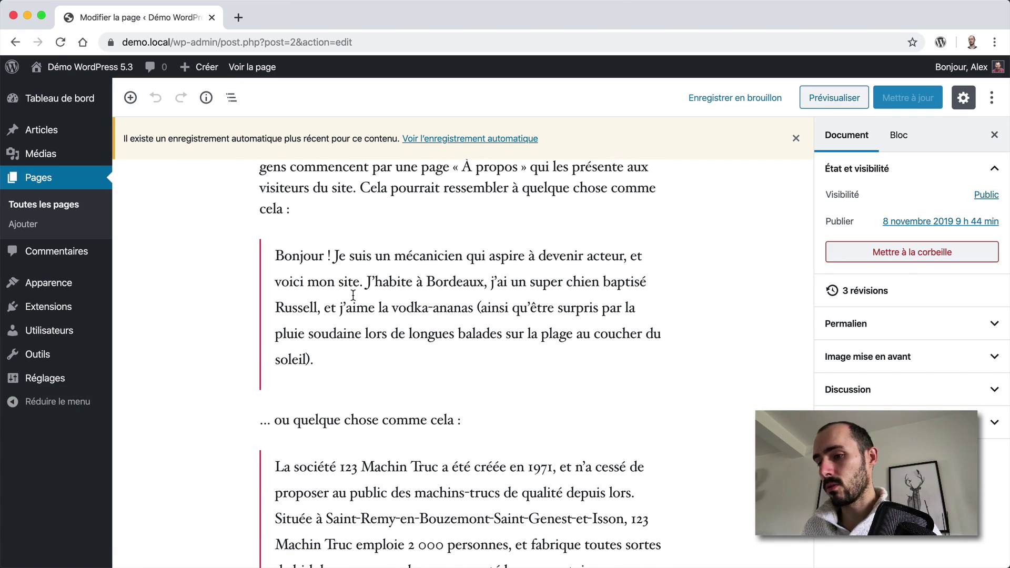
pyautogui.scroll(5, 304, 335)
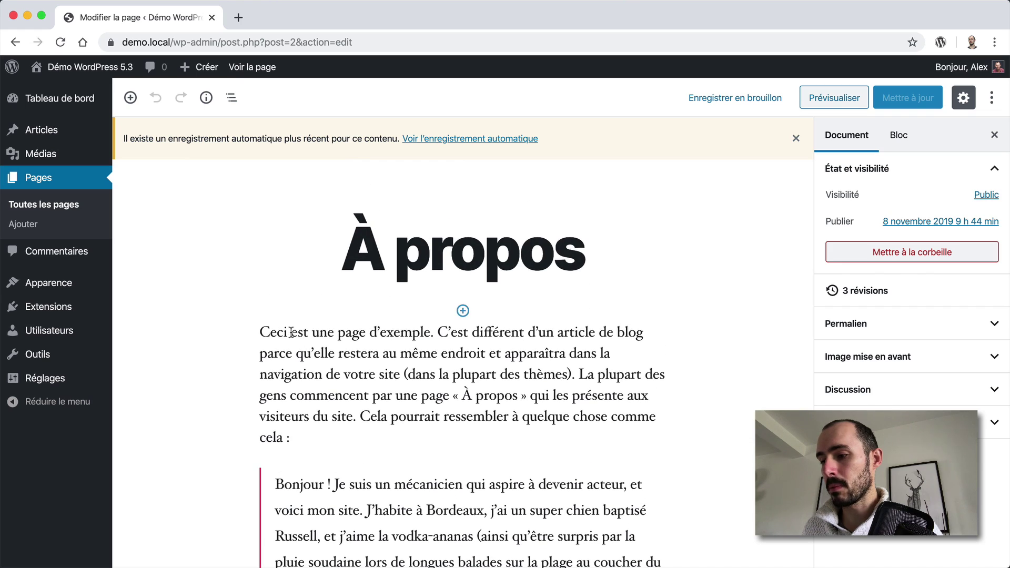
pyautogui.scroll(-1, 290, 332)
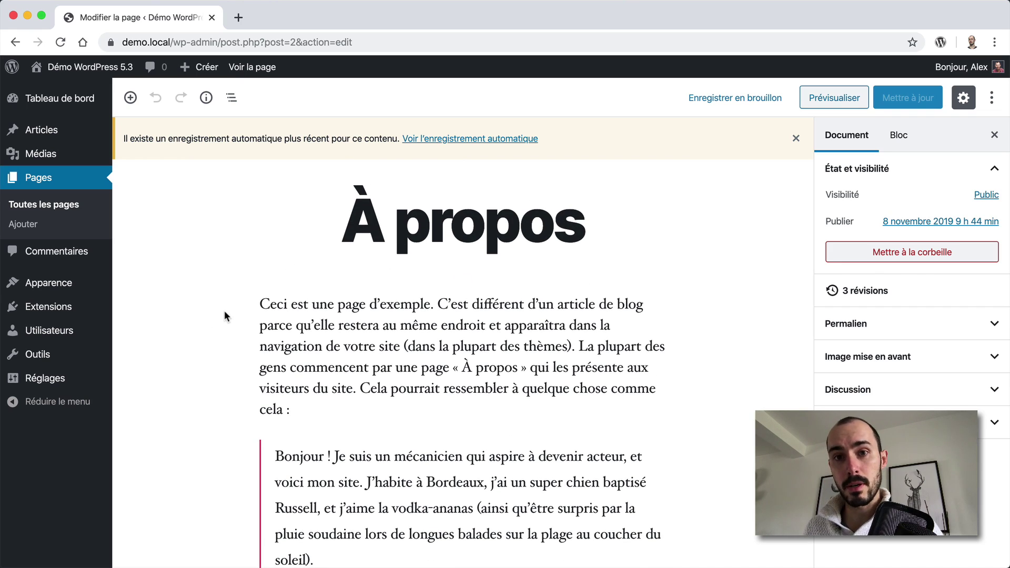
pyautogui.scroll(-4, 226, 316)
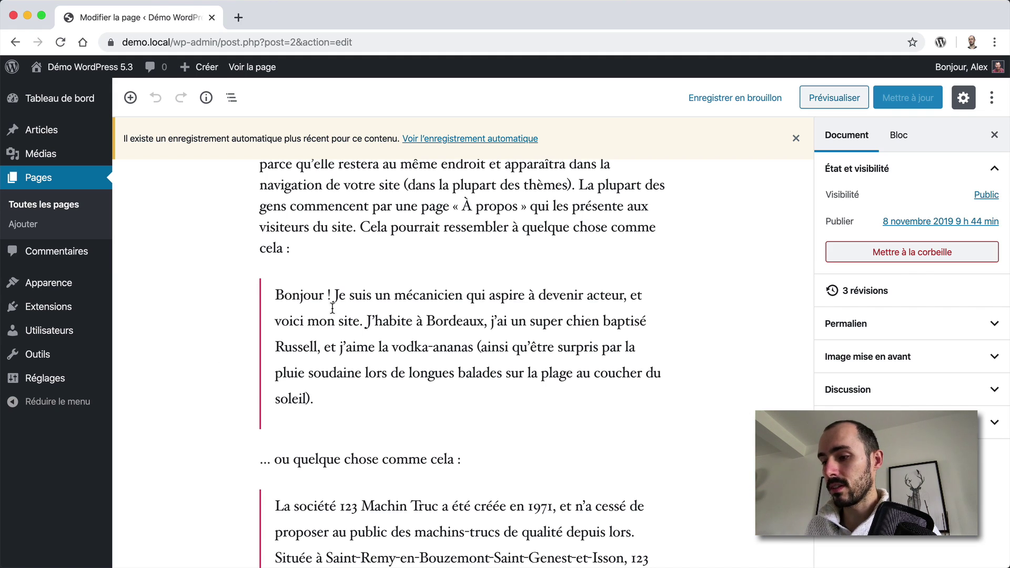
pyautogui.scroll(2, 330, 367)
pyautogui.scroll(-6, 329, 366)
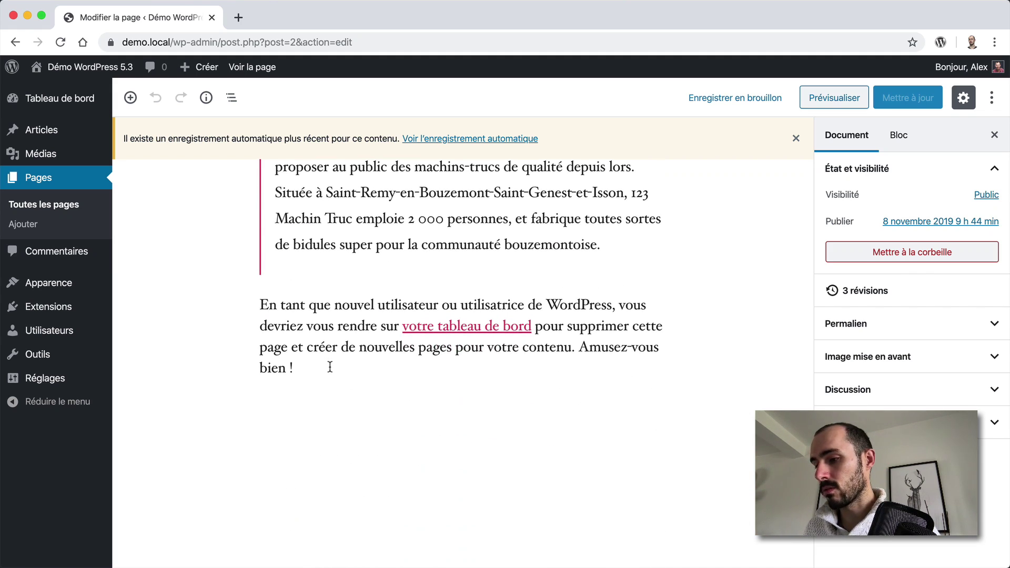
pyautogui.scroll(7, 329, 367)
pyautogui.scroll(3, 330, 366)
pyautogui.scroll(-8, 330, 367)
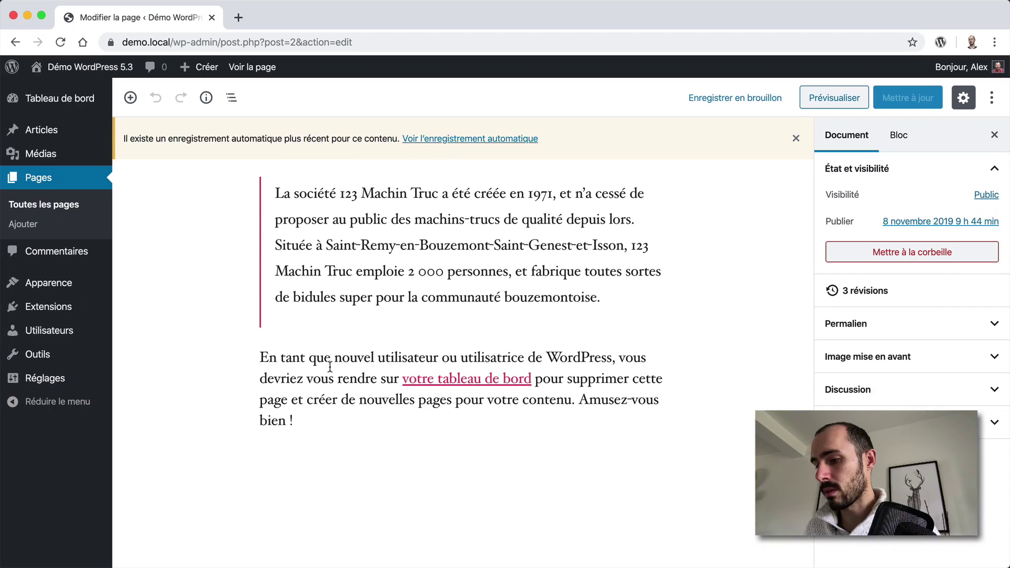
# Insert a Groupe block after the last paragraph of the À propos page.
pyautogui.click(311, 419)
pyautogui.press('Return')
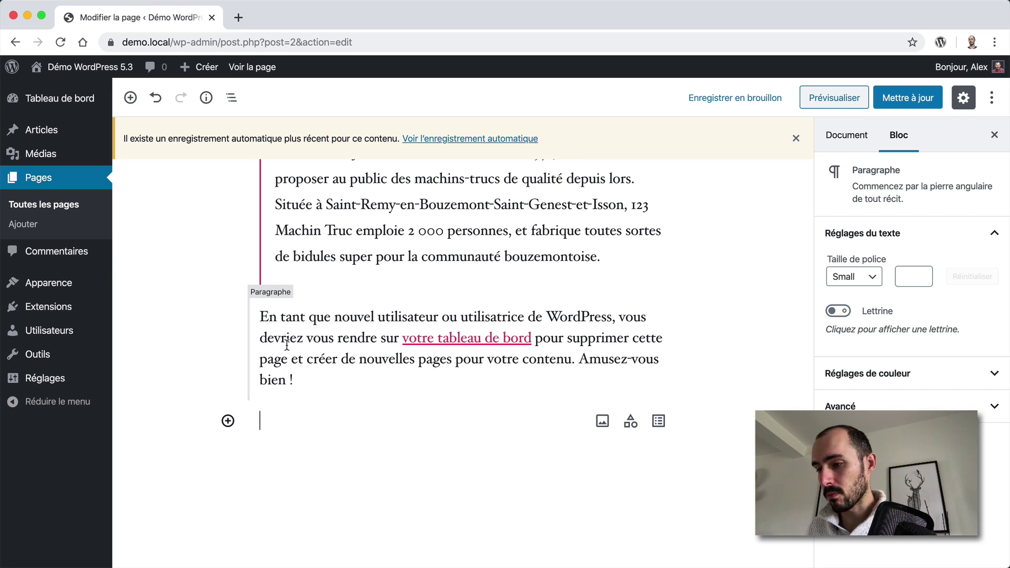
pyautogui.moveTo(298, 379); pyautogui.dragTo(291, 297)
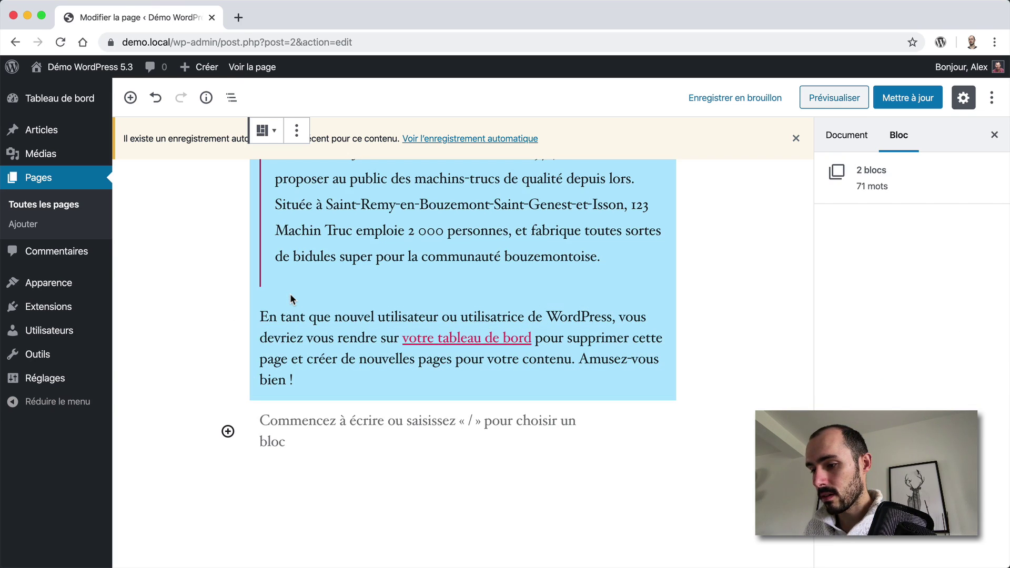
pyautogui.click(229, 423)
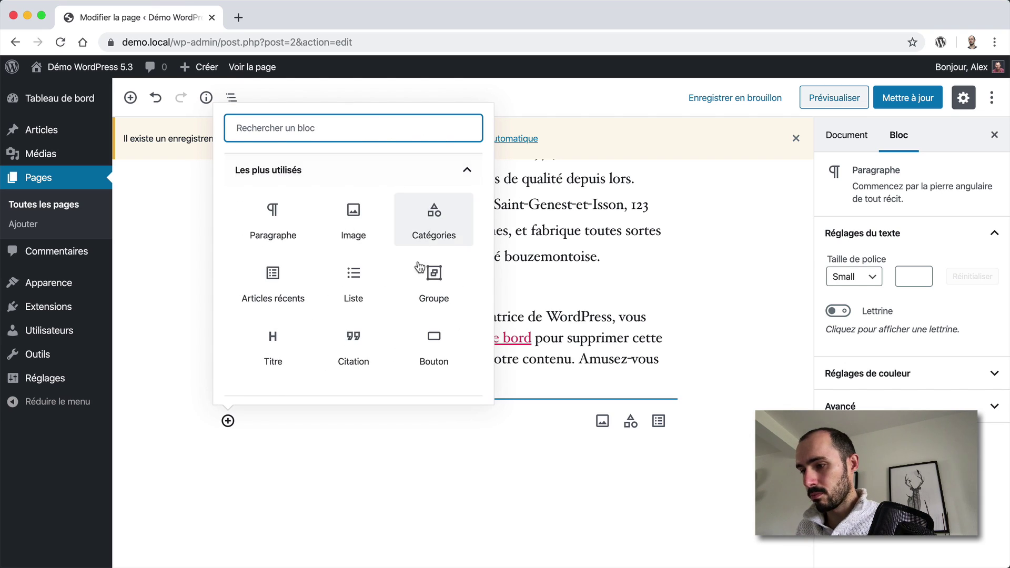
pyautogui.click(433, 279)
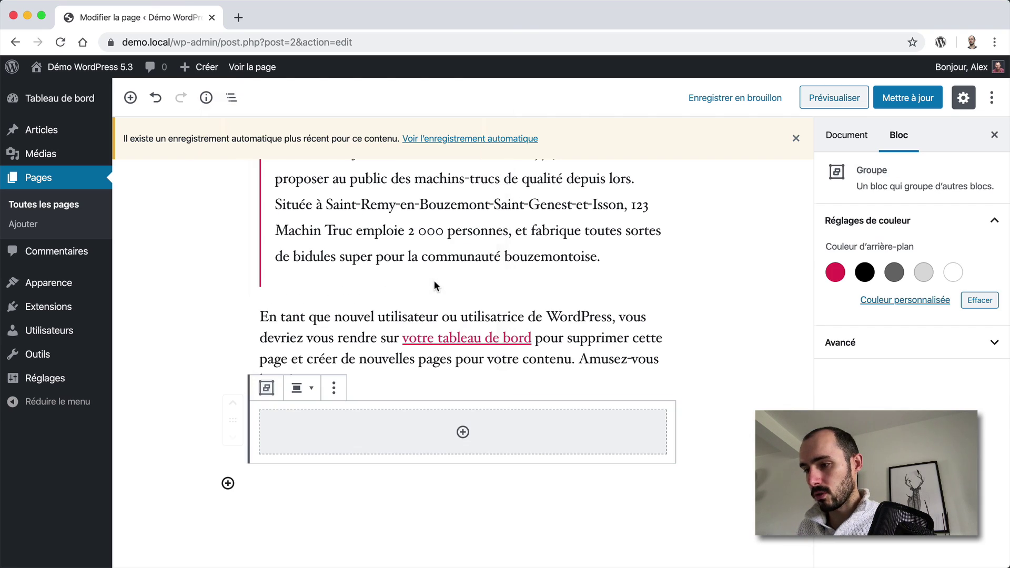
# Inside the group, add an H2 heading "dqsdqsdq" followed by a paragraph "ojlkqjsldj" and a new empty paragraph.
pyautogui.click(462, 434)
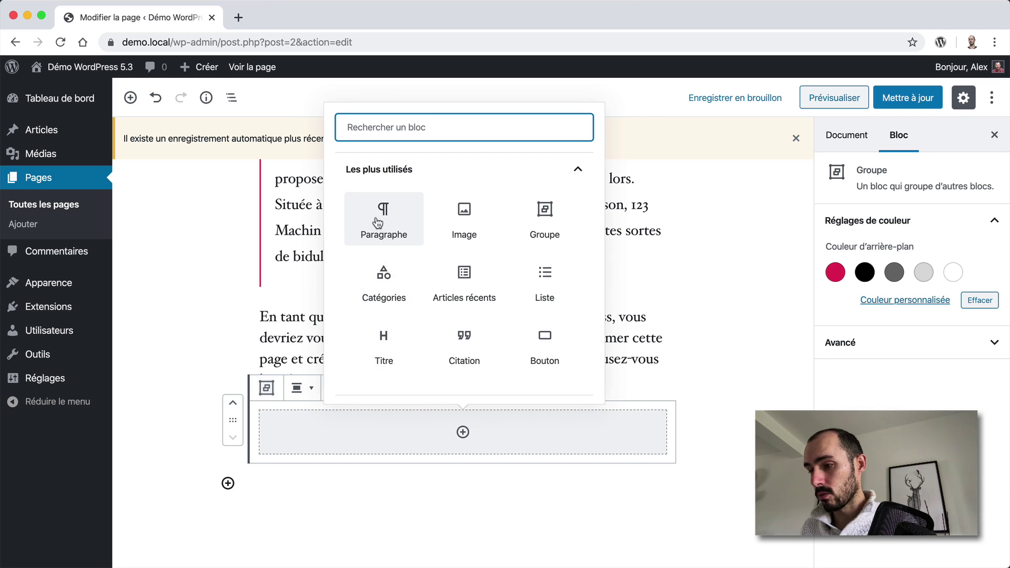
pyautogui.click(403, 327)
pyautogui.write('dqsdqsdq')
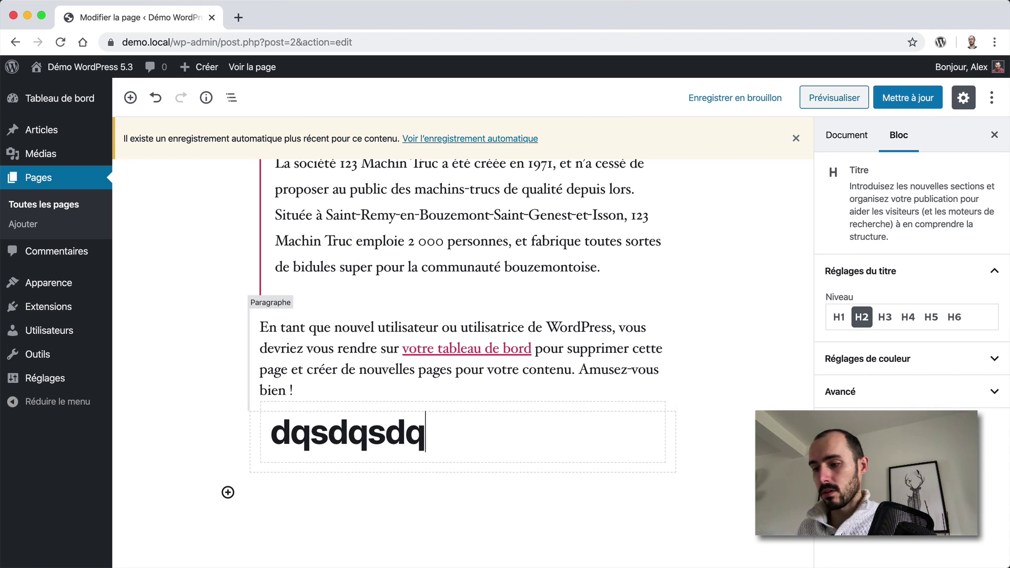
pyautogui.press('Return')
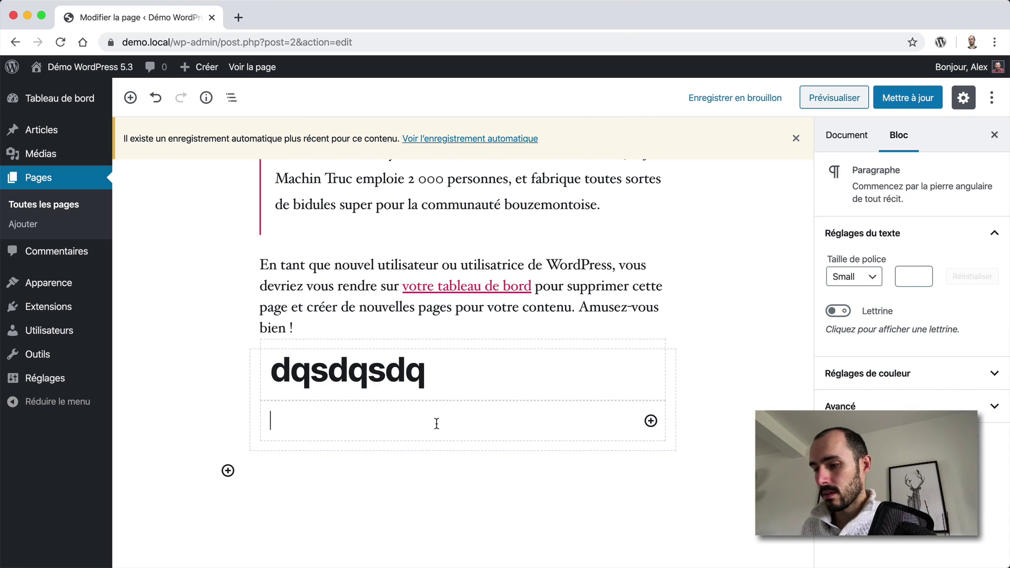
pyautogui.write('ojlkqjsldj')
pyautogui.press('Return')
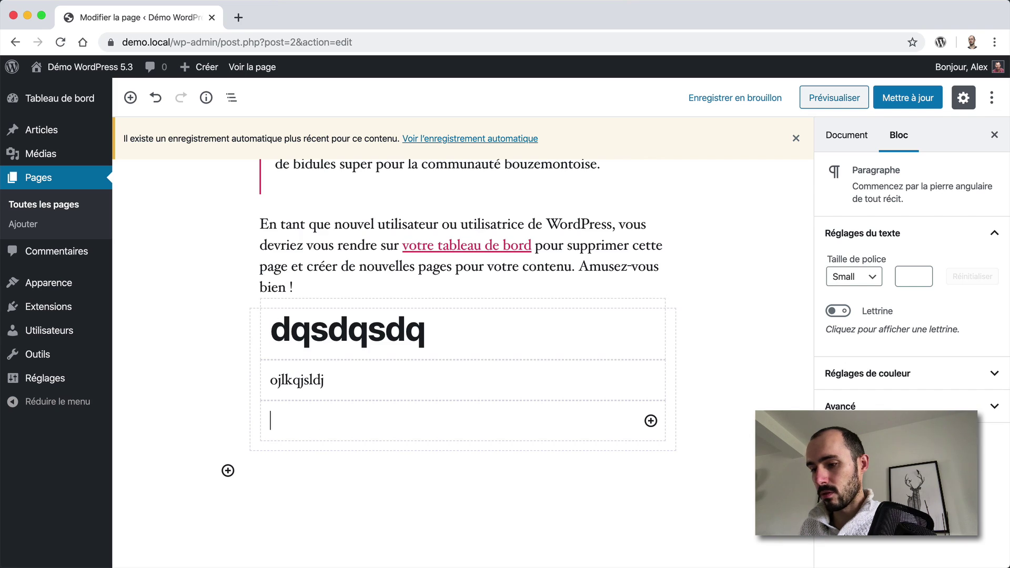
# Insert an Image block below the group's paragraph, using the media library photo of the man holding glasses.
pyautogui.click(651, 422)
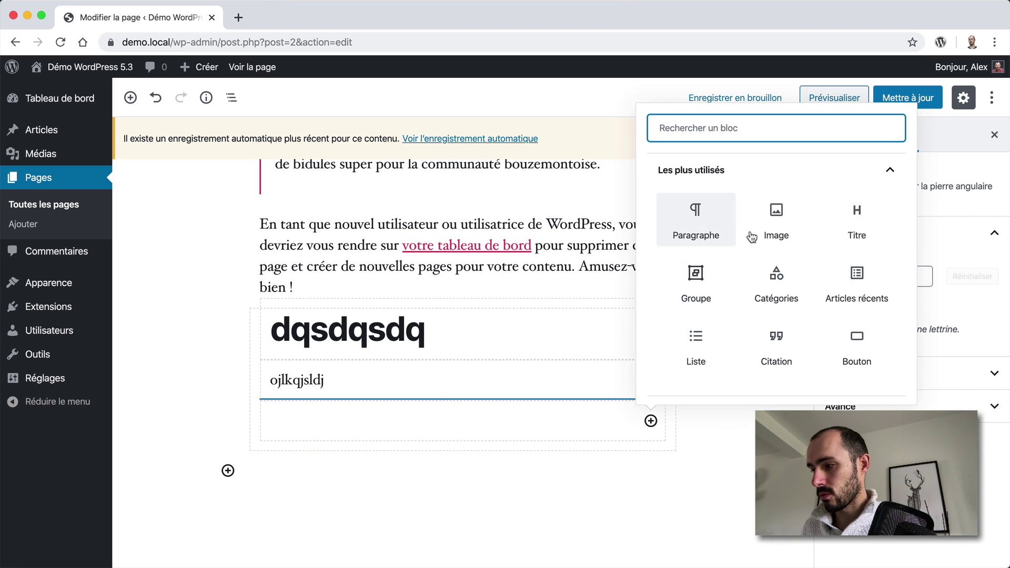
pyautogui.click(771, 229)
pyautogui.scroll(-3, 393, 431)
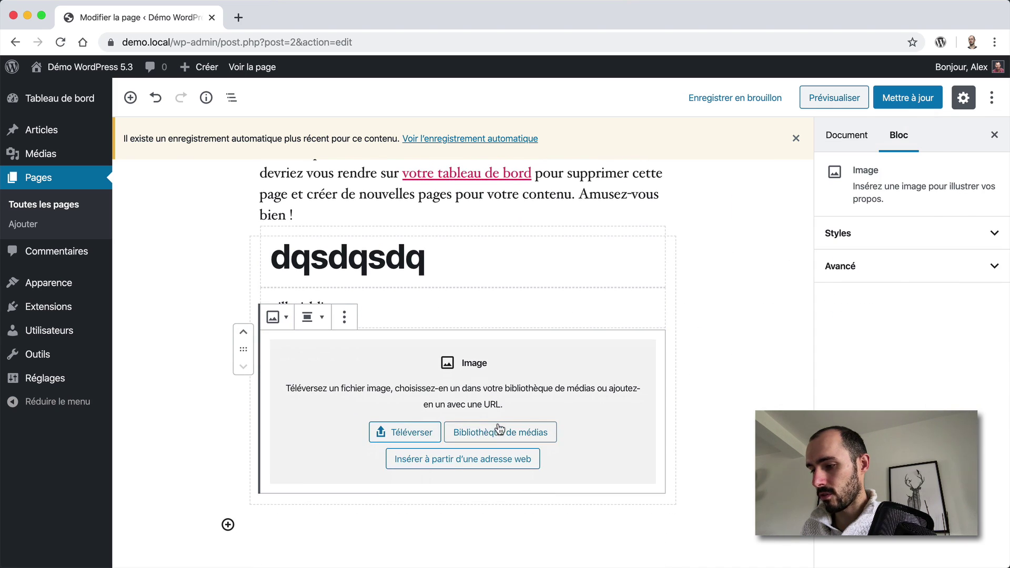
pyautogui.click(470, 433)
pyautogui.click(212, 255)
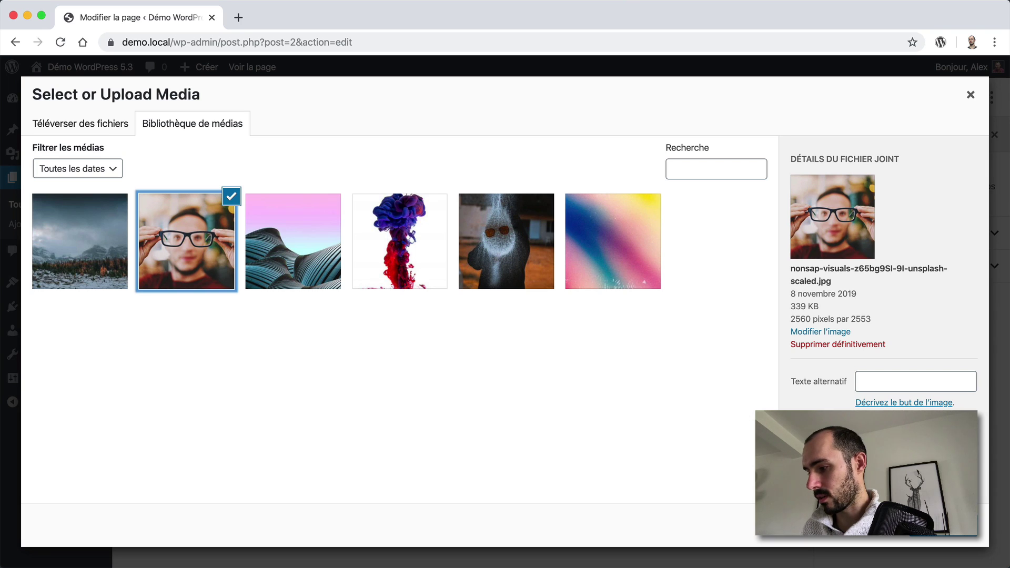
pyautogui.click(943, 526)
# Shrink the group's photo to about half the content width and centre it.
pyautogui.scroll(-5, 593, 411)
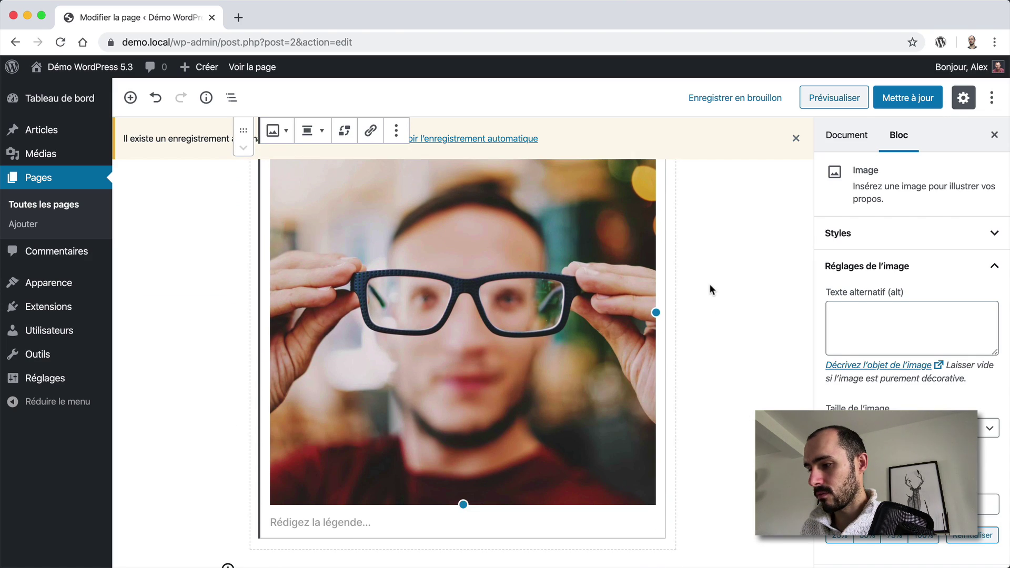
pyautogui.moveTo(656, 313); pyautogui.dragTo(473, 311)
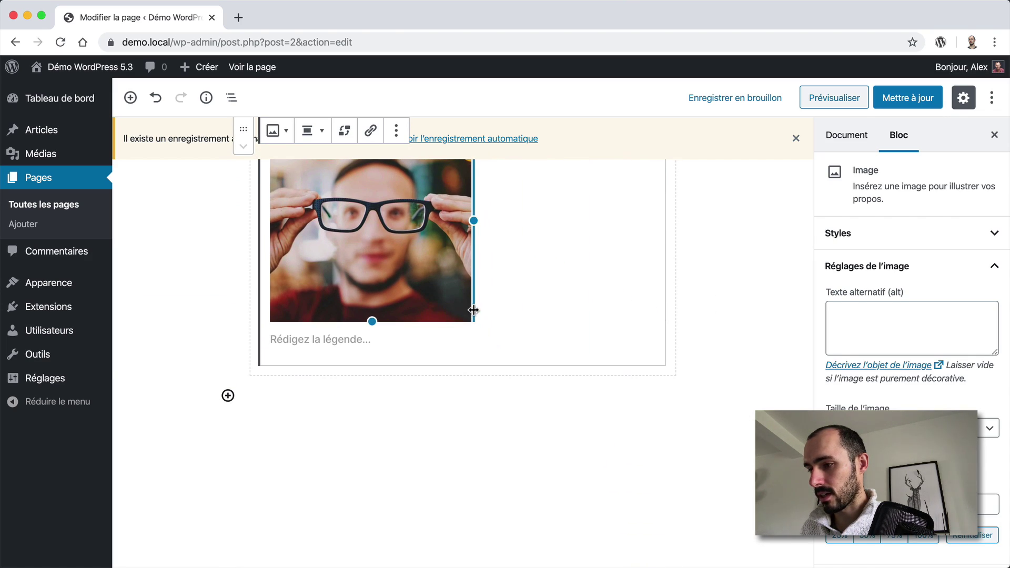
pyautogui.scroll(3, 321, 267)
pyautogui.click(312, 244)
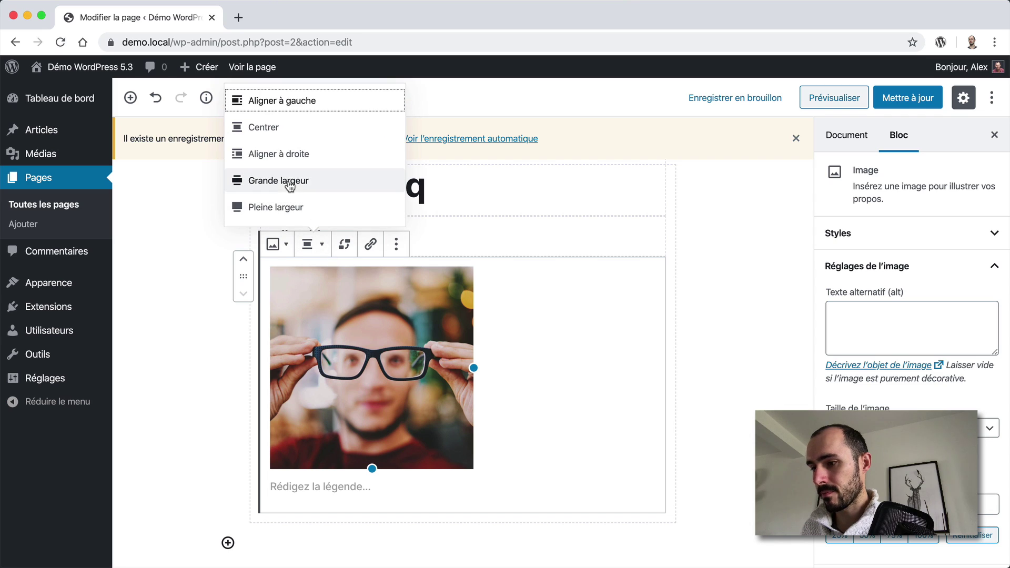
pyautogui.click(279, 127)
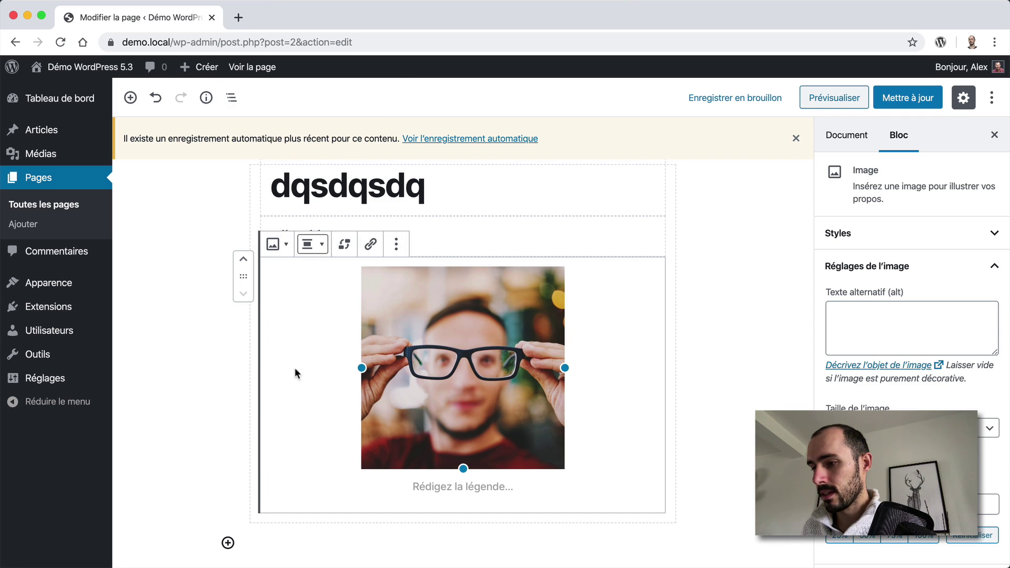
# Give the Groupe block the crimson background colour and set its alignment to Pleine largeur.
pyautogui.scroll(2, 294, 372)
pyautogui.click(250, 245)
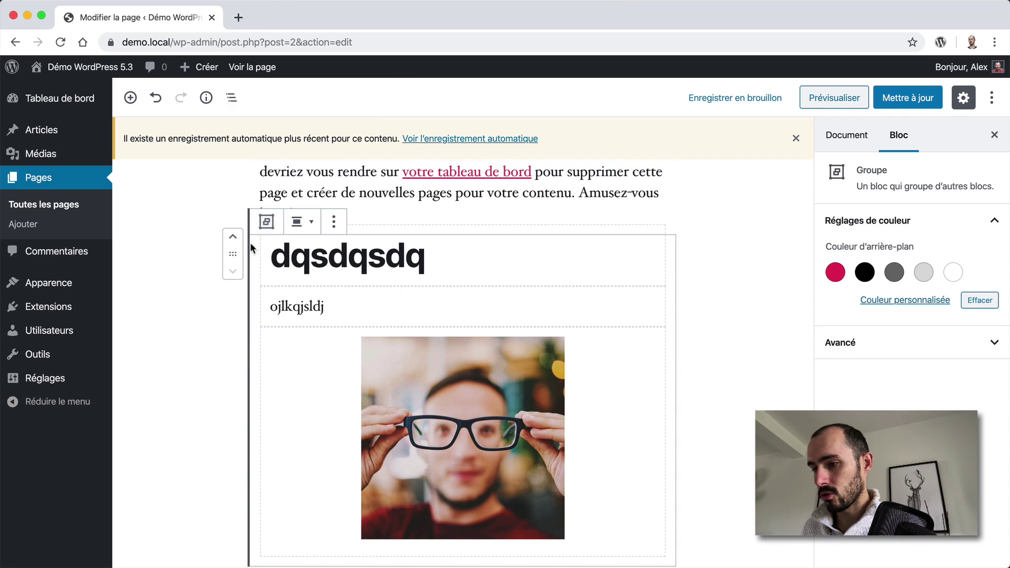
pyautogui.click(837, 274)
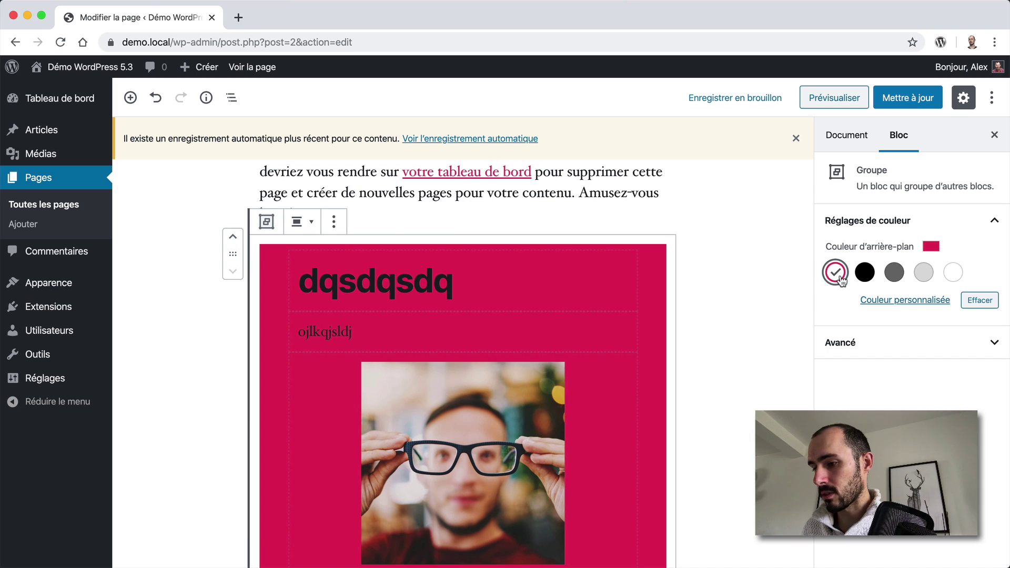
pyautogui.click(310, 230)
pyautogui.click(271, 184)
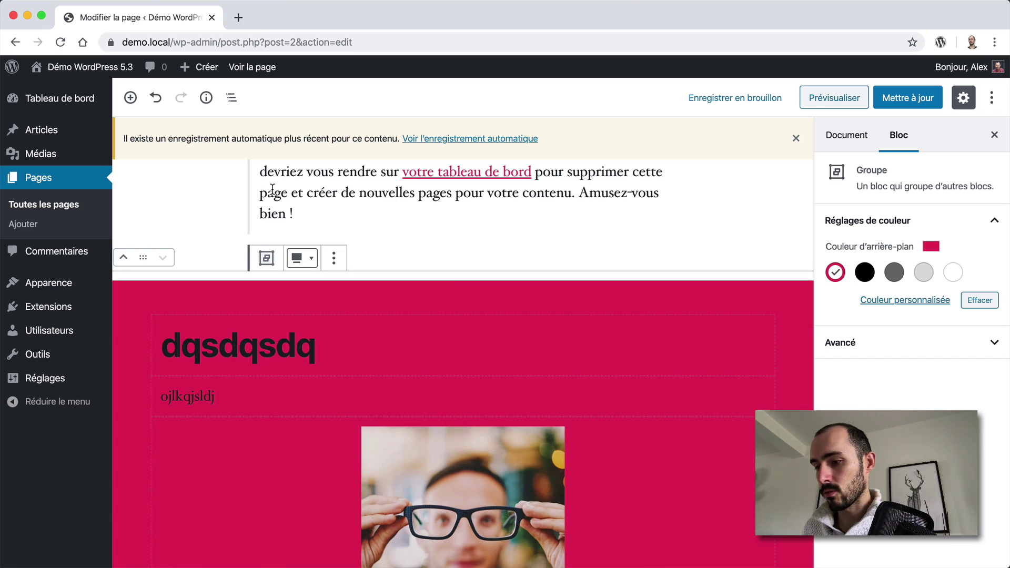
pyautogui.scroll(-4, 292, 342)
pyautogui.scroll(4, 291, 341)
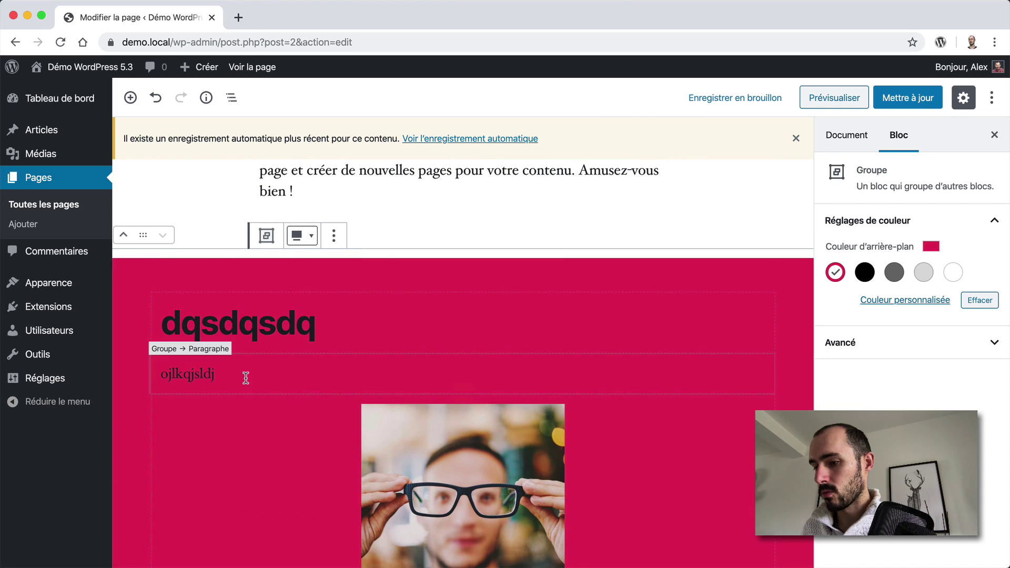
# Set the text colour of the "dqsdqsdq" heading in the group to white.
pyautogui.click(354, 322)
pyautogui.moveTo(356, 322); pyautogui.dragTo(161, 323)
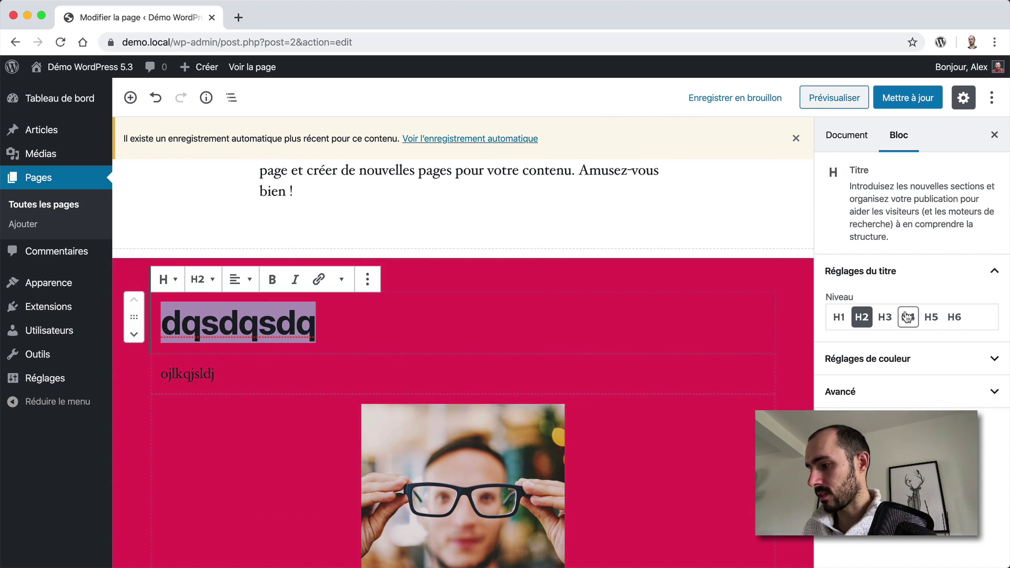
pyautogui.click(883, 359)
pyautogui.click(952, 407)
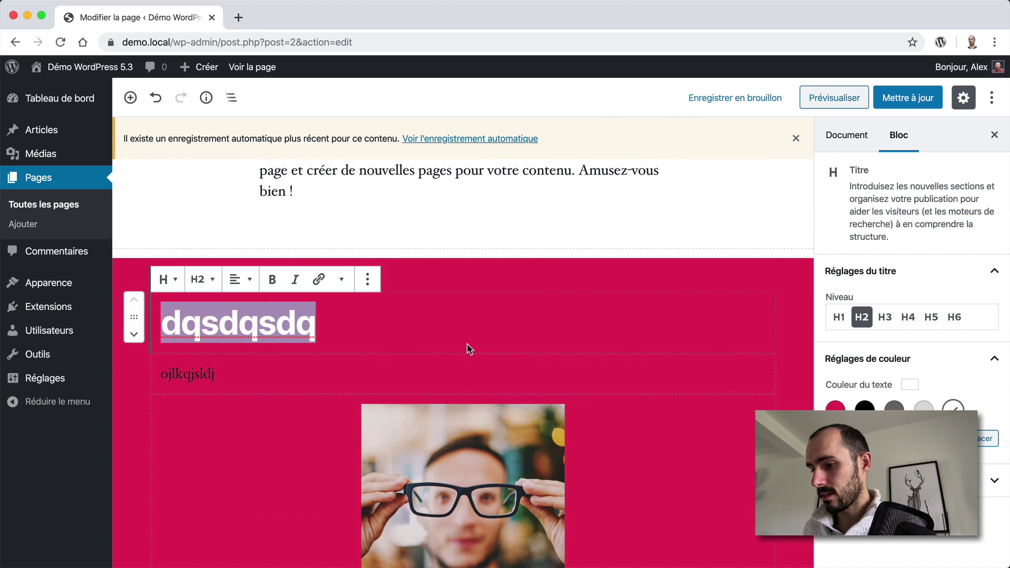
# Set the text colour of the "ojlkqjsldj" paragraph in the group to white.
pyautogui.click(412, 368)
pyautogui.click(877, 375)
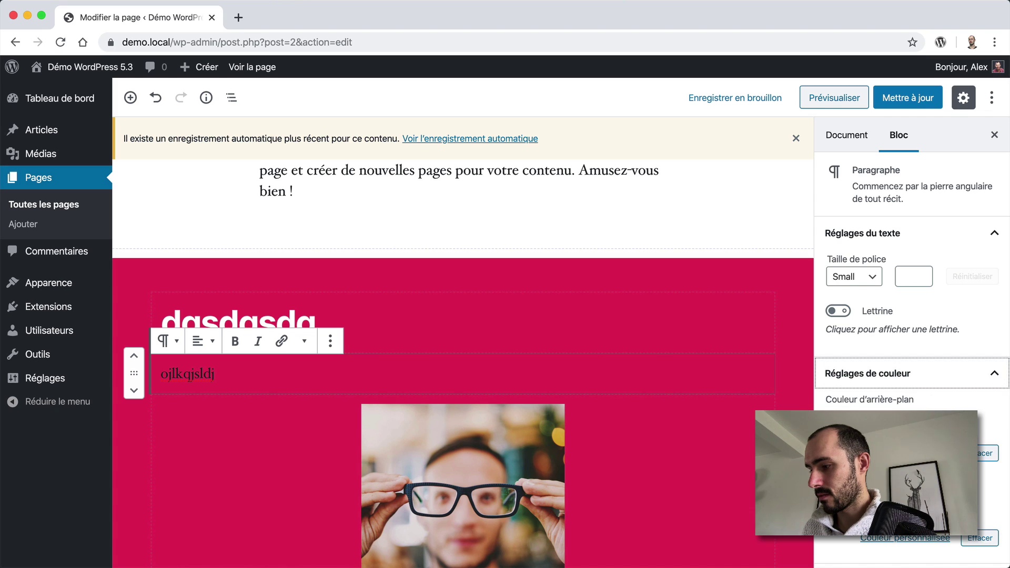
pyautogui.click(953, 425)
pyautogui.click(953, 425)
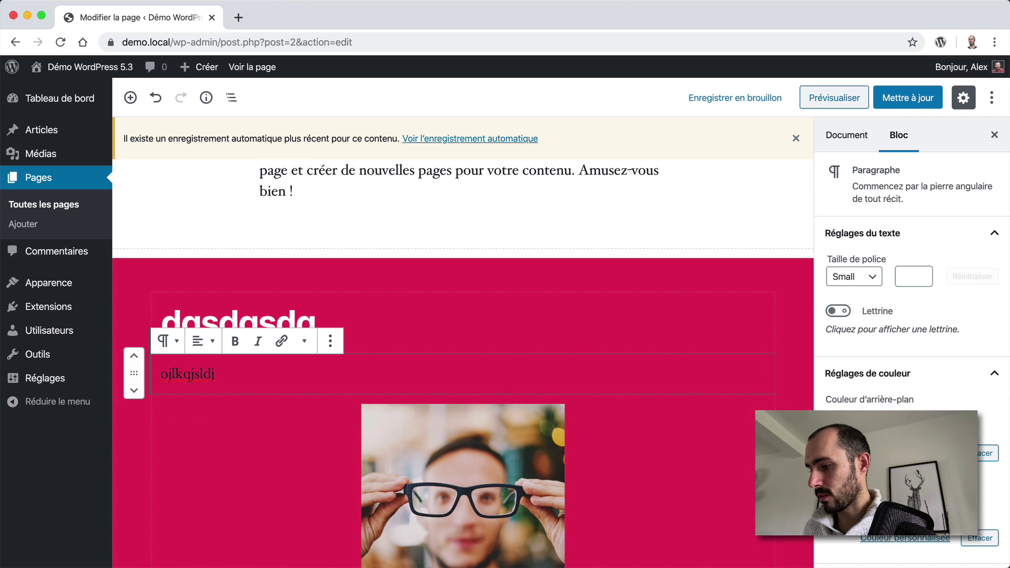
pyautogui.click(953, 510)
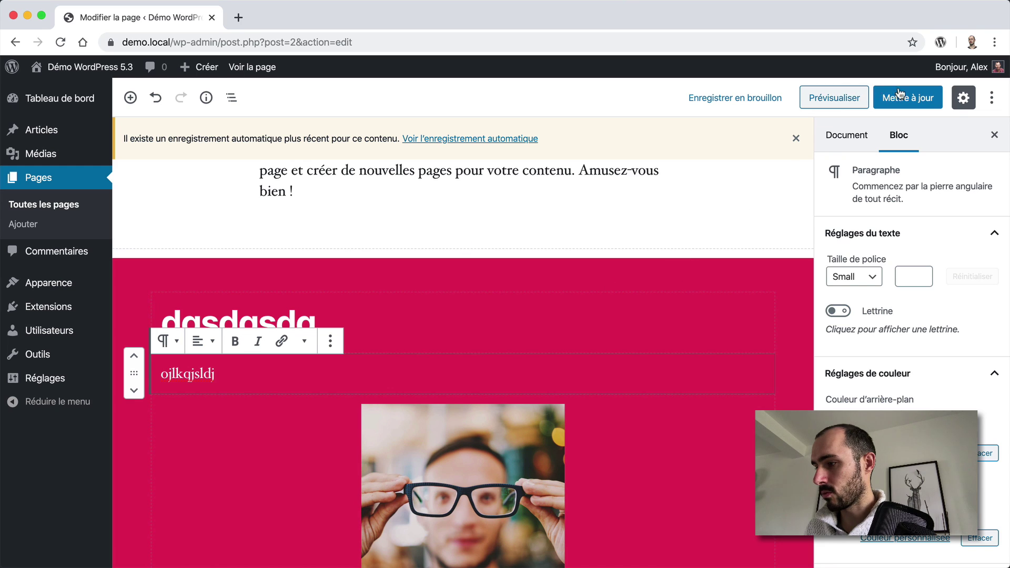
# Preview the À propos page and examine how the coloured full-width group is rendered.
pyautogui.click(835, 97)
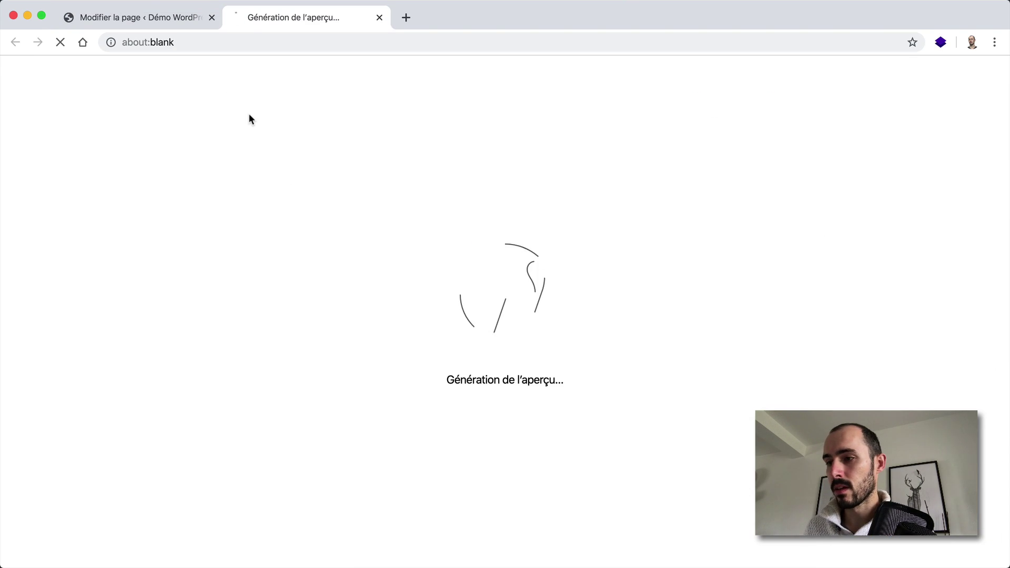
pyautogui.scroll(-6, 287, 213)
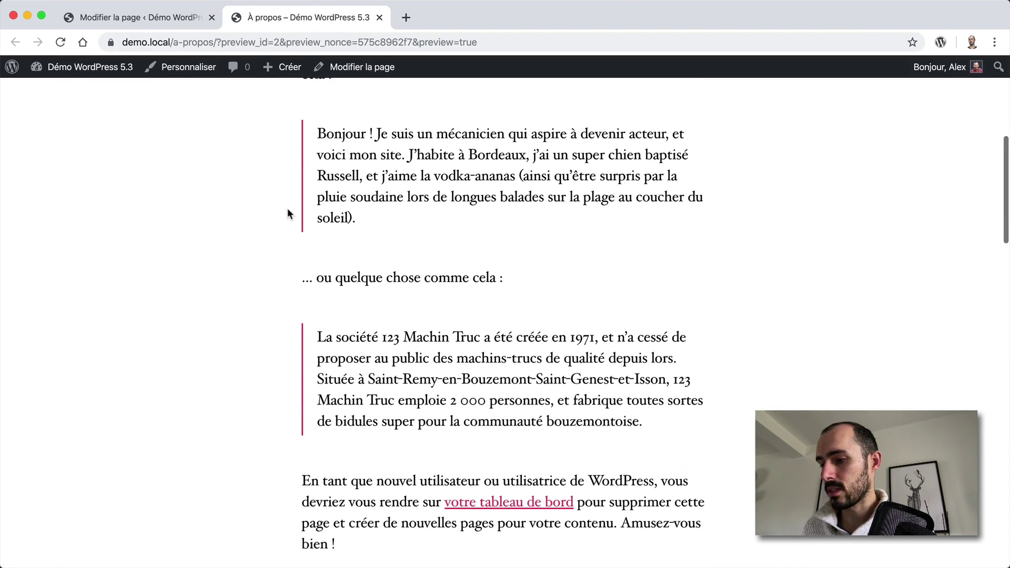
pyautogui.scroll(-10, 287, 213)
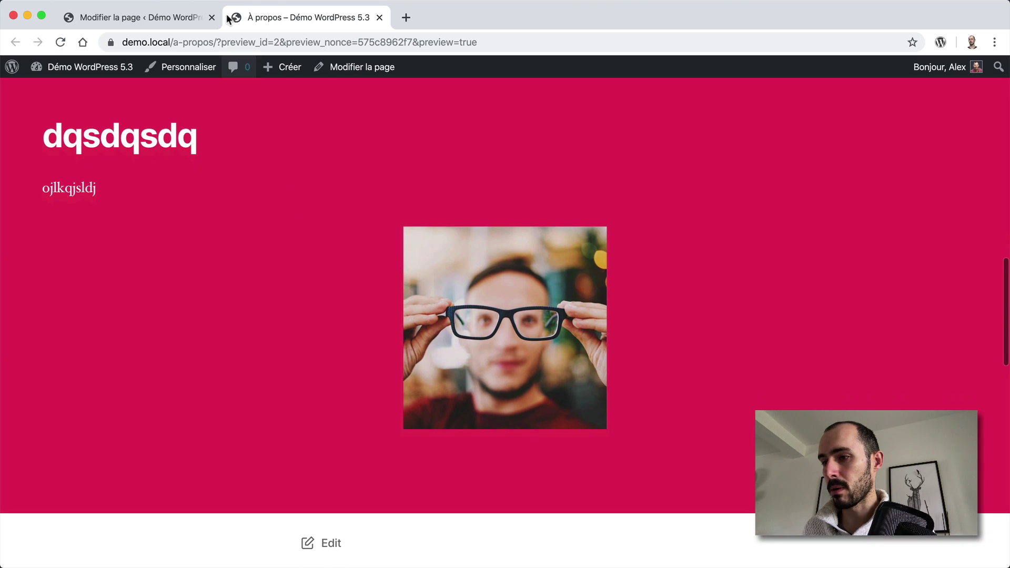
# Return to the page editor and centre the text of the group's heading and paragraph.
pyautogui.click(162, 17)
pyautogui.click(325, 307)
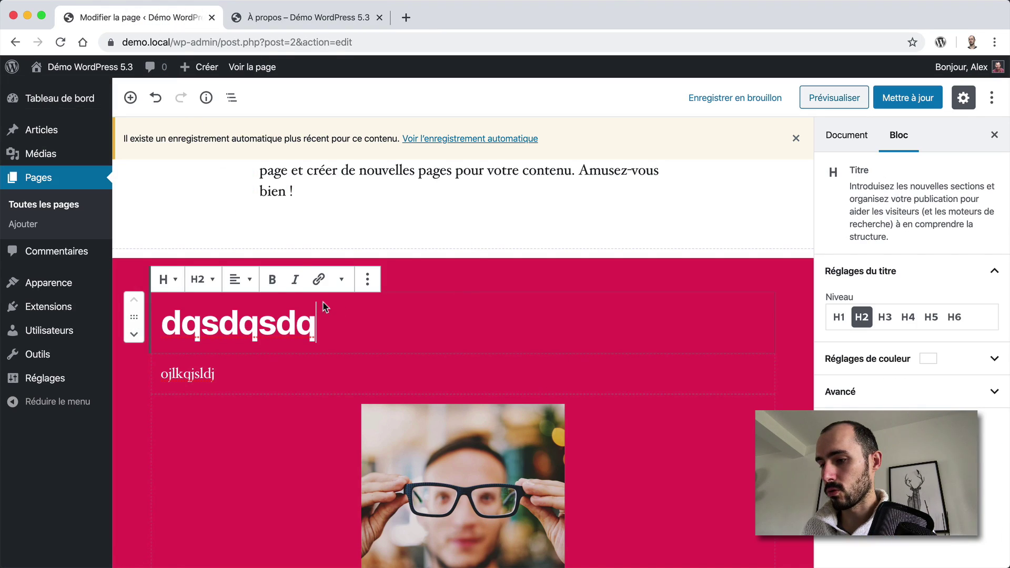
pyautogui.click(237, 279)
pyautogui.click(216, 216)
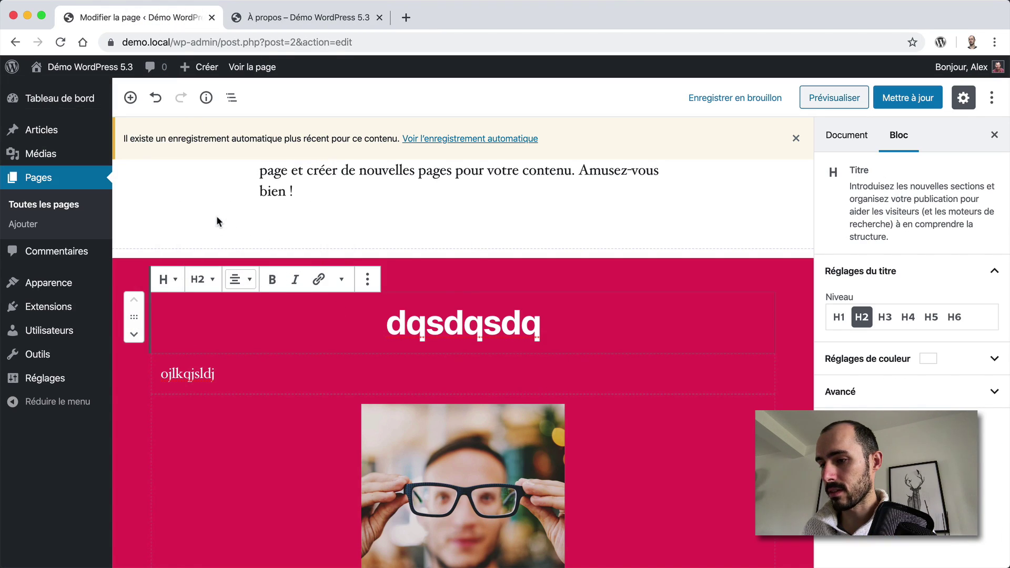
pyautogui.click(226, 373)
pyautogui.click(198, 341)
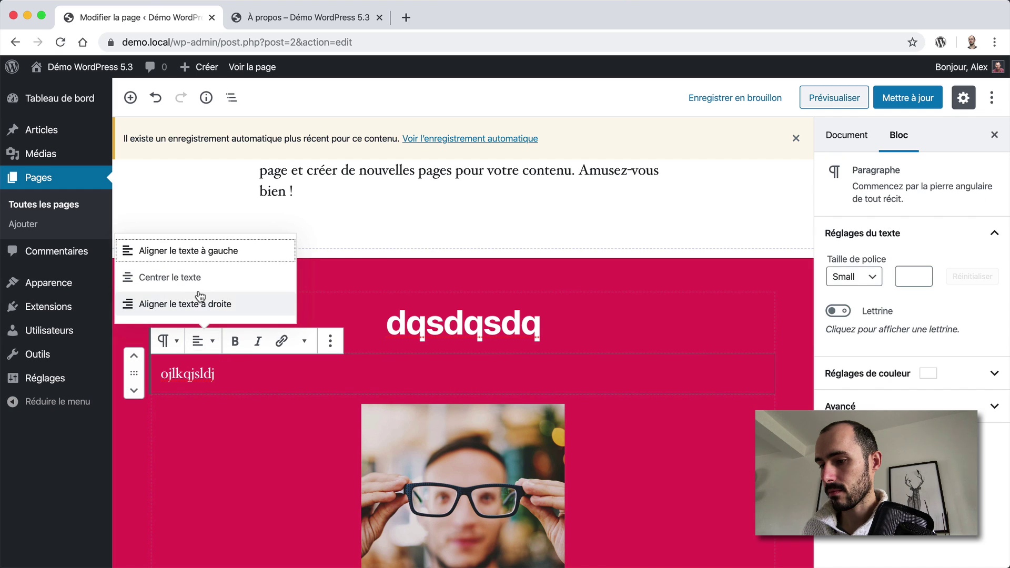
pyautogui.click(197, 281)
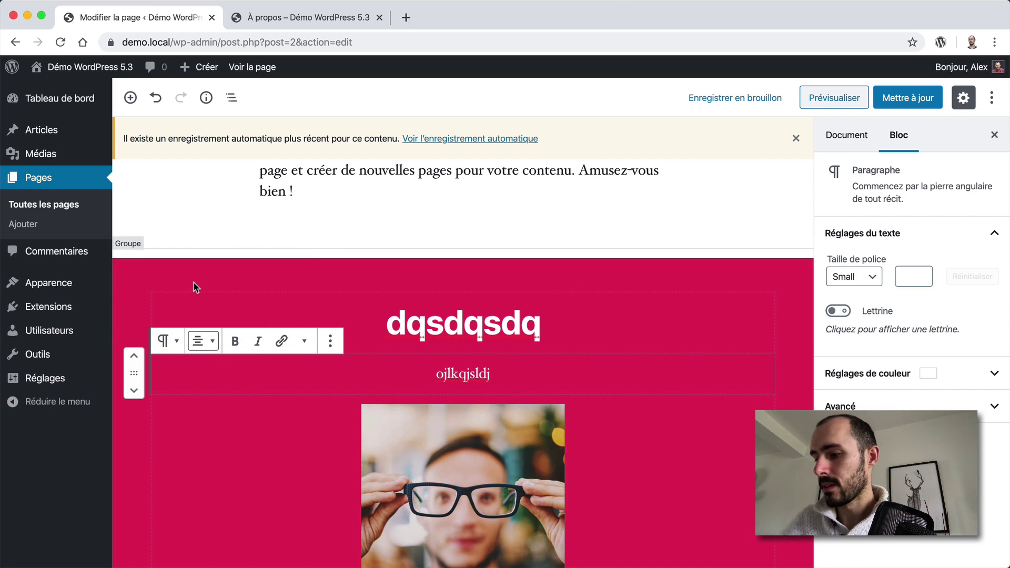
# Preview the page again and check the centred heading, paragraph and photo in the group.
pyautogui.click(800, 97)
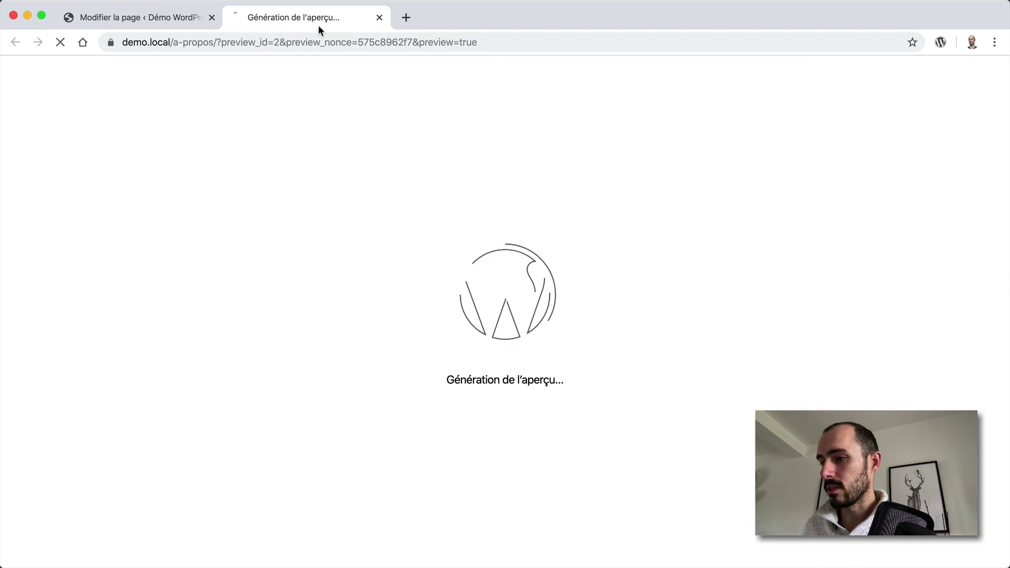
pyautogui.scroll(-10, 388, 213)
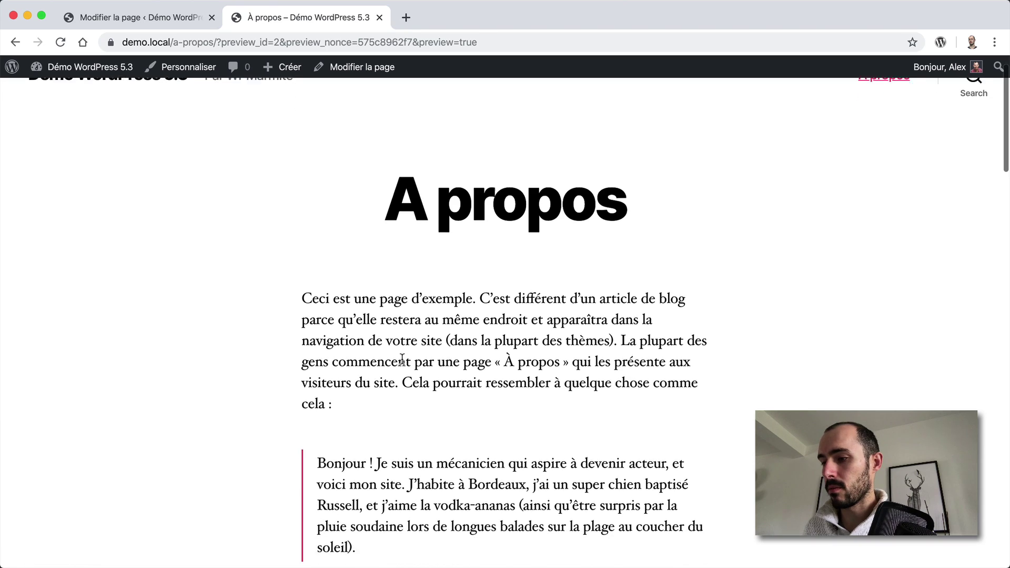
pyautogui.scroll(-2, 402, 363)
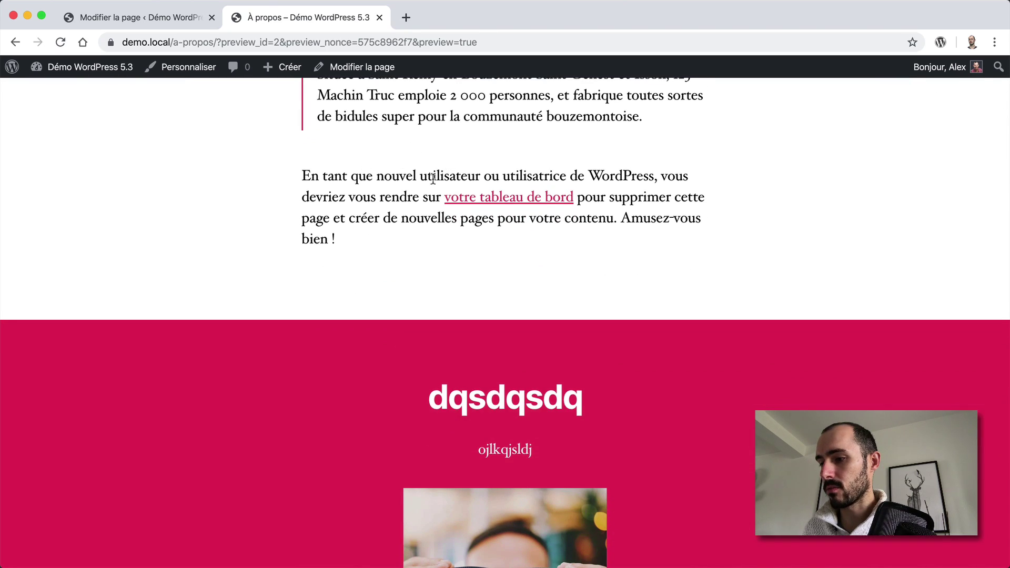
pyautogui.scroll(-5, 355, 178)
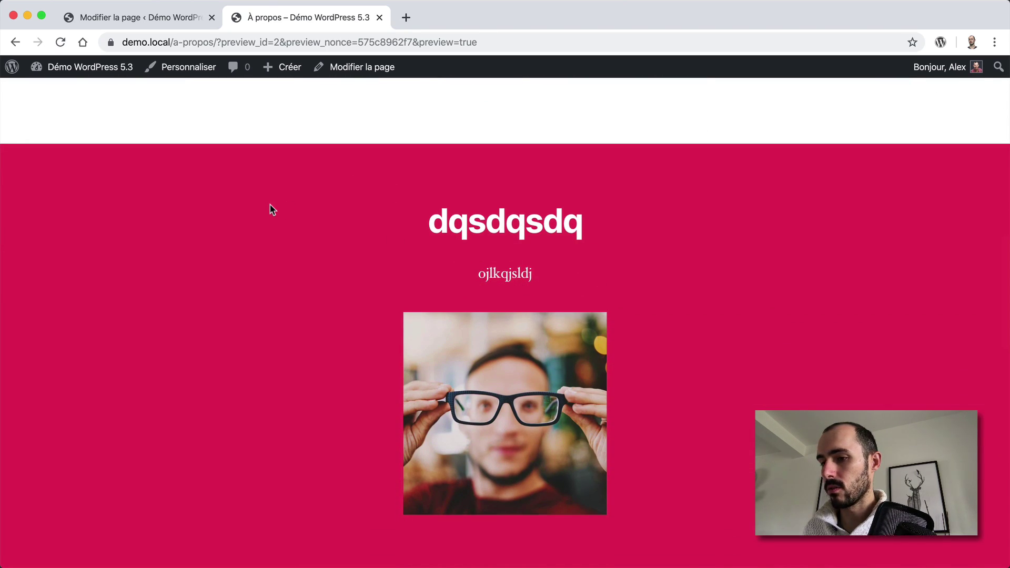
pyautogui.scroll(-5, 271, 210)
pyautogui.scroll(3, 271, 210)
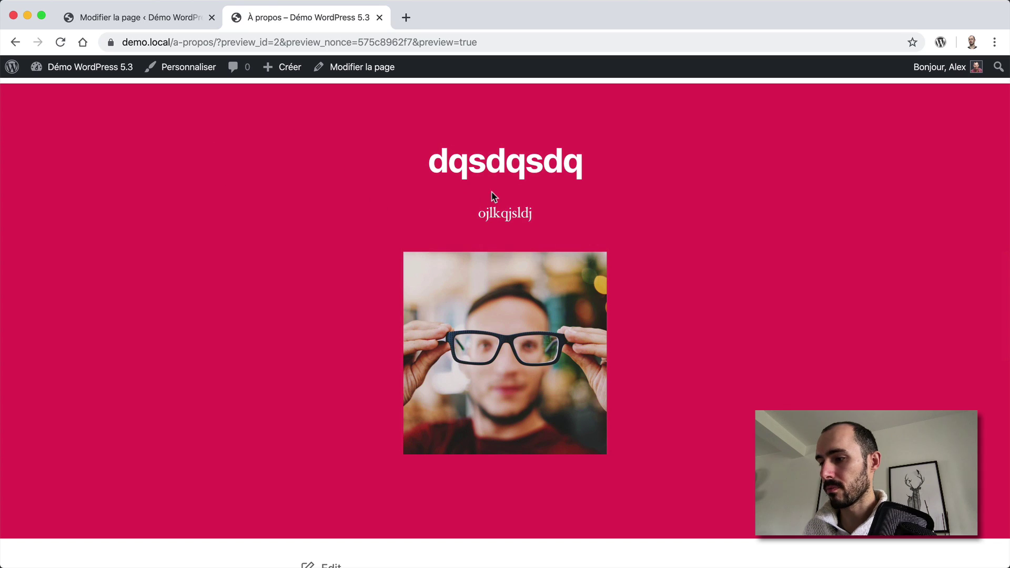
# Back in the page editor, insert a Colonnes block below the group with the three equal columns layout.
pyautogui.click(168, 22)
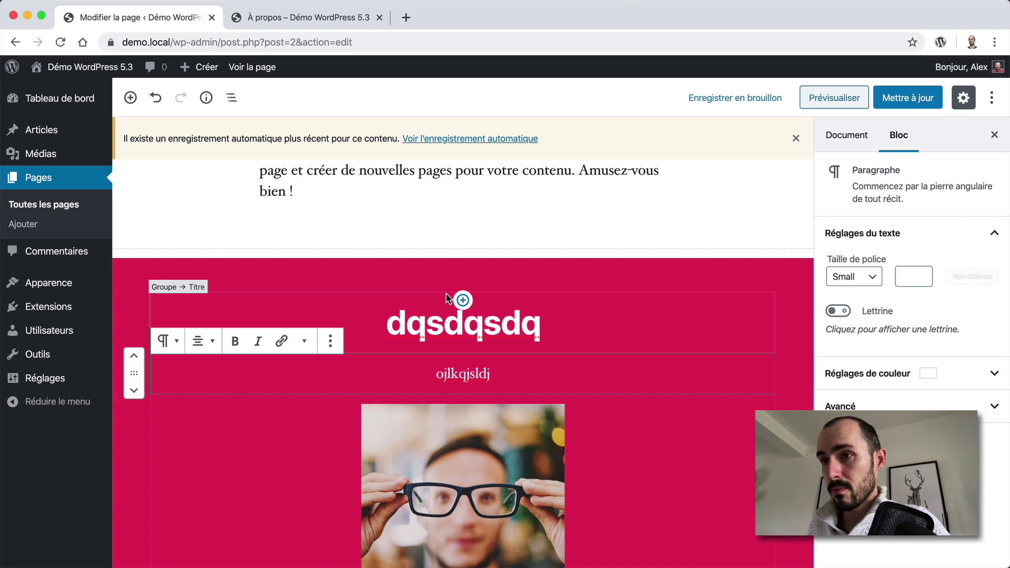
pyautogui.scroll(-10, 437, 347)
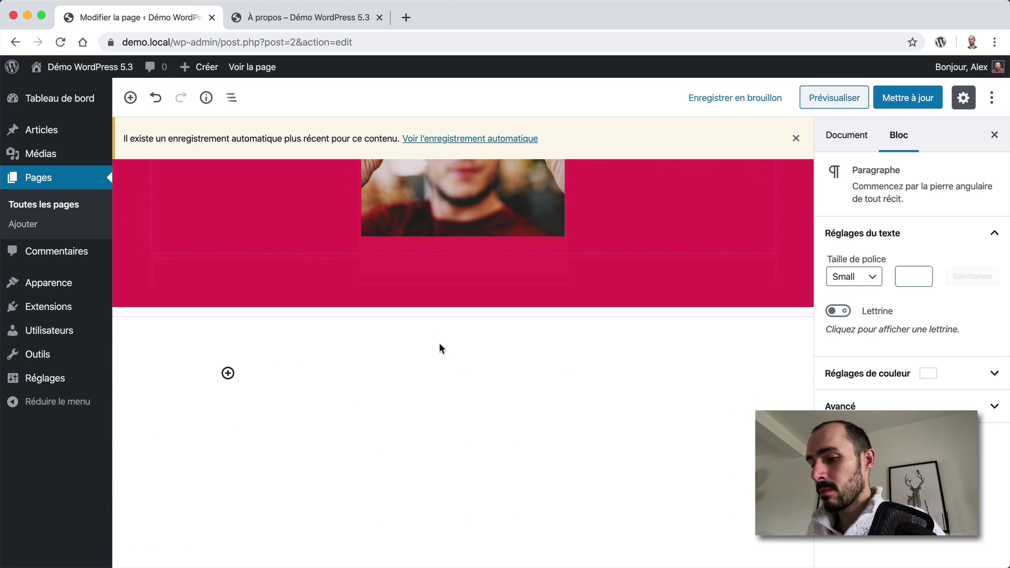
pyautogui.click(228, 373)
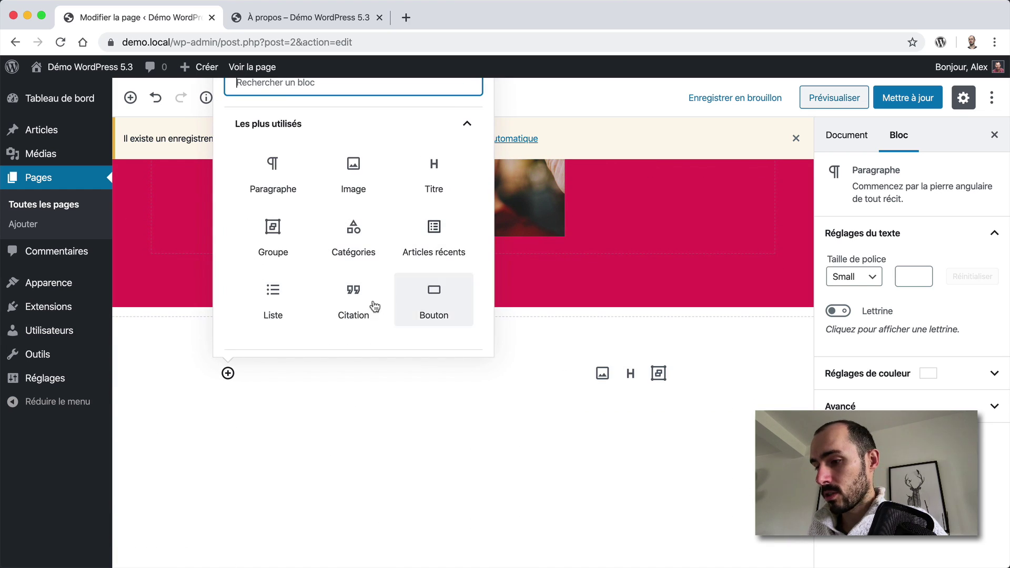
pyautogui.write('colo')
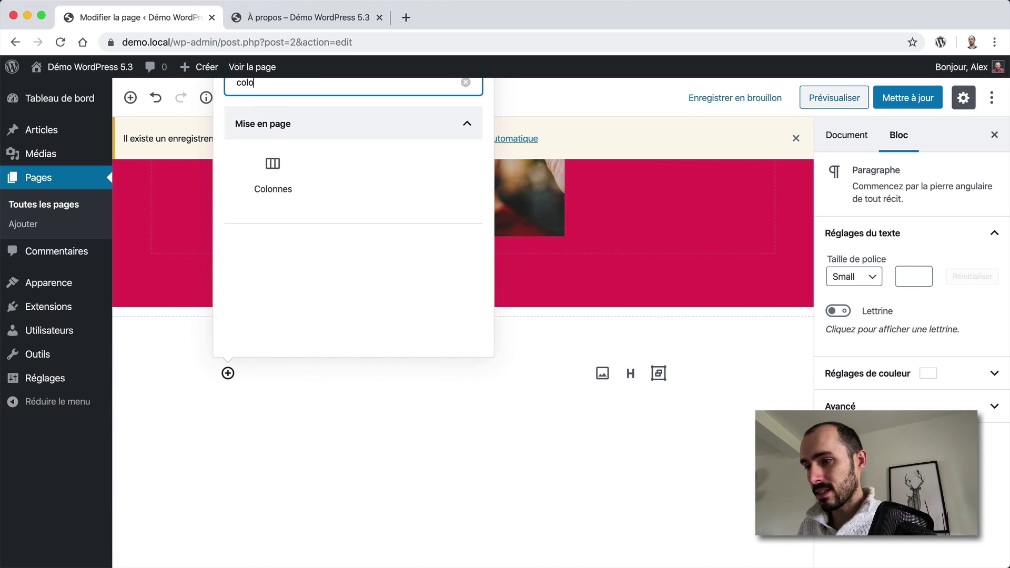
pyautogui.click(276, 166)
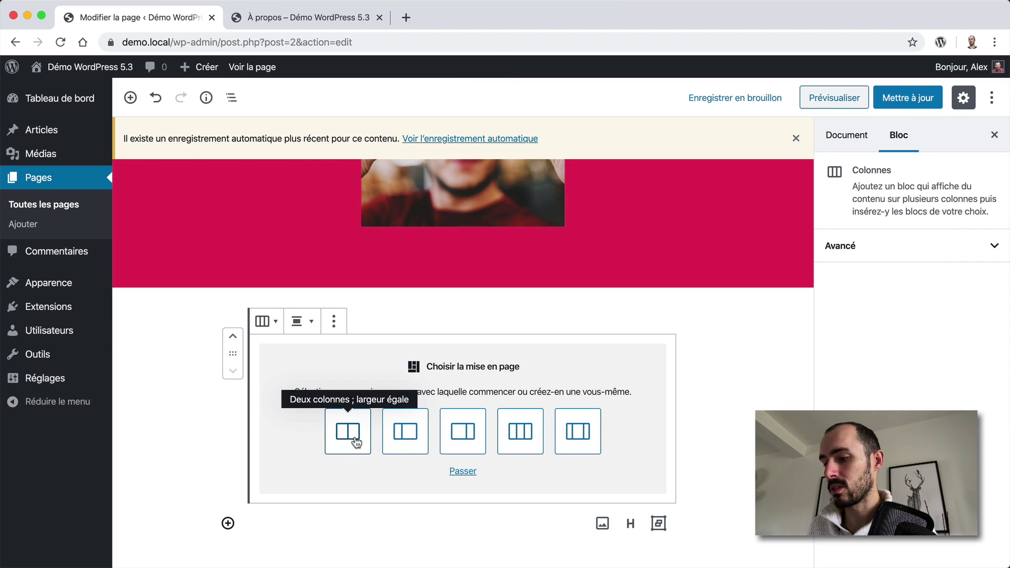
pyautogui.click(528, 439)
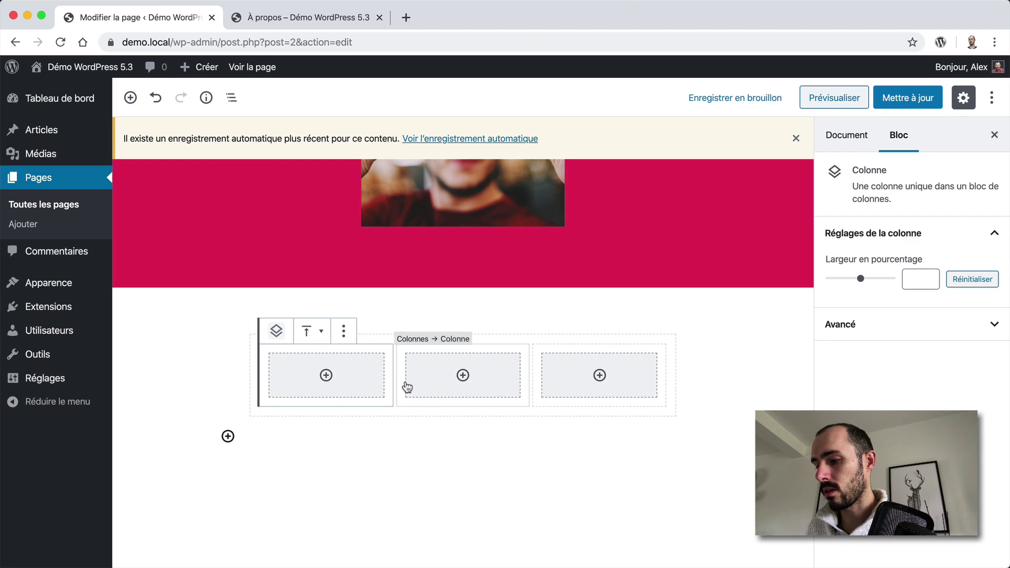
pyautogui.click(381, 384)
pyautogui.click(390, 355)
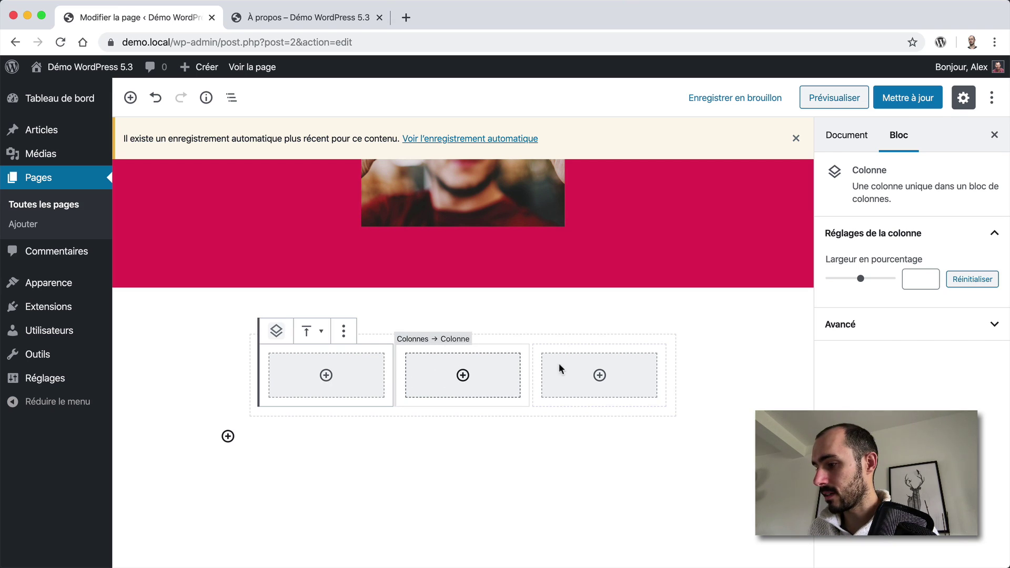
# Set the first column's width to 50 percent and look at its vertical alignment options without changing them.
pyautogui.moveTo(862, 282); pyautogui.dragTo(902, 283)
pyautogui.write('50')
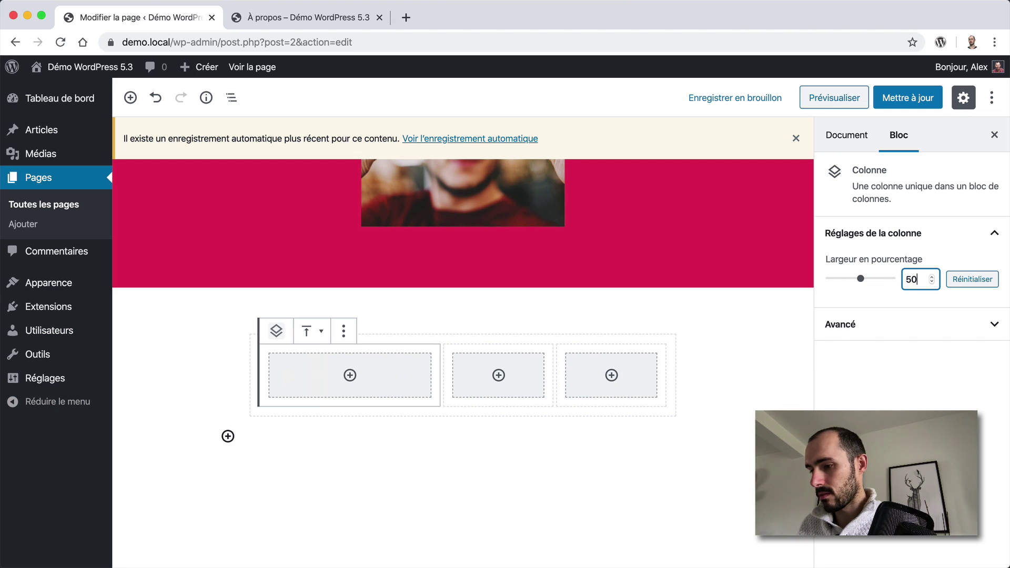
pyautogui.click(316, 332)
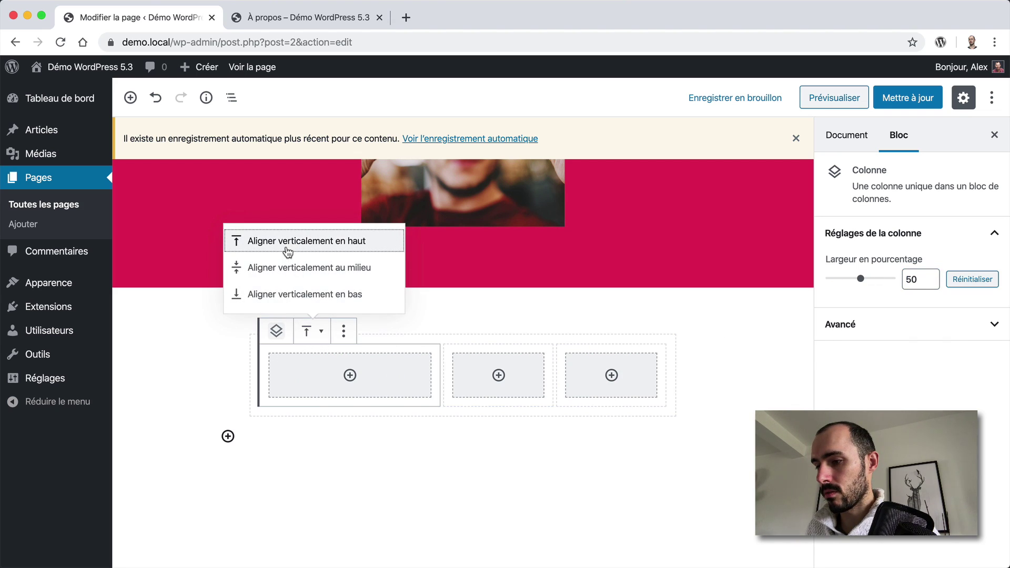
pyautogui.click(322, 327)
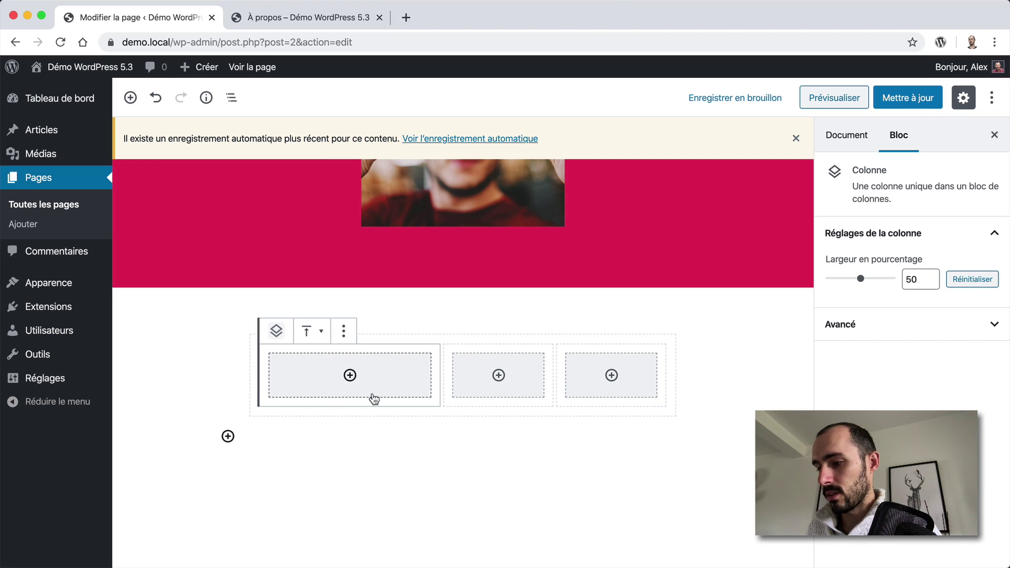
# Insert a Tableau block below the columns with 2 columns and 6 rows.
pyautogui.click(279, 438)
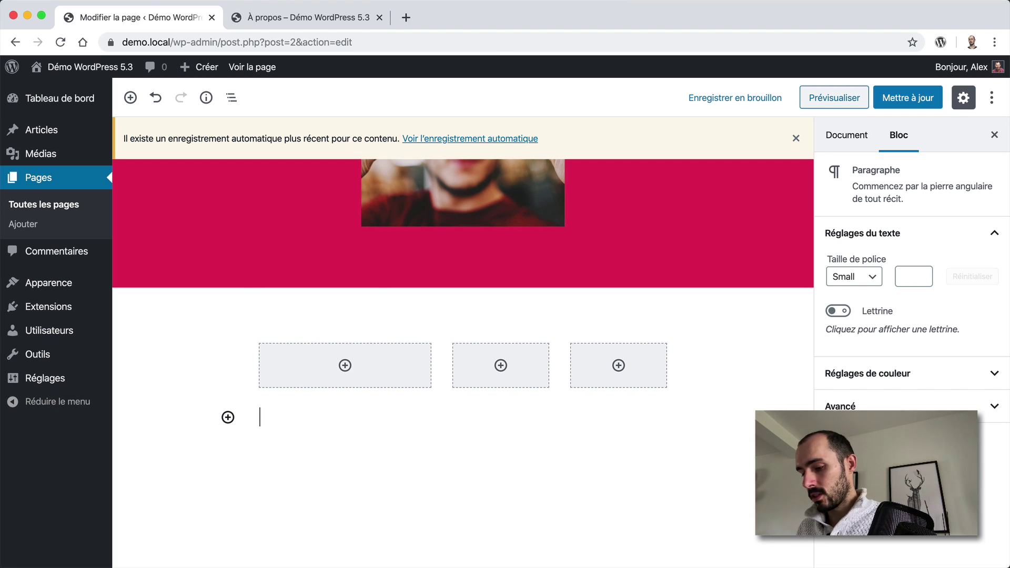
pyautogui.write('/ta')
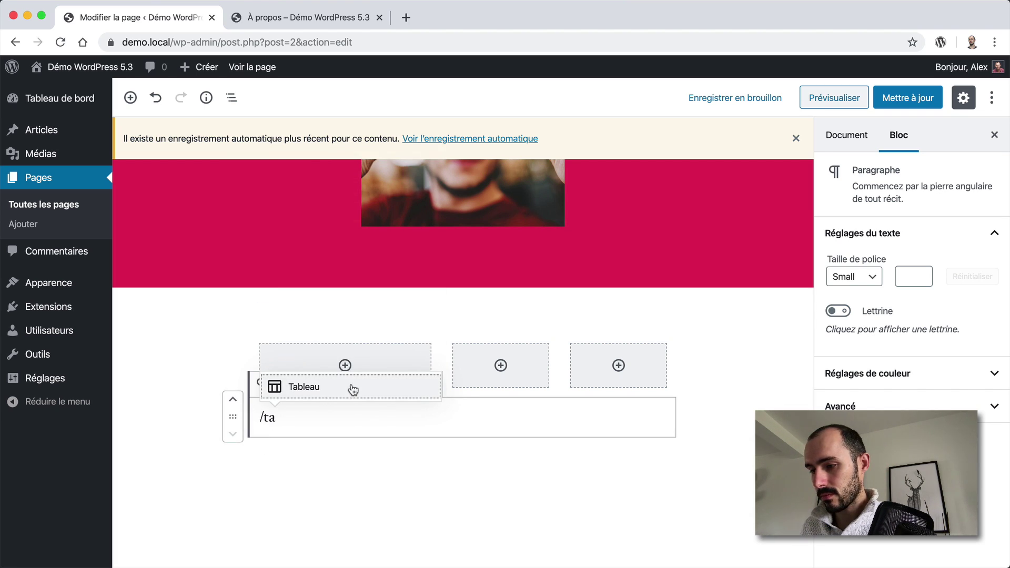
pyautogui.click(368, 387)
pyautogui.click(436, 505)
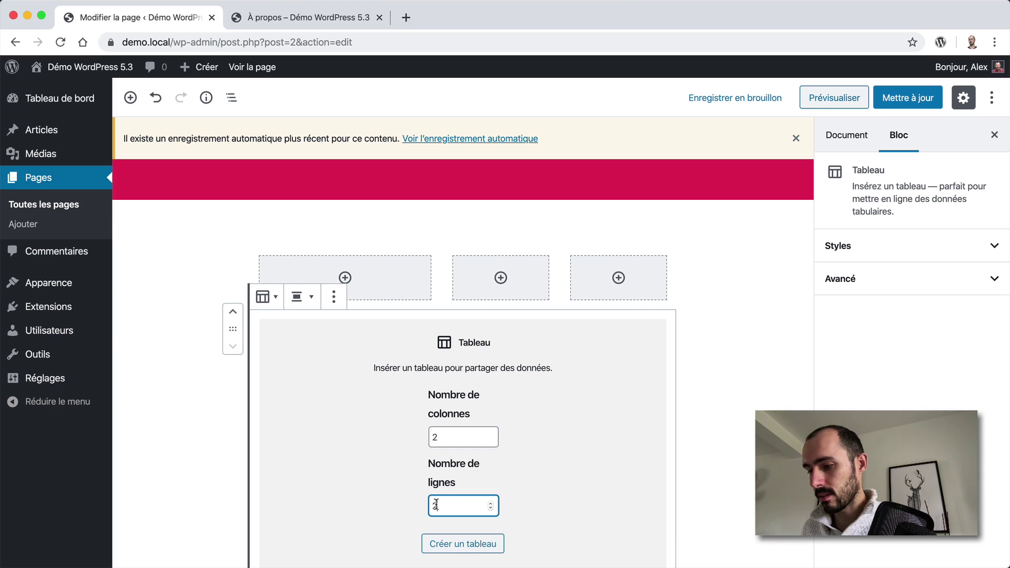
pyautogui.write('6')
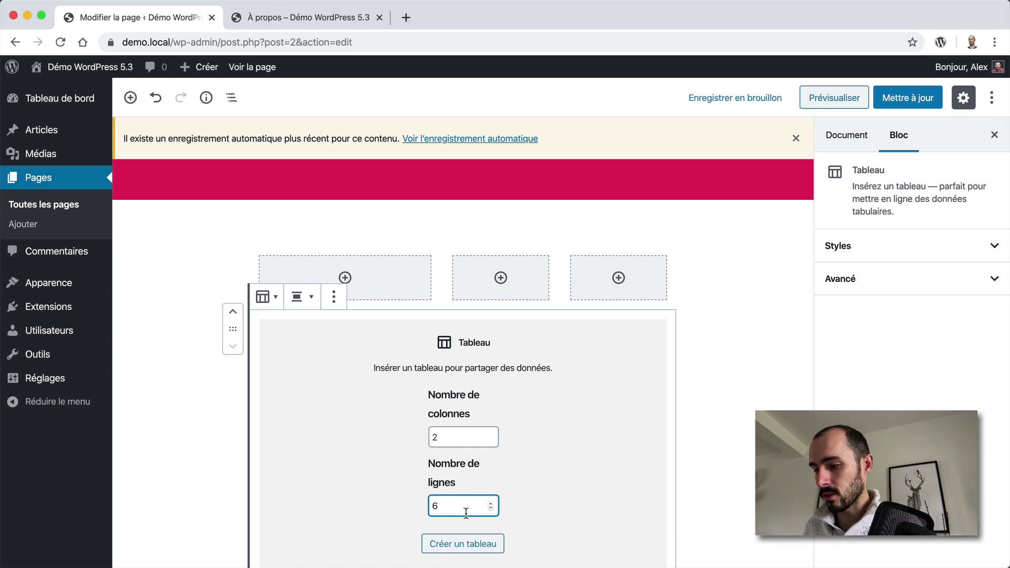
pyautogui.click(453, 548)
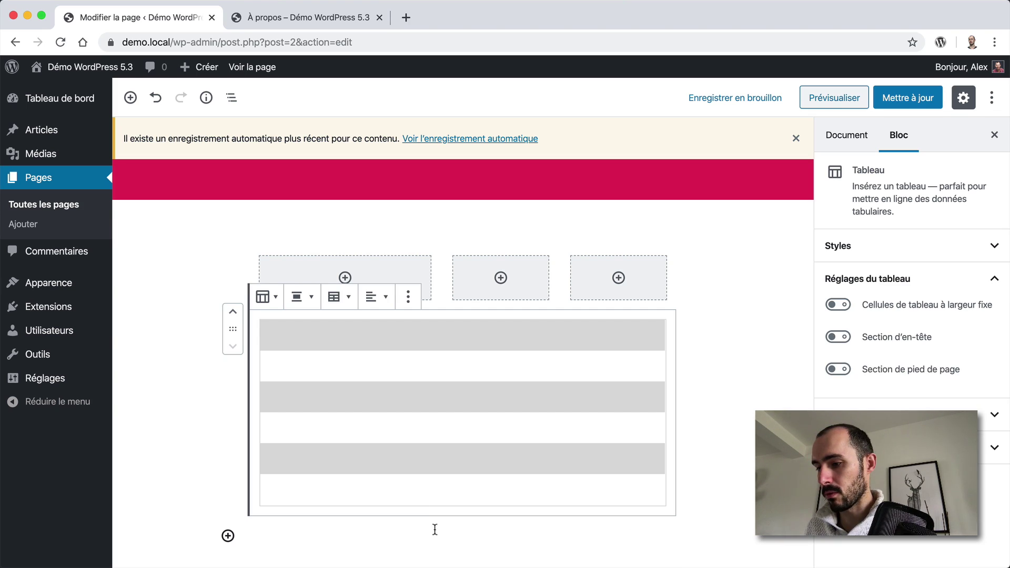
# Try the Par défaut style on the table, return it to Rayures, and look through the default style choices.
pyautogui.click(454, 345)
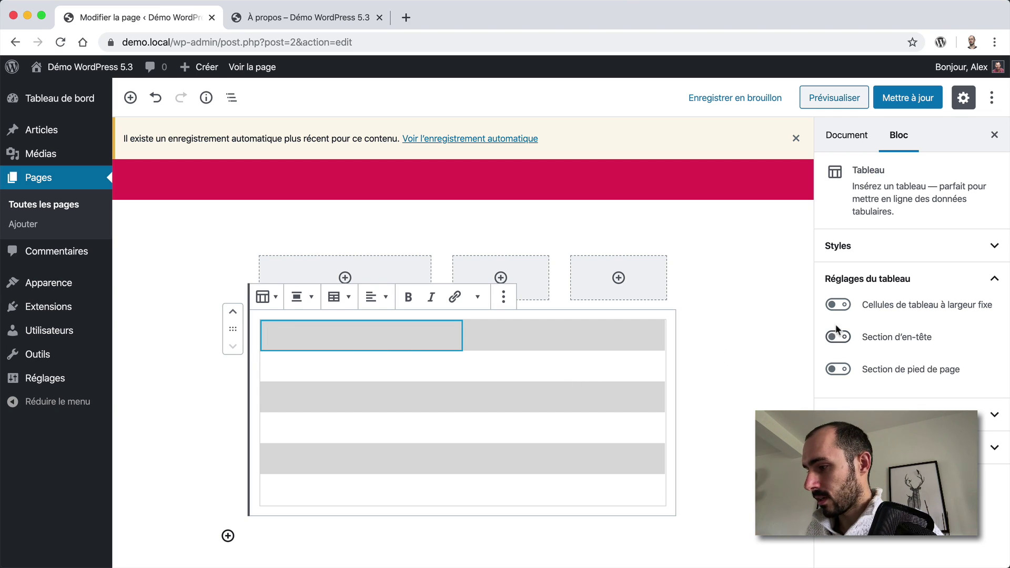
pyautogui.click(863, 247)
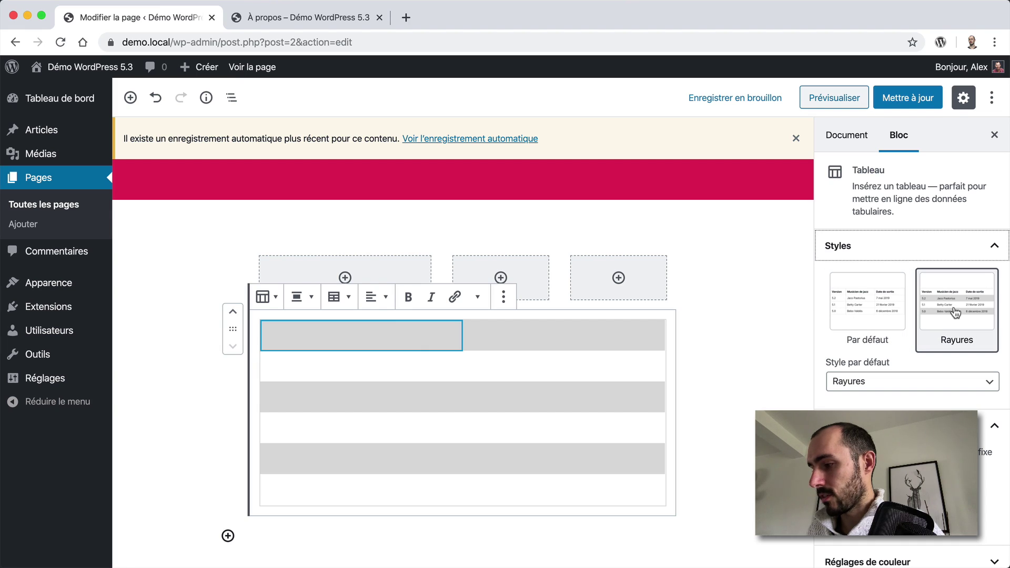
pyautogui.click(892, 314)
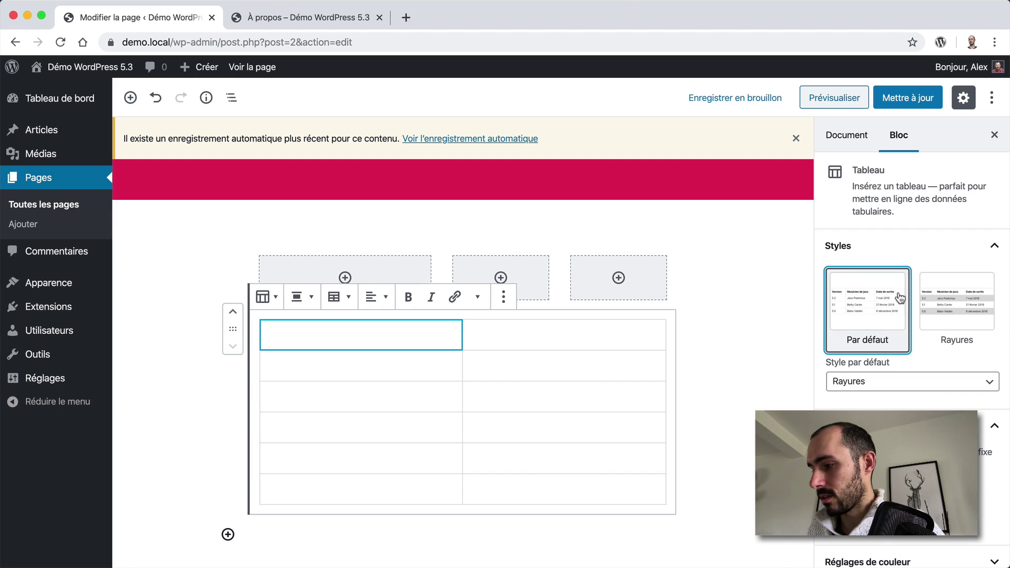
pyautogui.click(926, 311)
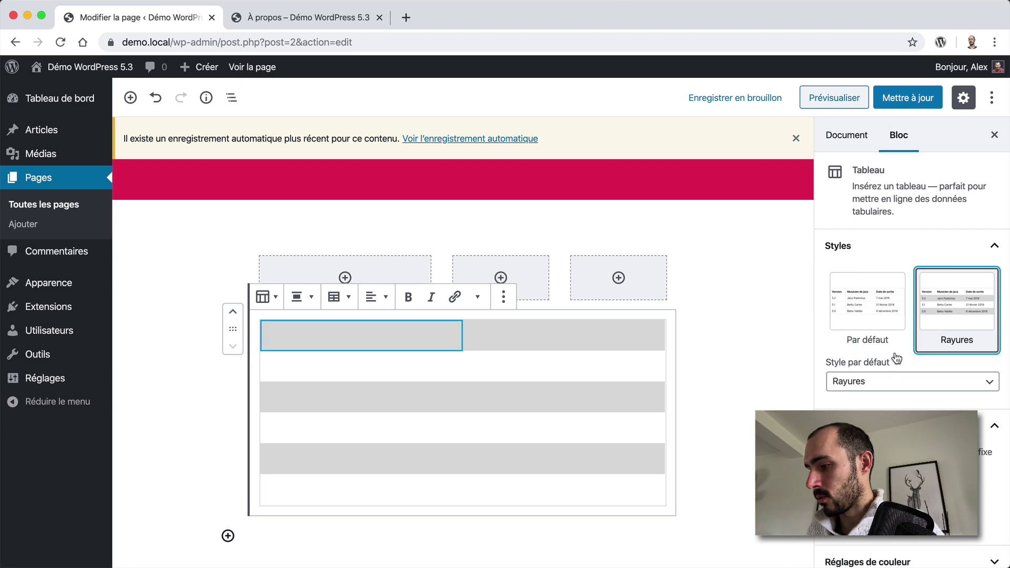
pyautogui.click(860, 381)
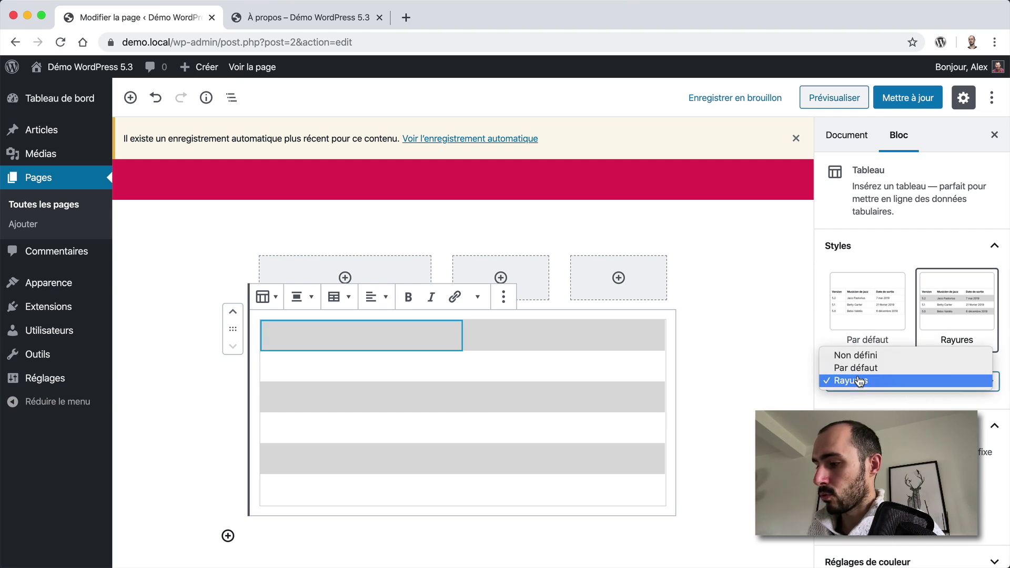
pyautogui.click(890, 381)
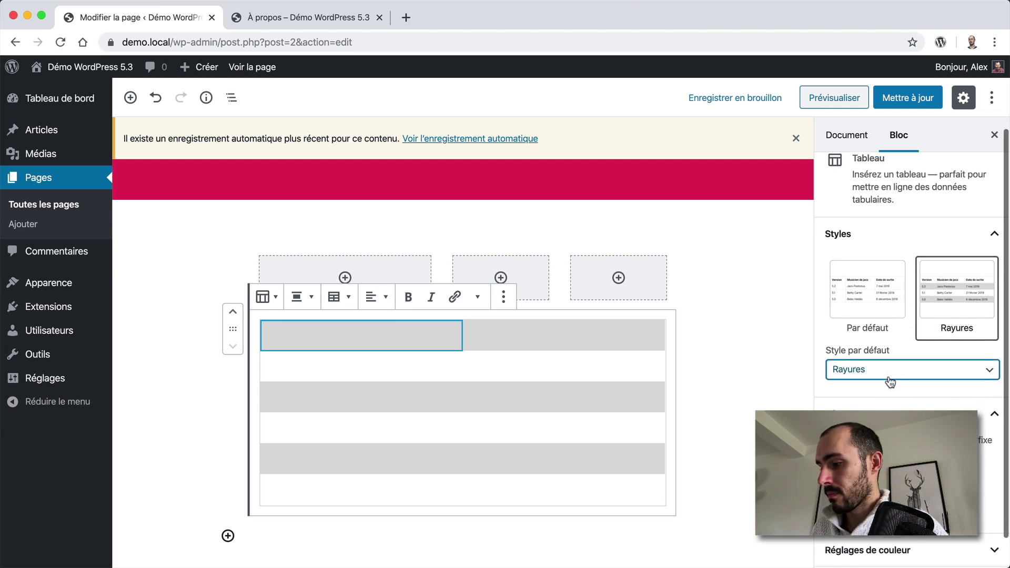
# Try the table's fixed-width cells and header section options, switching each one off again.
pyautogui.scroll(-2, 890, 382)
pyautogui.click(838, 409)
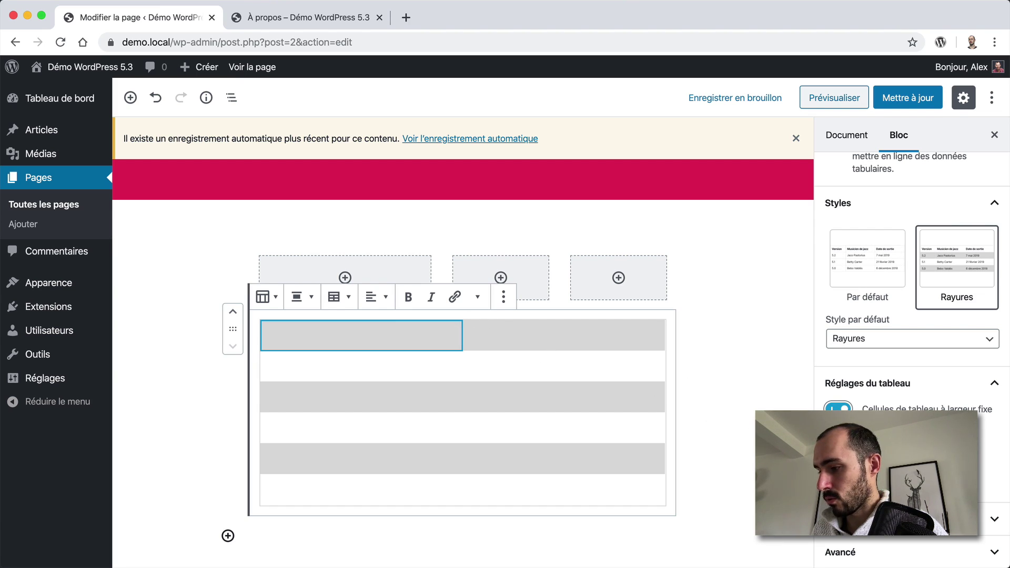
pyautogui.click(838, 409)
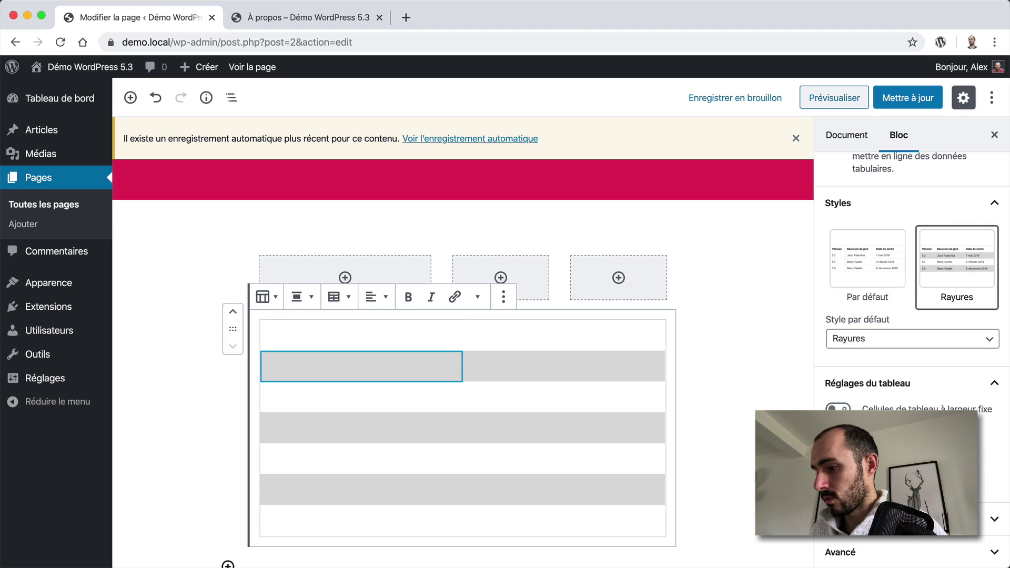
pyautogui.click(837, 468)
pyautogui.click(837, 468)
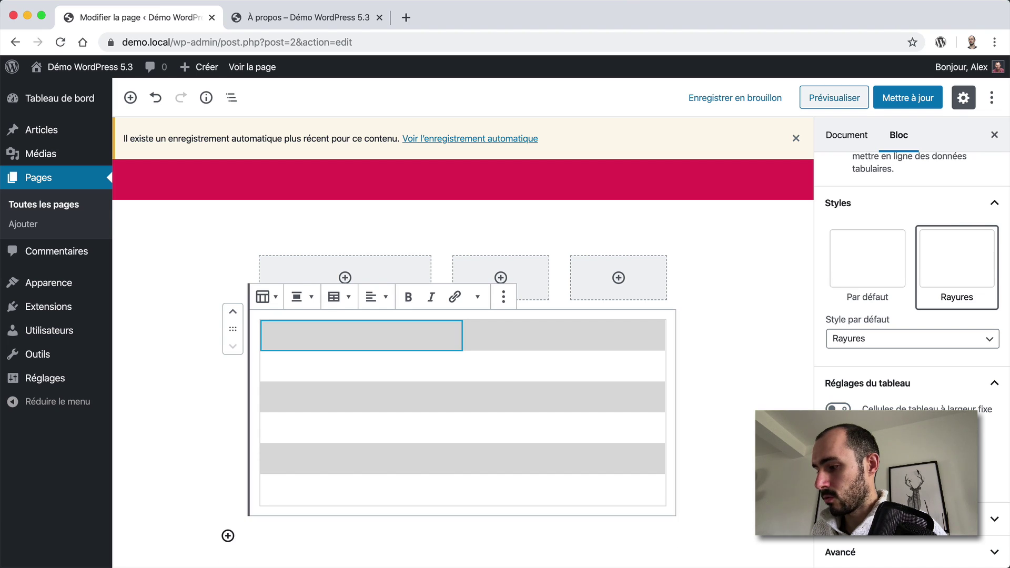
# Insert a Bouton block below the table and label it KJHKHQSDQS.
pyautogui.scroll(-1, 326, 458)
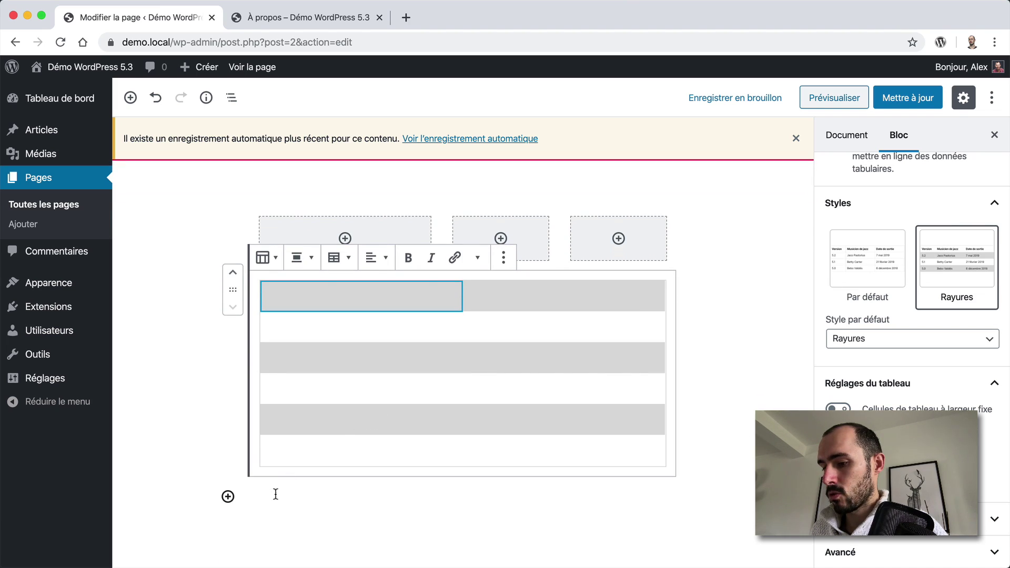
pyautogui.click(274, 495)
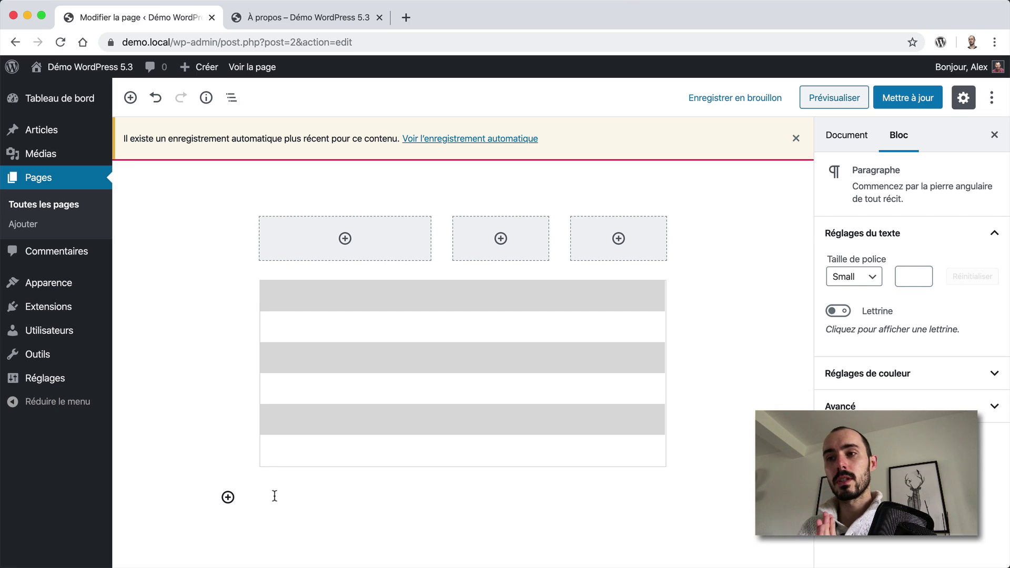
pyautogui.write('/bou')
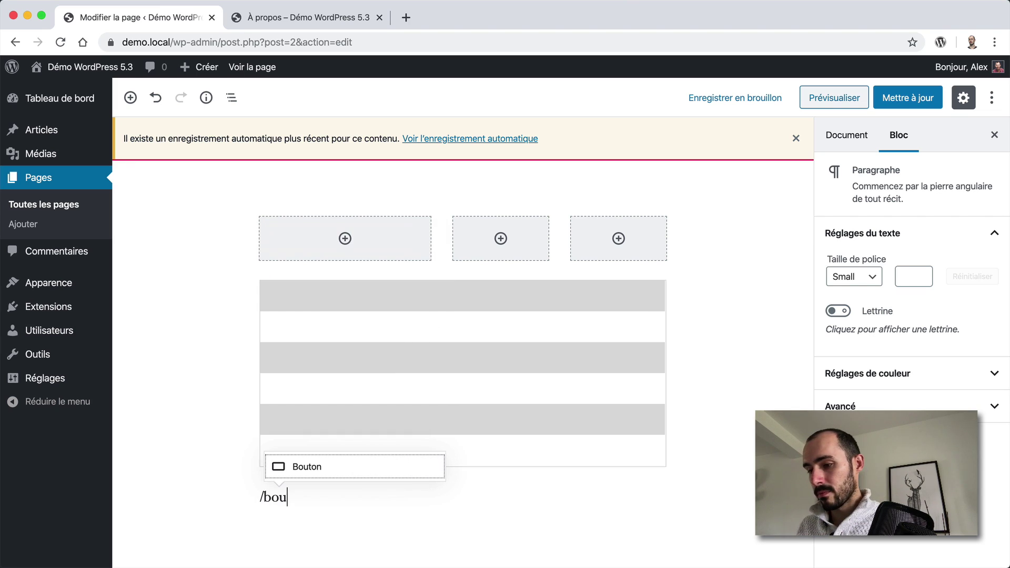
pyautogui.click(339, 470)
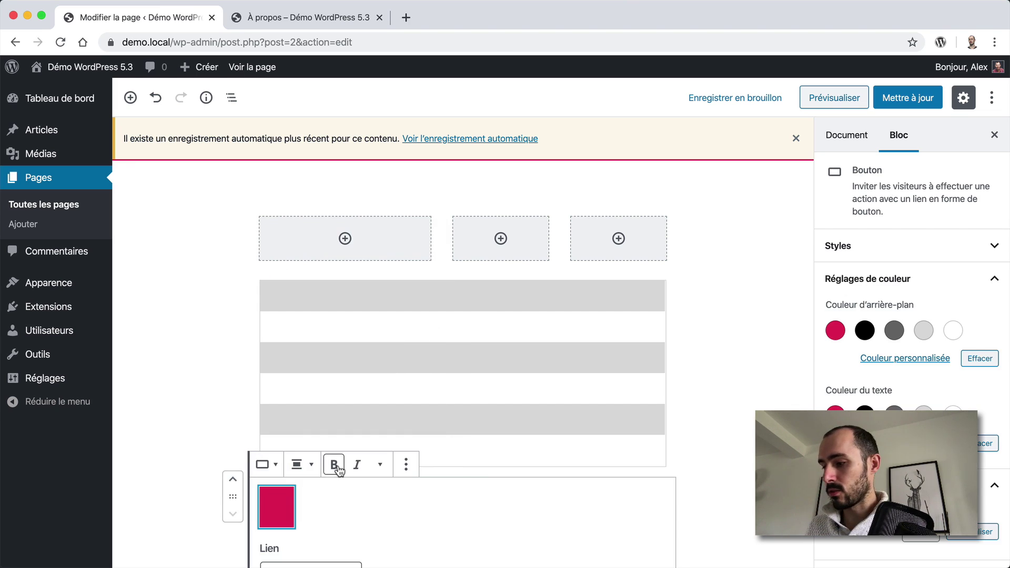
pyautogui.write('KJHKHQSDQS')
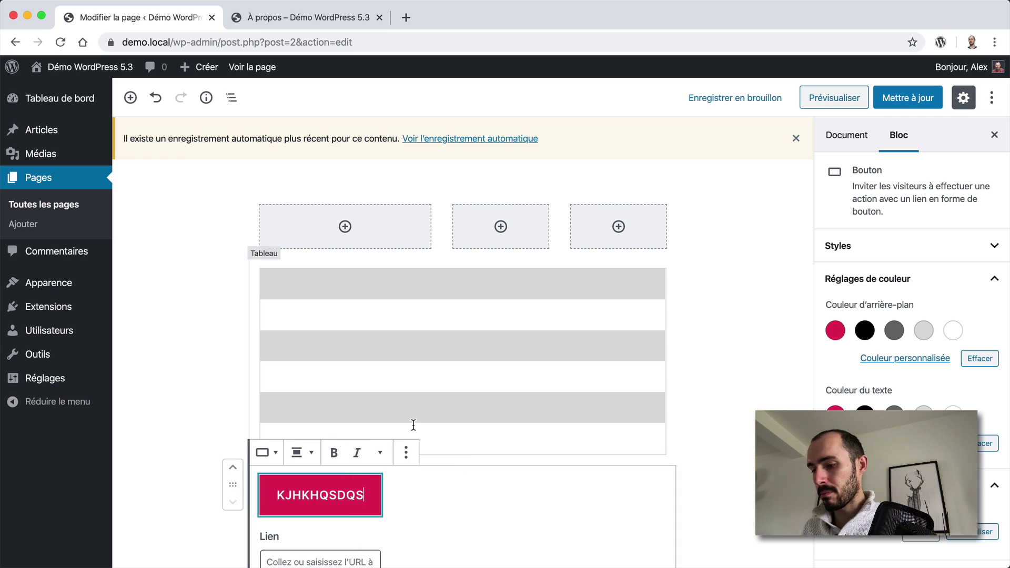
# Apply the Contour style to the button and look at the default style choices, leaving Non défini selected.
pyautogui.scroll(-3, 400, 426)
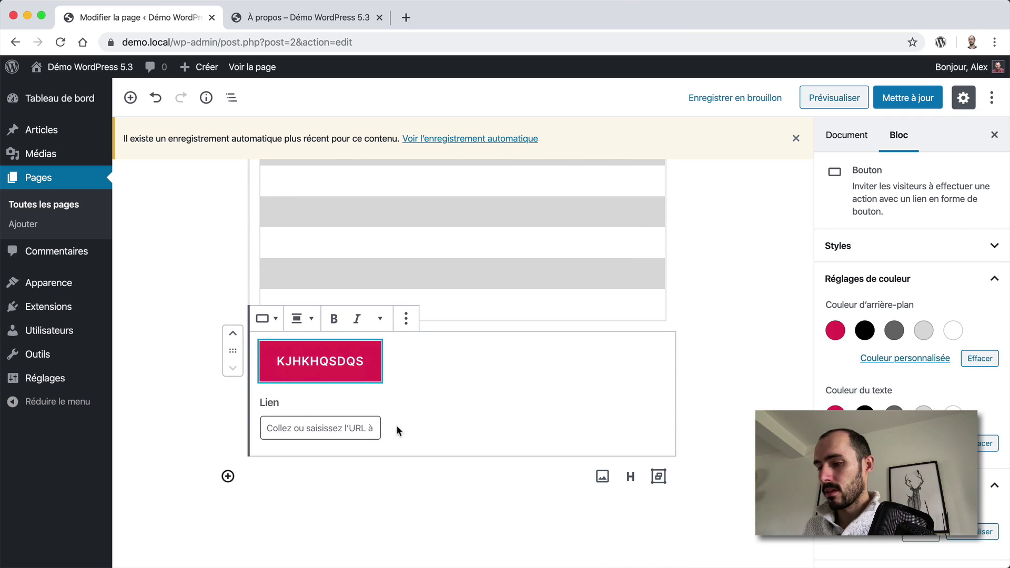
pyautogui.click(871, 256)
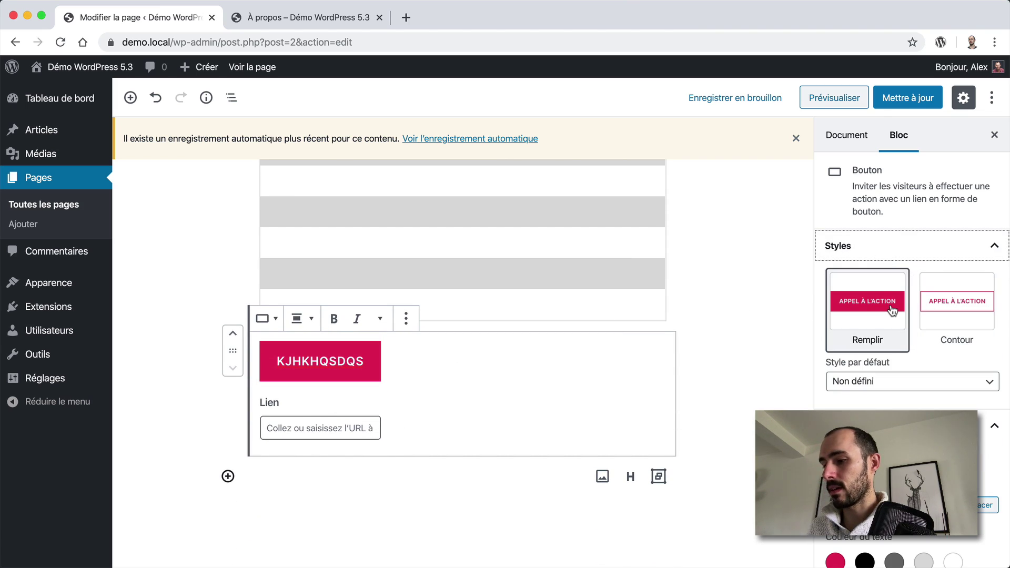
pyautogui.click(971, 307)
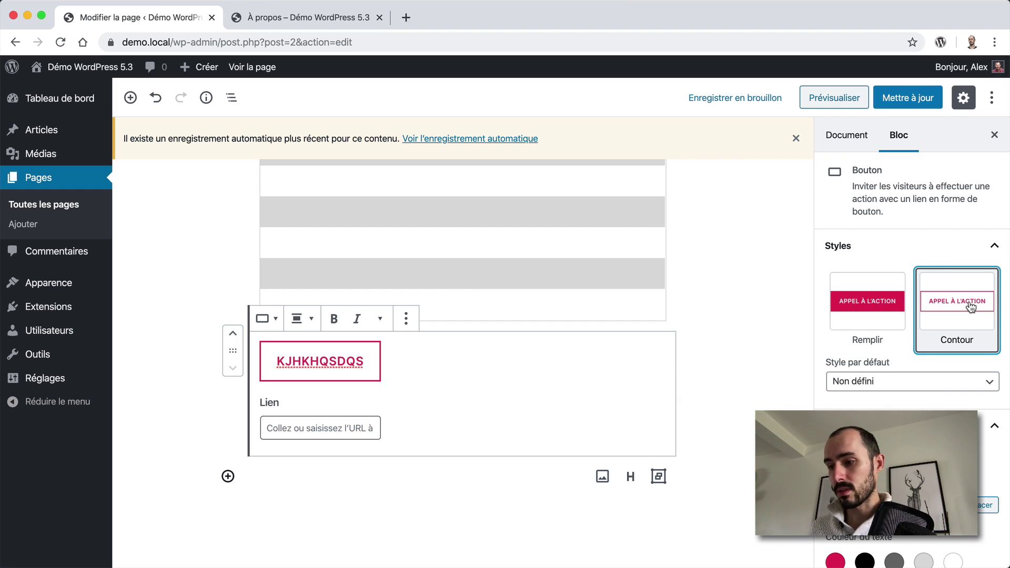
pyautogui.click(861, 382)
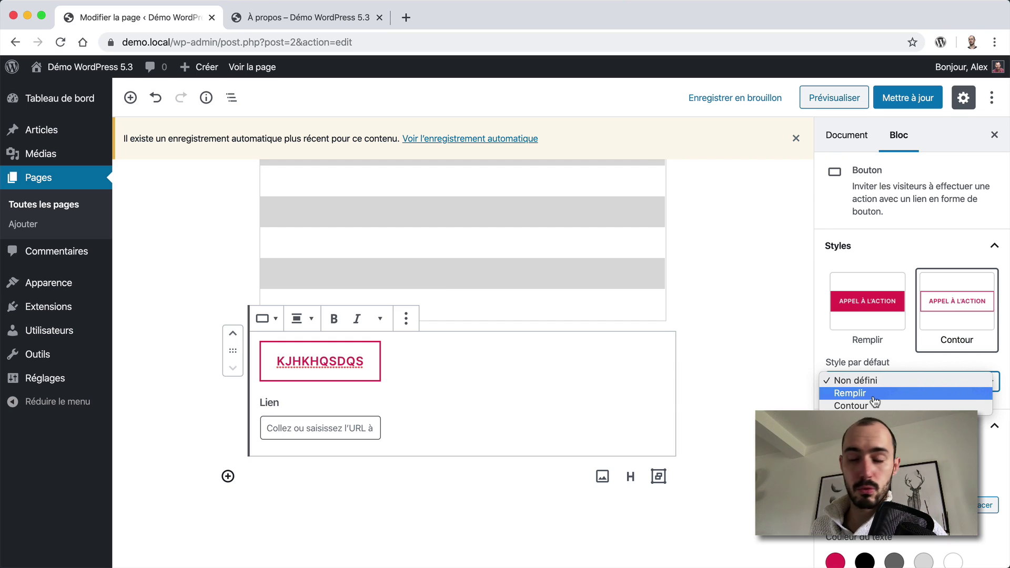
pyautogui.click(872, 364)
# Increase the button's border radius to give it clearly rounded corners.
pyautogui.scroll(-3, 894, 342)
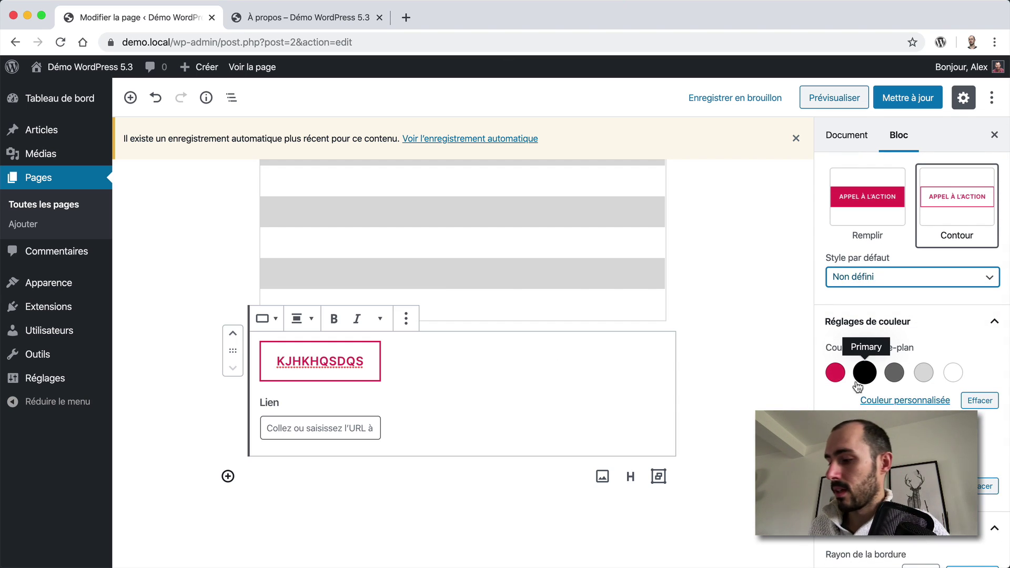
pyautogui.scroll(-3, 909, 315)
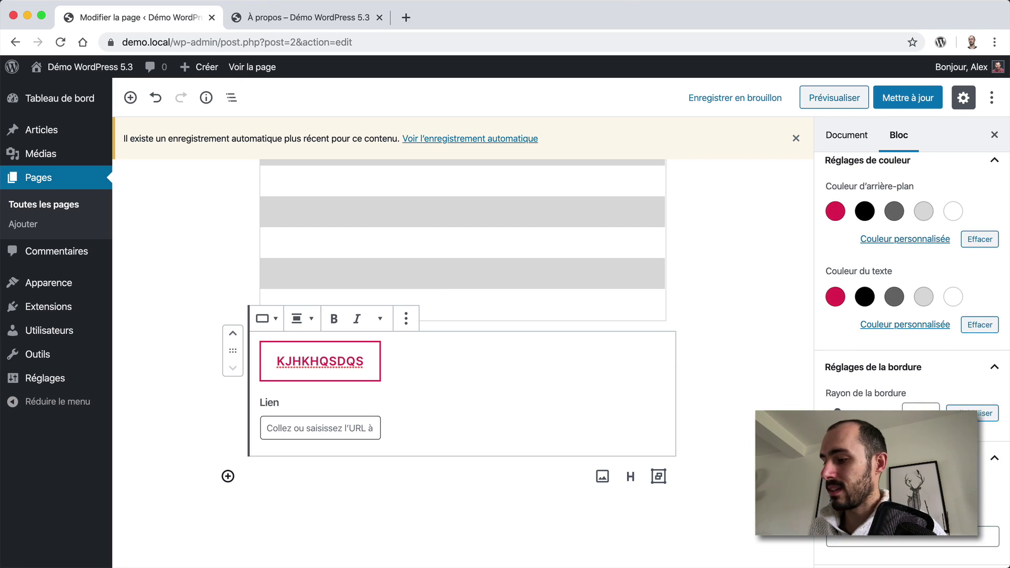
pyautogui.moveTo(842, 412)
pyautogui.mouseDown()
pyautogui.moveTo(889, 413)
pyautogui.moveTo(857, 412)
pyautogui.mouseUp()
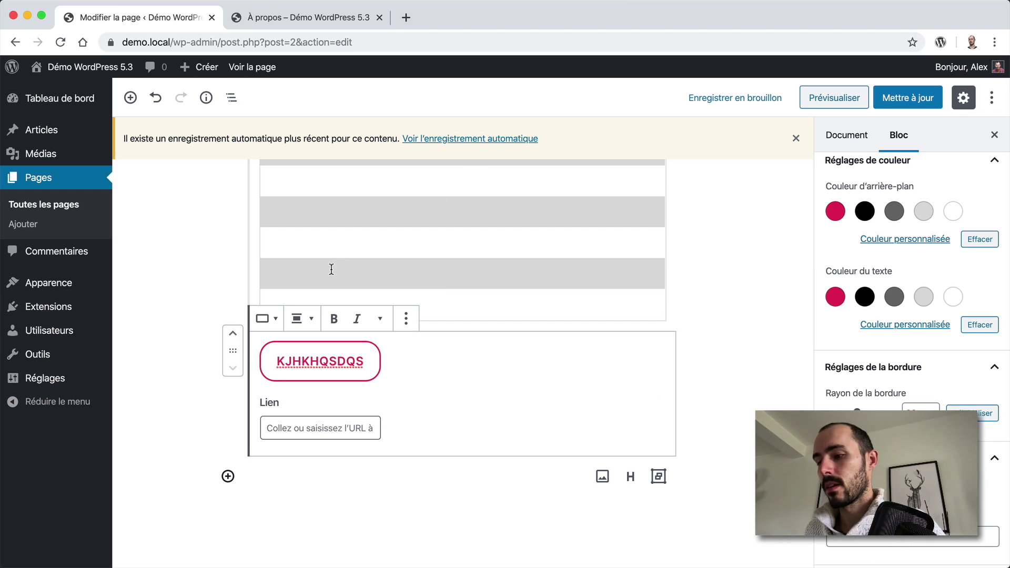
# Try the Masque circulaire style on the photo in the coloured group, then restore Par défaut and return below the button.
pyautogui.scroll(-3, 331, 269)
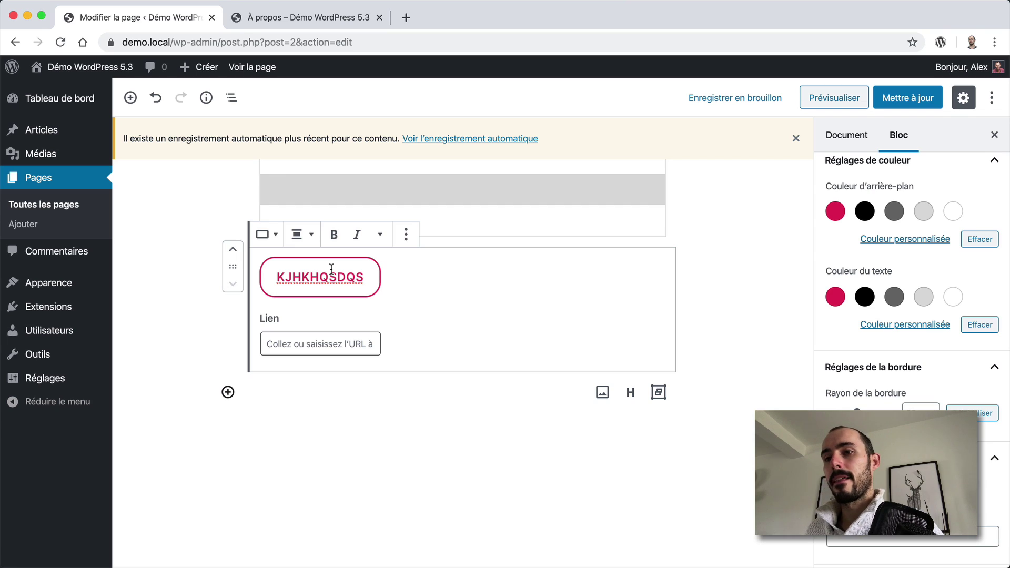
pyautogui.scroll(-10, 331, 268)
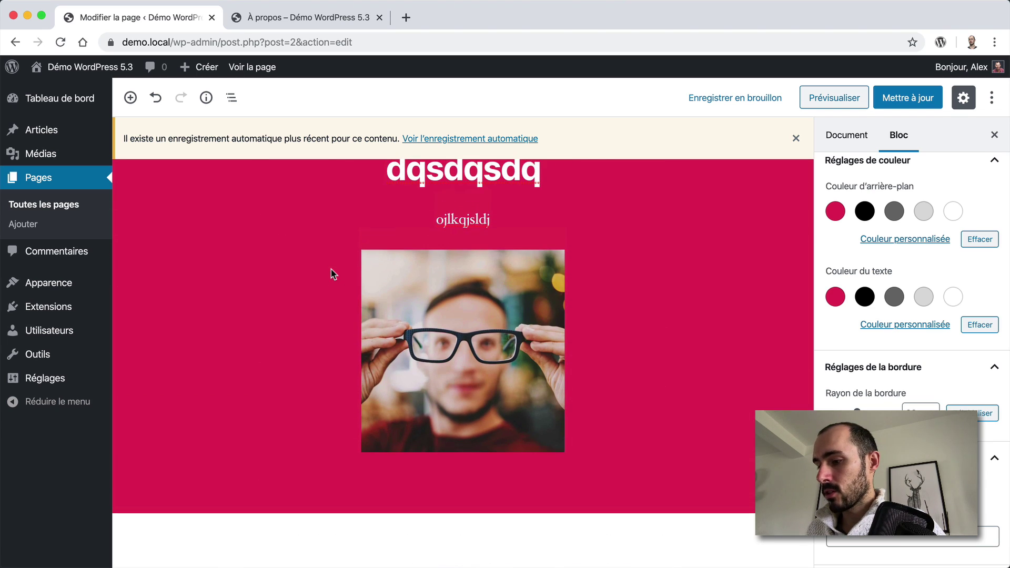
pyautogui.click(468, 332)
pyautogui.scroll(4, 946, 305)
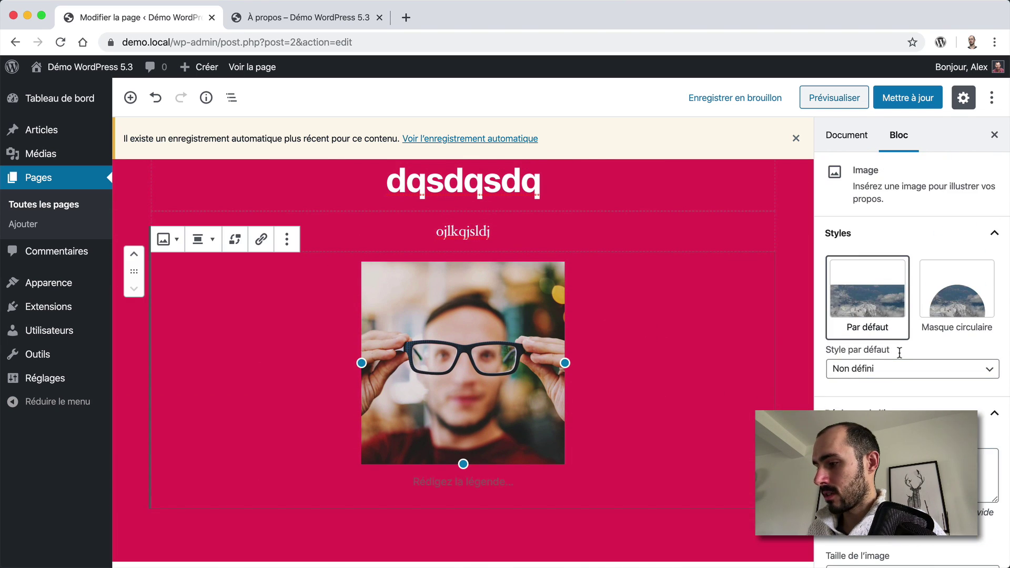
pyautogui.click(969, 288)
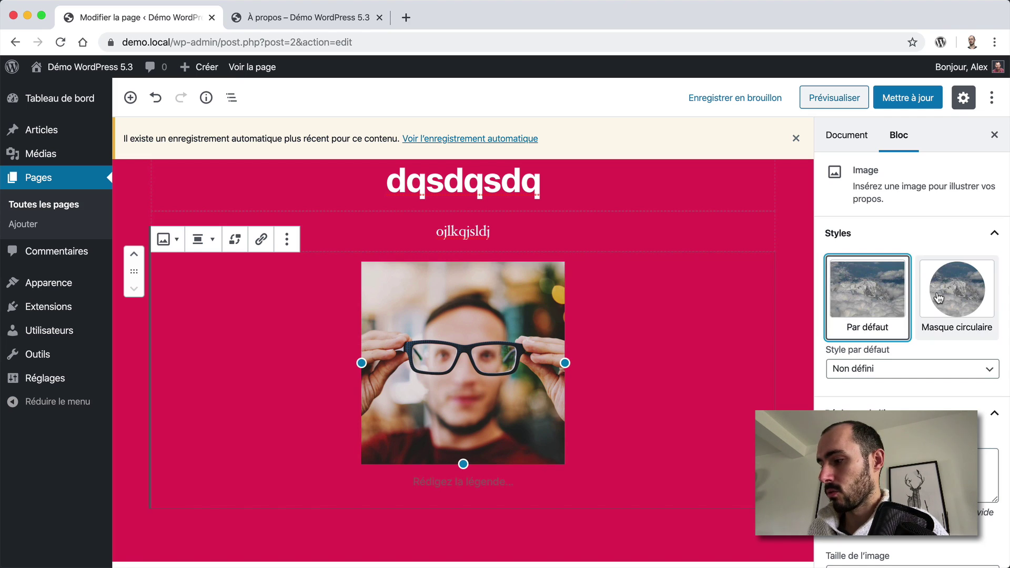
pyautogui.click(876, 310)
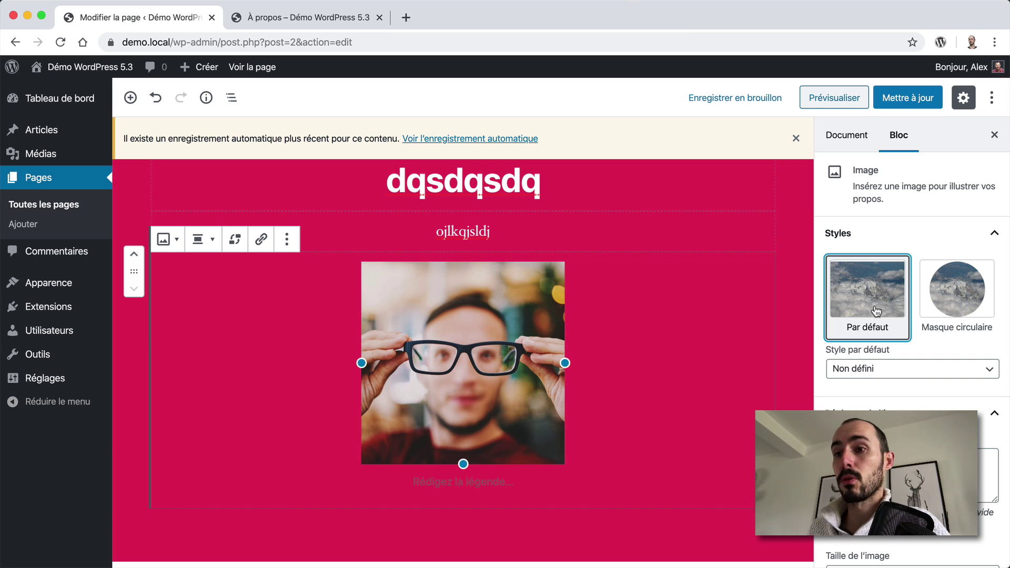
pyautogui.scroll(-10, 543, 368)
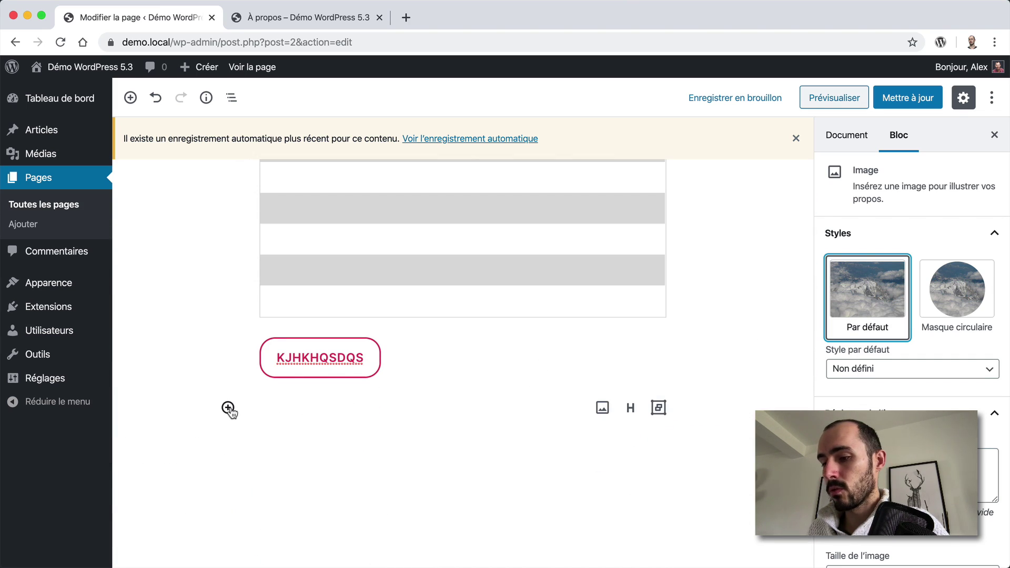
# Insert a Galerie block below the button.
pyautogui.click(228, 409)
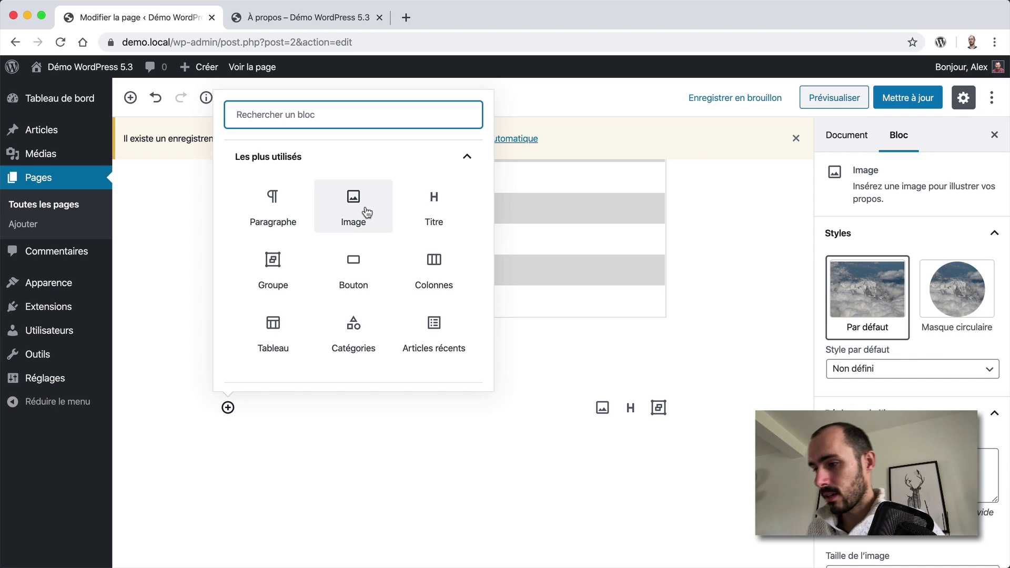
pyautogui.write('gall')
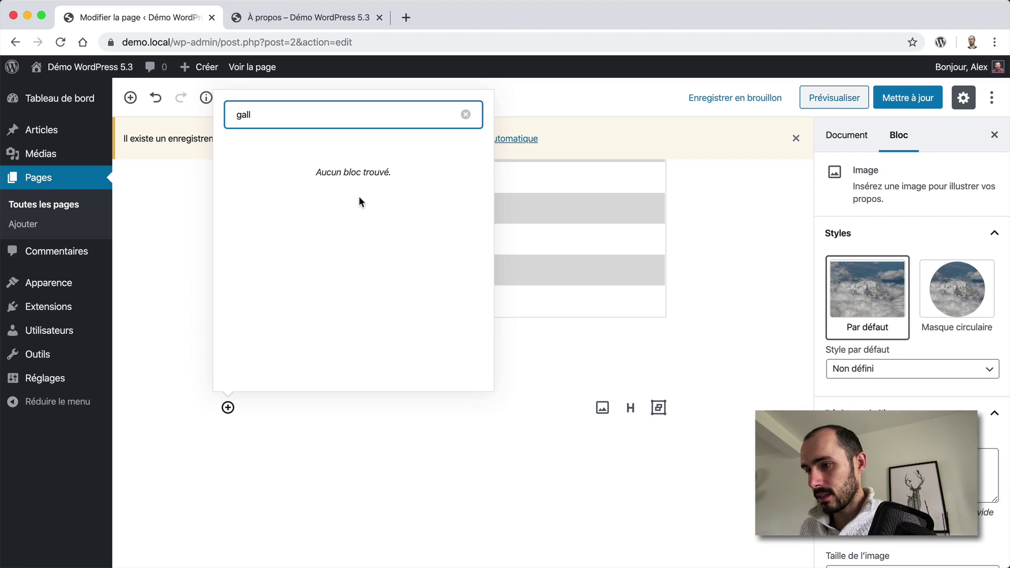
pyautogui.press('BackSpace')
pyautogui.click(273, 204)
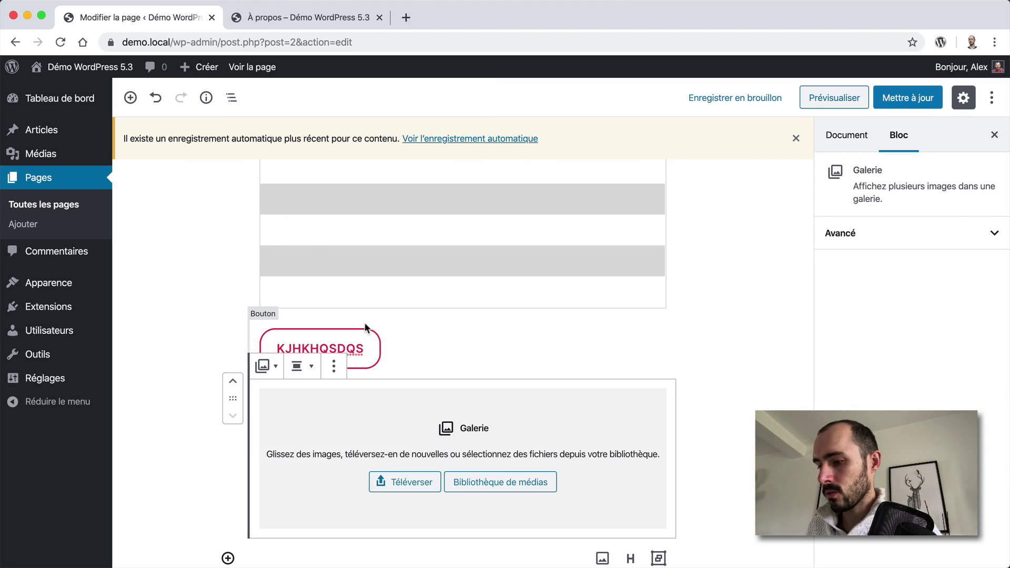
# Fill the gallery with the colour gradient, masked figure, ink cloud and pink architecture images from the media library, arranged in 4 columns.
pyautogui.click(500, 482)
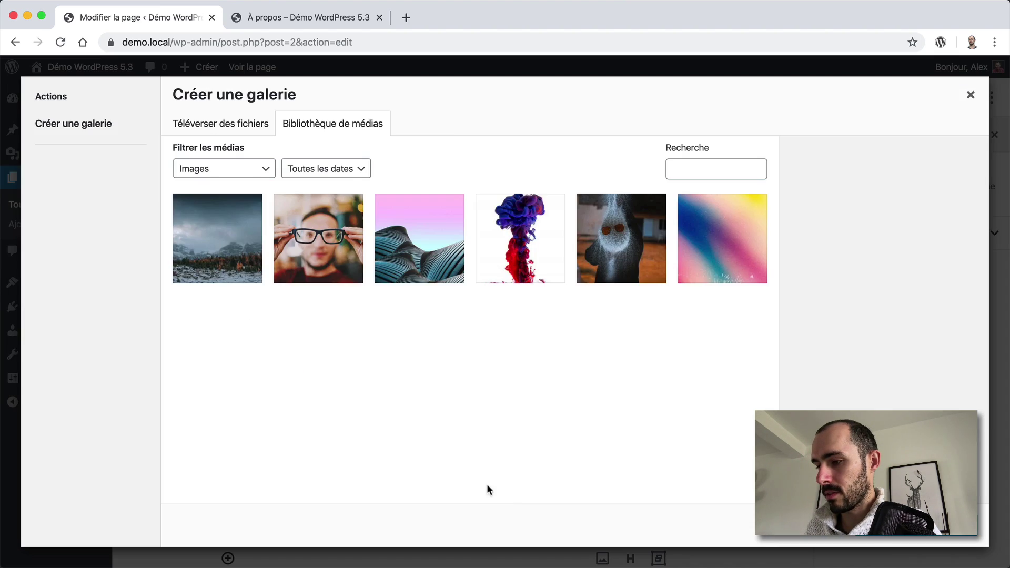
pyautogui.click(684, 239)
pyautogui.click(626, 241)
pyautogui.click(520, 235)
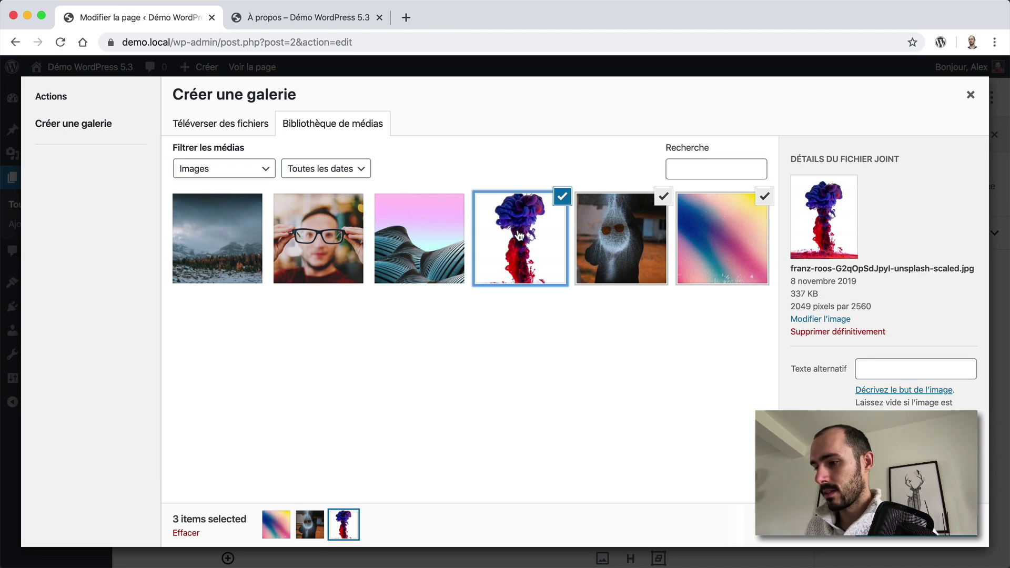
pyautogui.click(420, 225)
pyautogui.click(936, 524)
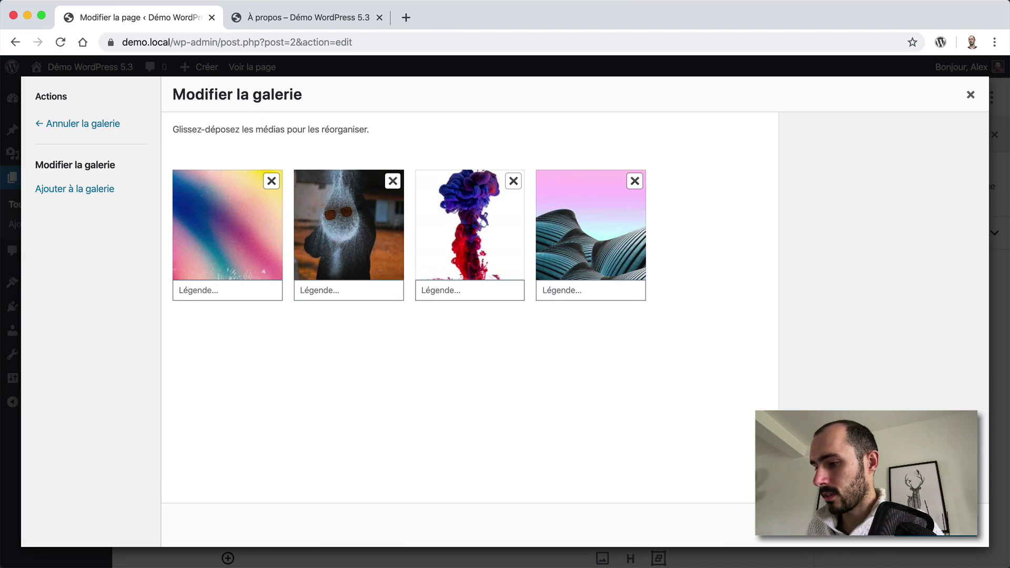
pyautogui.click(937, 524)
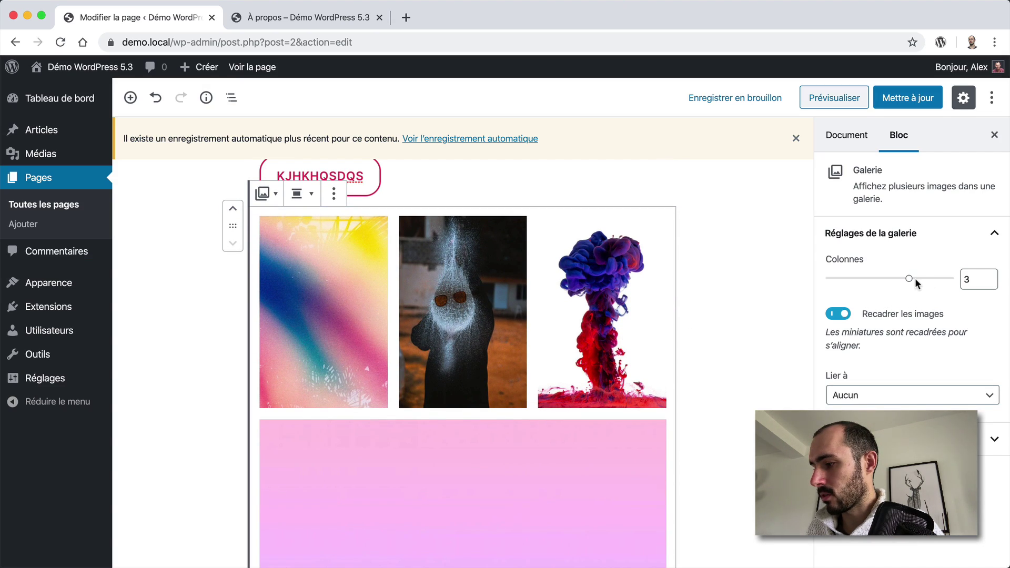
pyautogui.moveTo(915, 279); pyautogui.dragTo(936, 279)
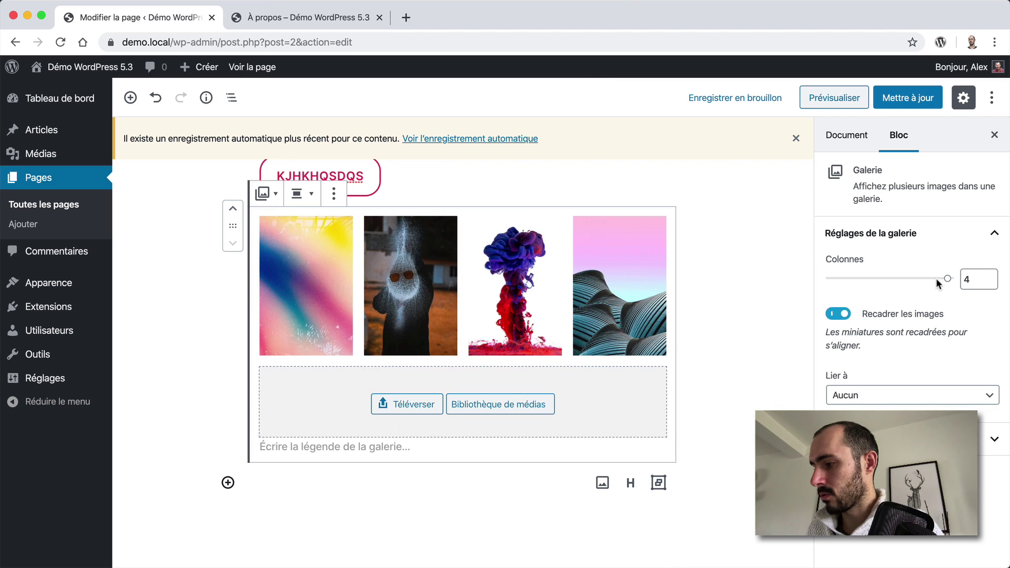
# Reorder the gallery so the ink cloud image comes last and the masked figure image comes third.
pyautogui.click(479, 295)
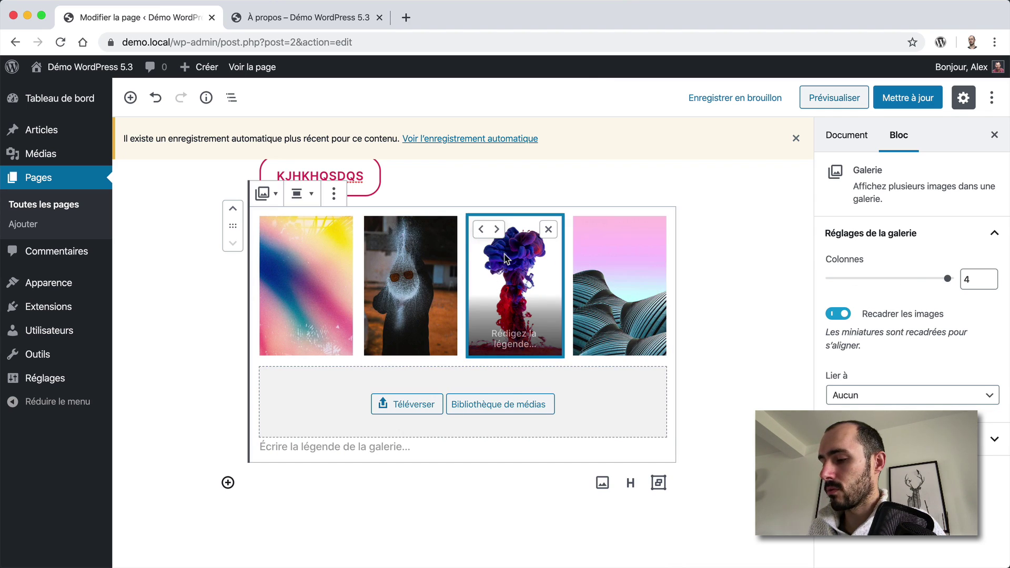
pyautogui.click(480, 229)
pyautogui.click(392, 230)
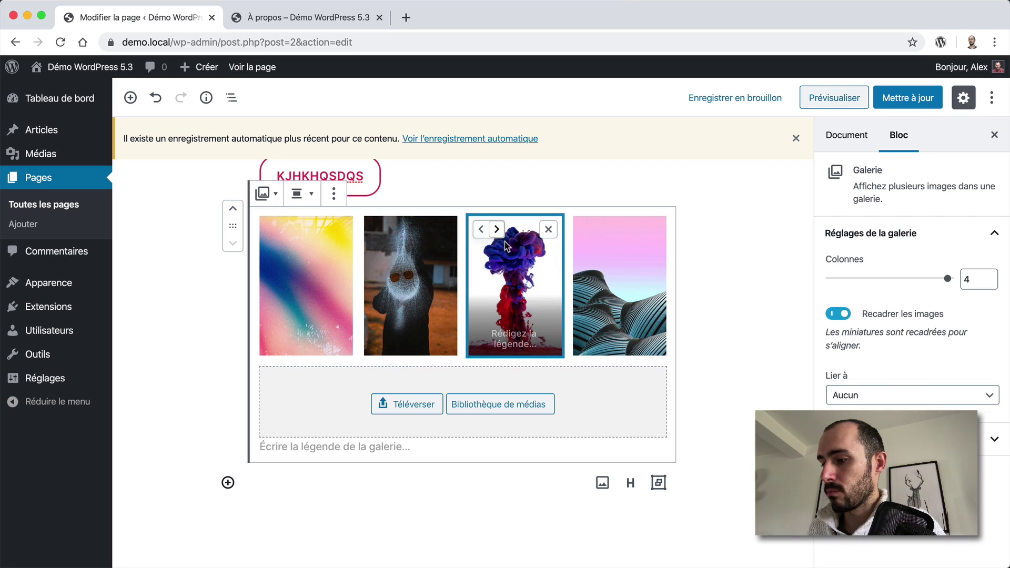
pyautogui.click(497, 230)
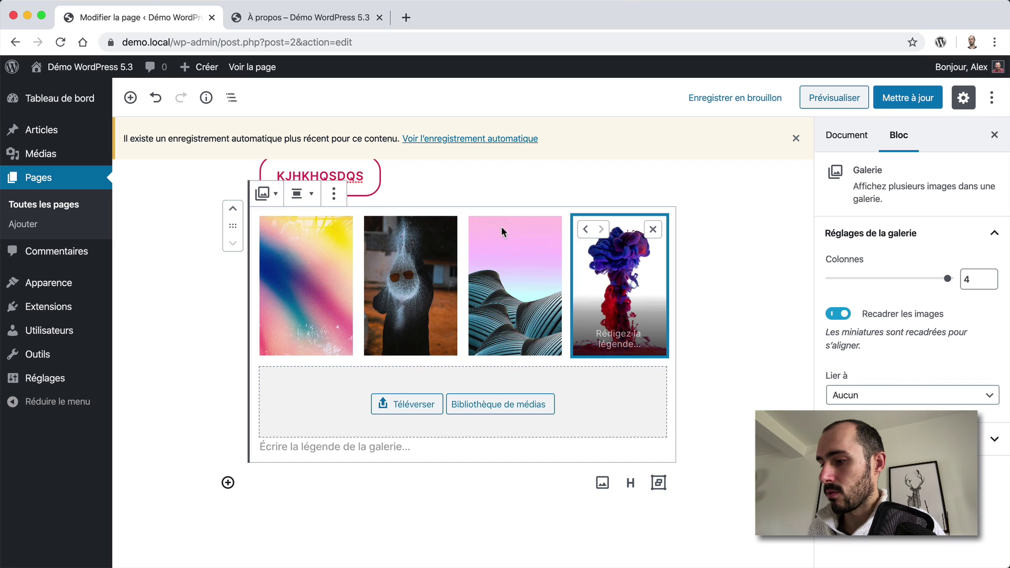
pyautogui.click(435, 266)
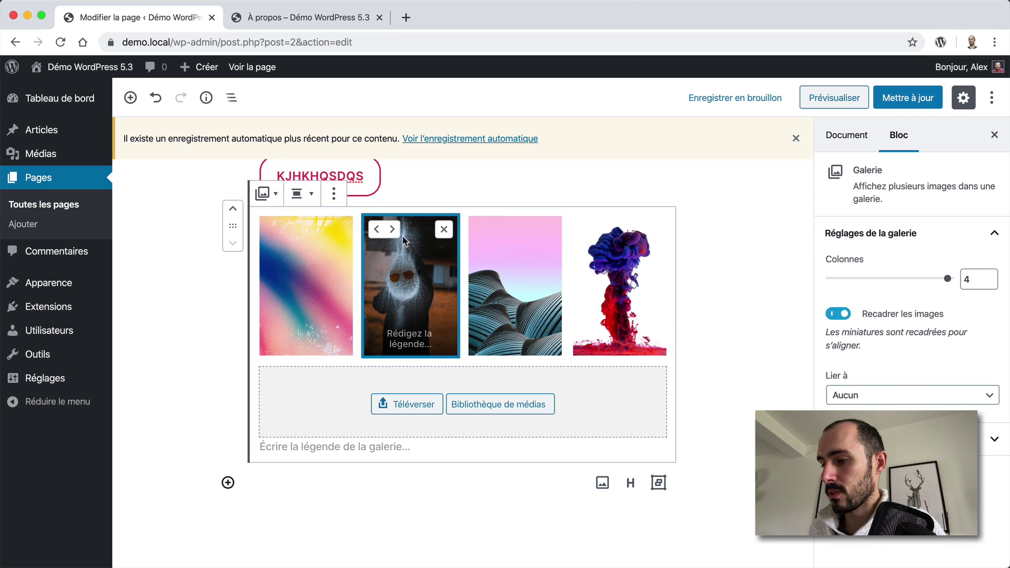
pyautogui.click(392, 230)
pyautogui.click(420, 269)
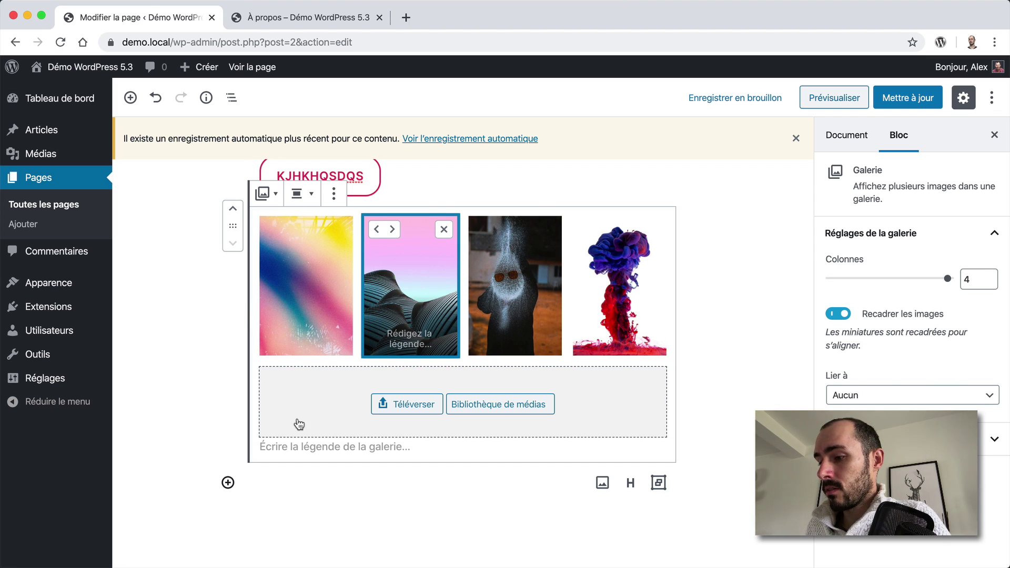
# Move the gallery block up so it sits above the button.
pyautogui.scroll(3, 298, 424)
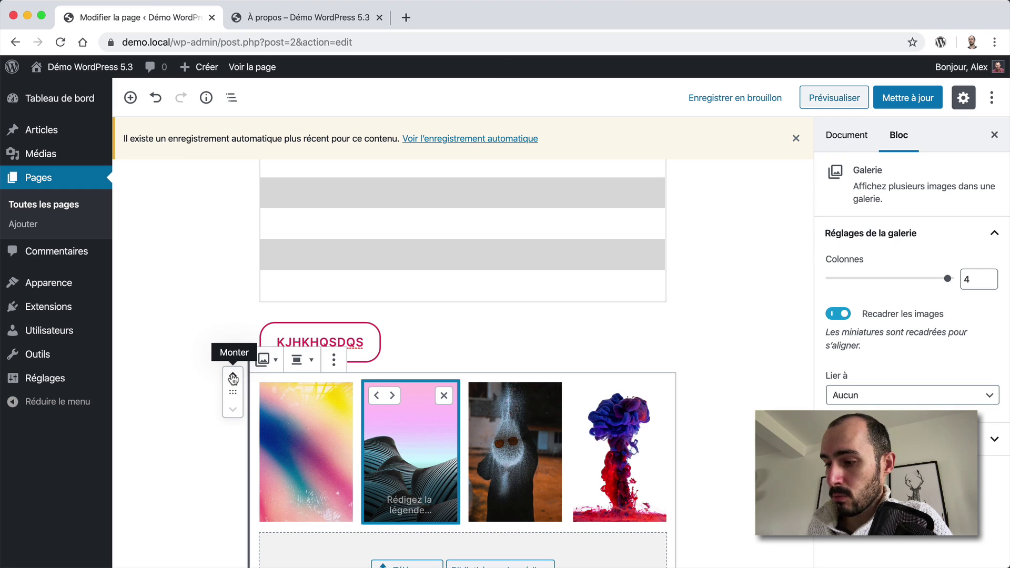
pyautogui.click(233, 378)
pyautogui.click(232, 350)
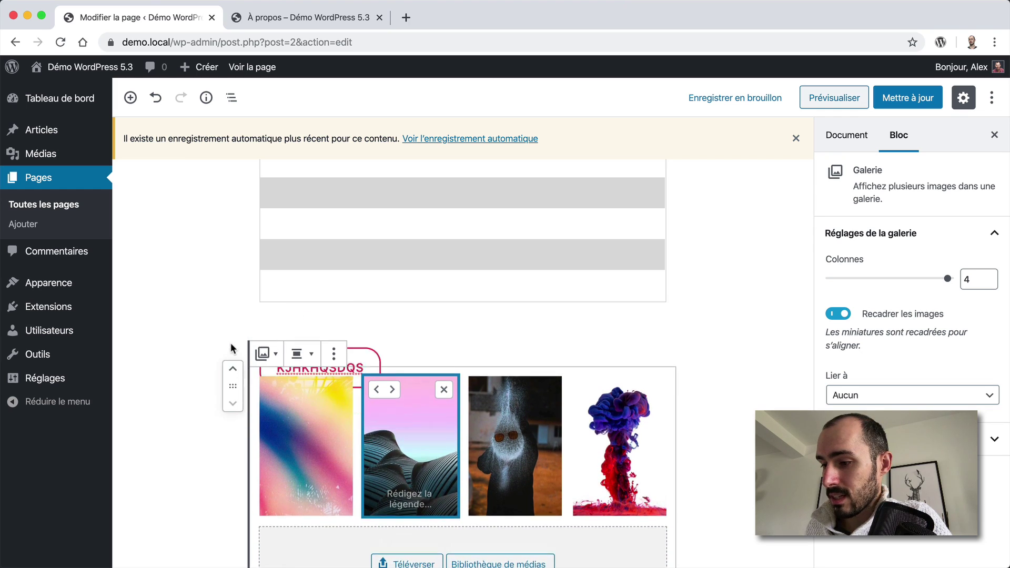
pyautogui.click(232, 374)
# Move the table block down so it sits between the gallery and the button.
pyautogui.scroll(4, 232, 372)
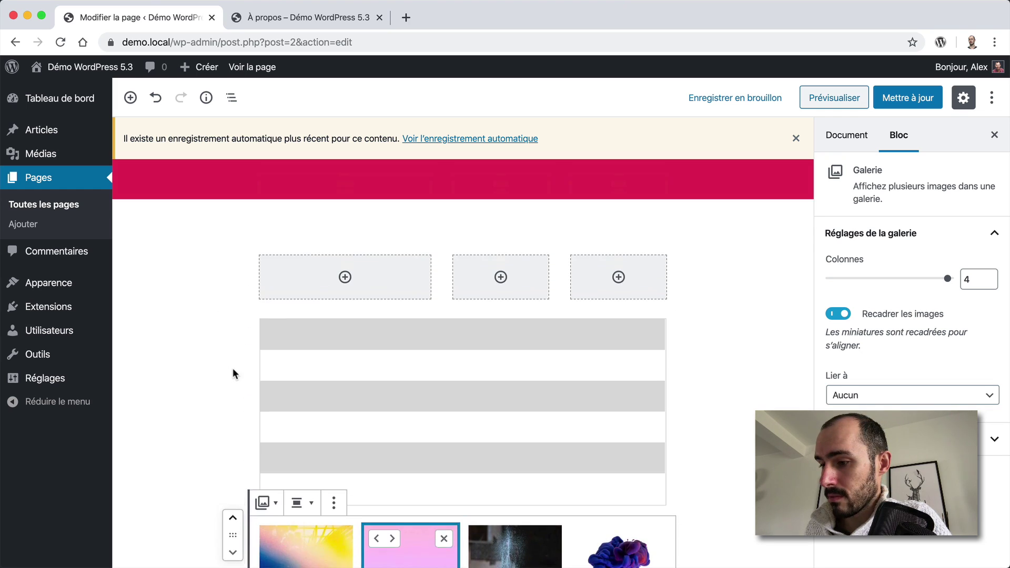
pyautogui.click(265, 339)
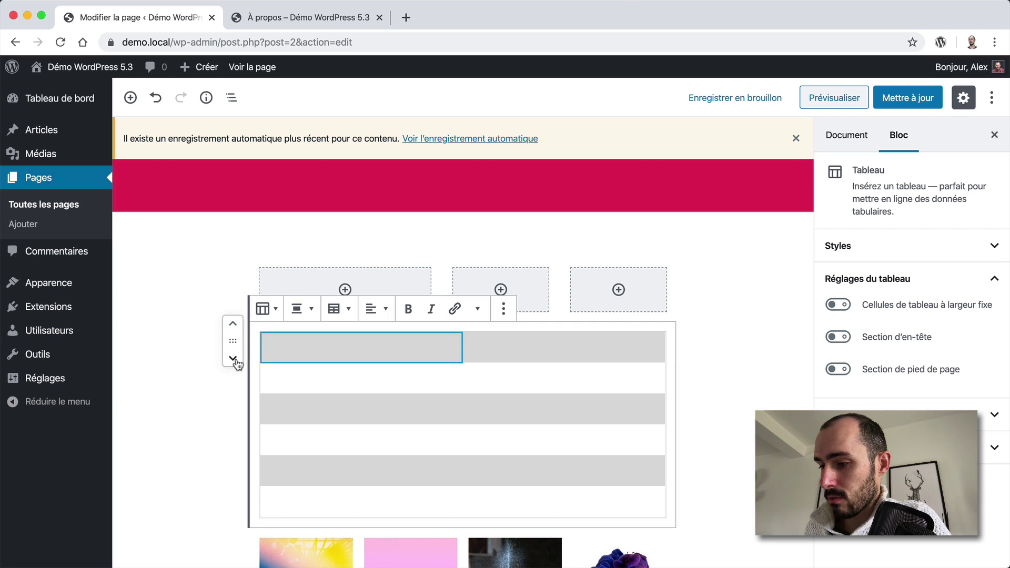
pyautogui.click(233, 359)
pyautogui.click(233, 324)
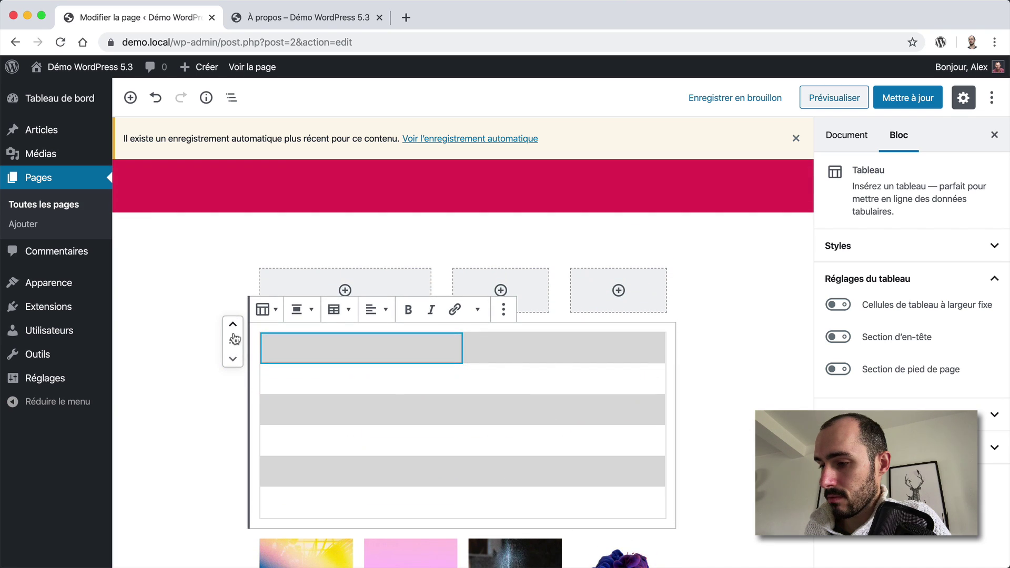
pyautogui.click(233, 359)
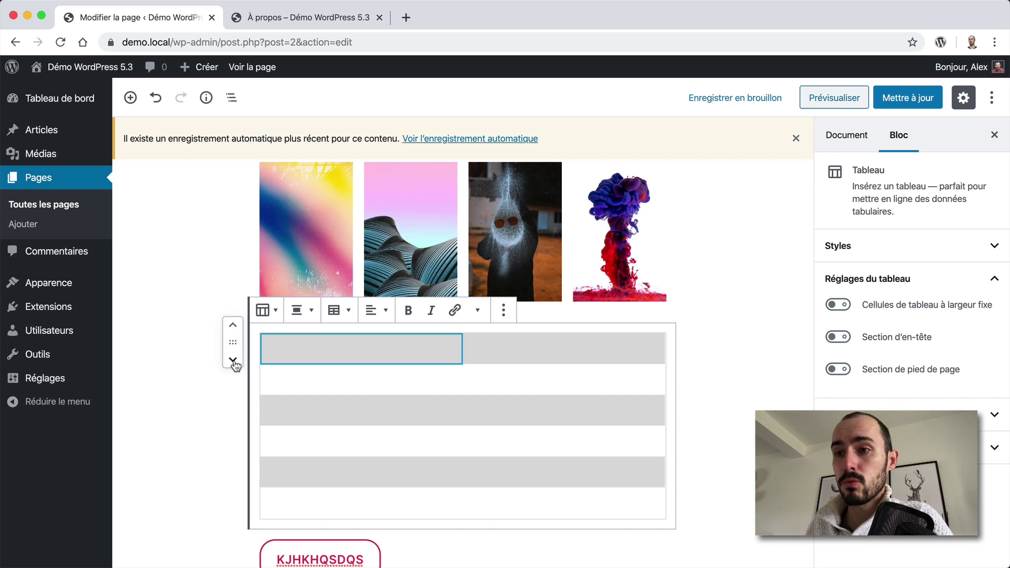
# Log out of the site, leaving the page editor without saving the changes.
pyautogui.scroll(15, 223, 420)
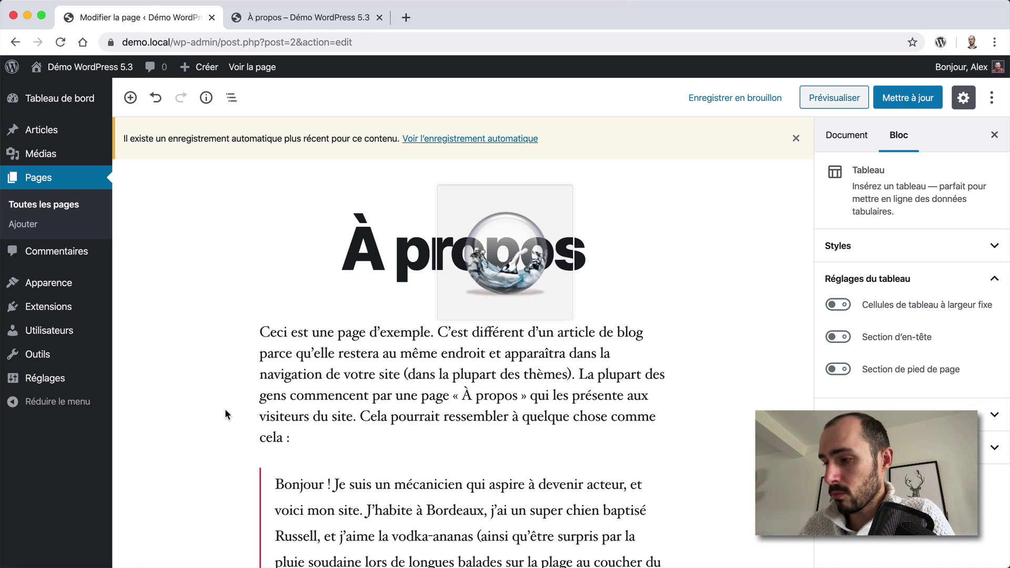
pyautogui.moveTo(962, 67)
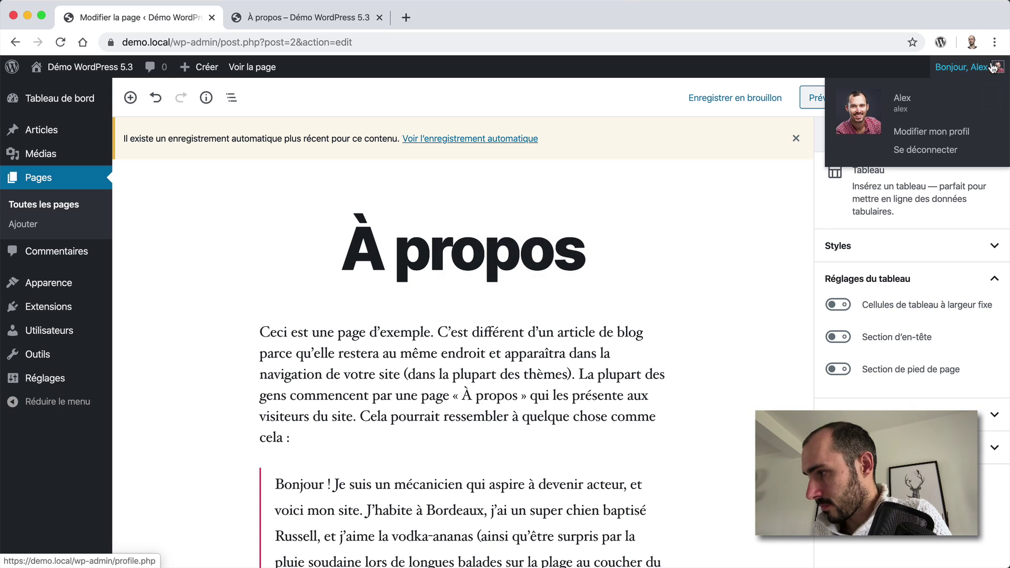
pyautogui.click(934, 148)
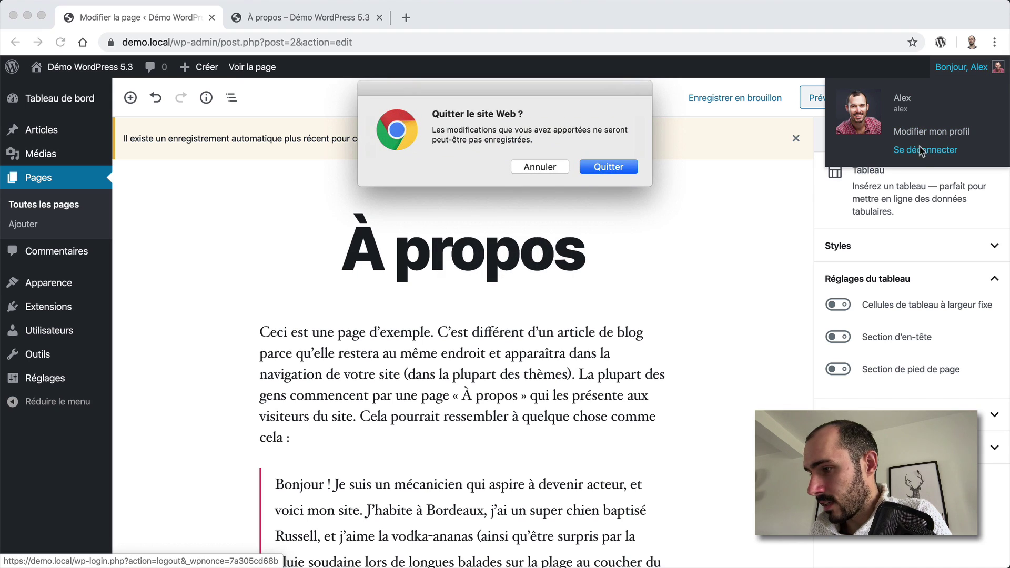
pyautogui.click(624, 166)
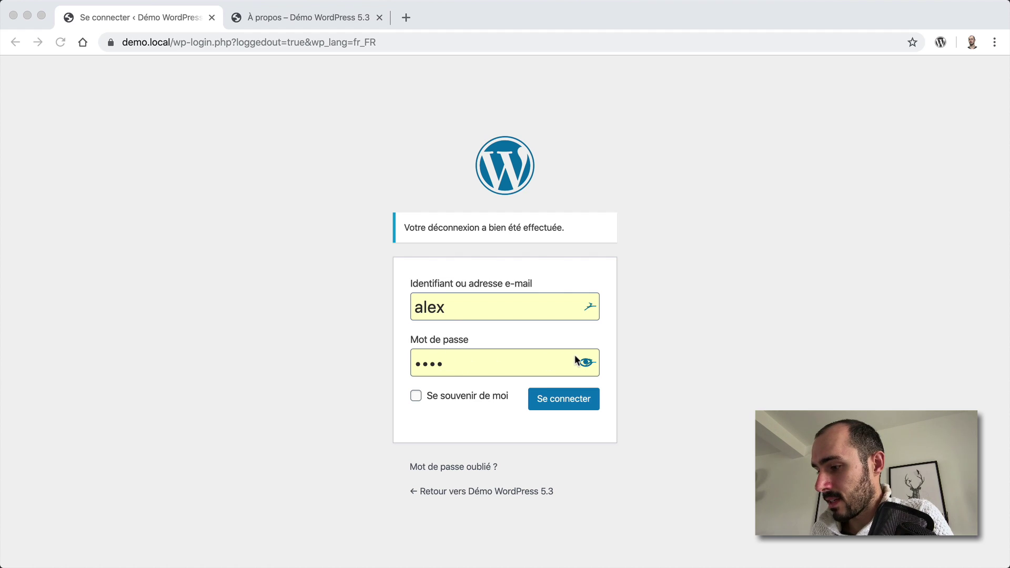
# Reveal and hide the prefilled password on the login form, and log back in to the dashboard.
pyautogui.click(618, 363)
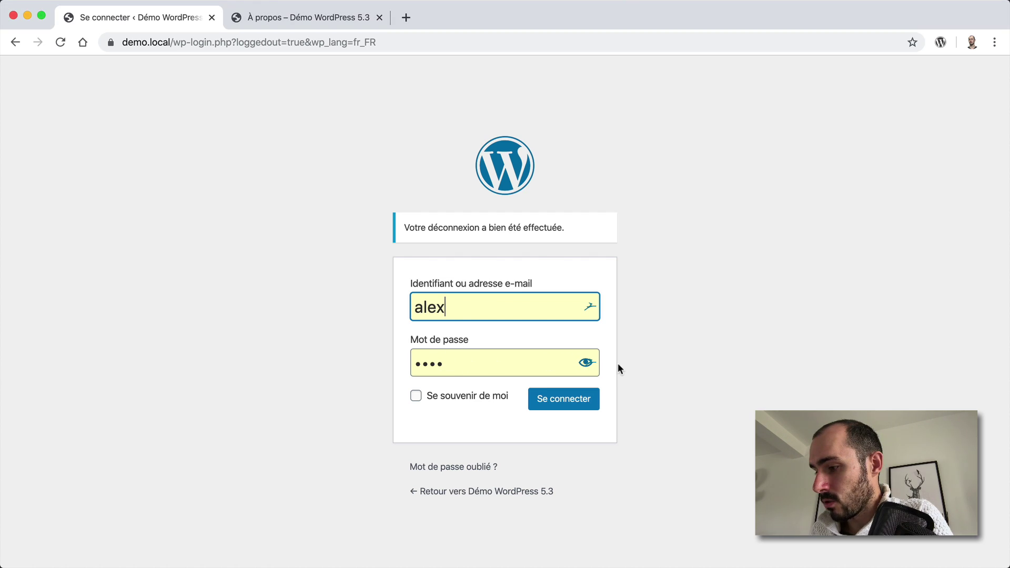
pyautogui.click(578, 369)
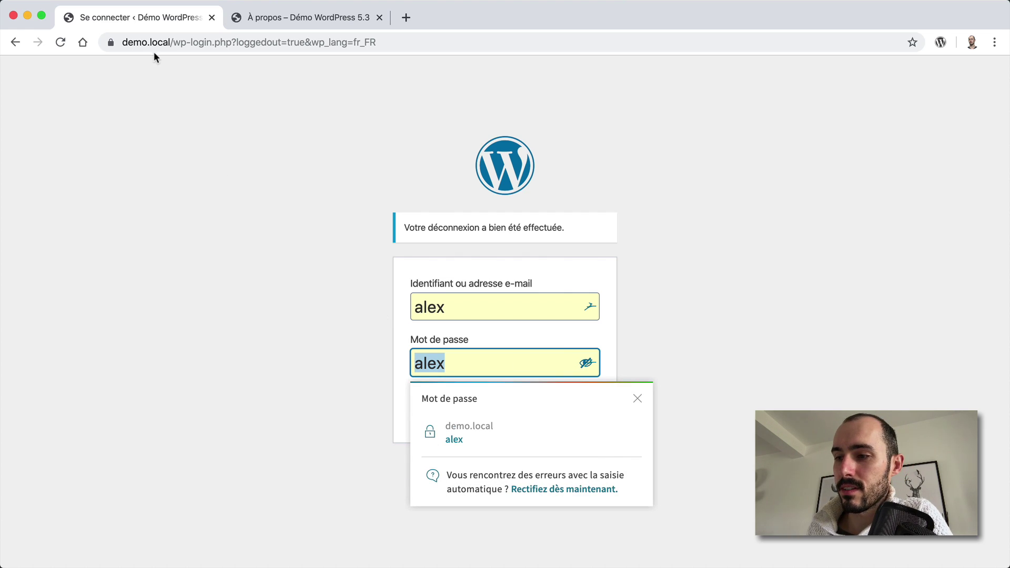
pyautogui.click(579, 370)
pyautogui.click(645, 368)
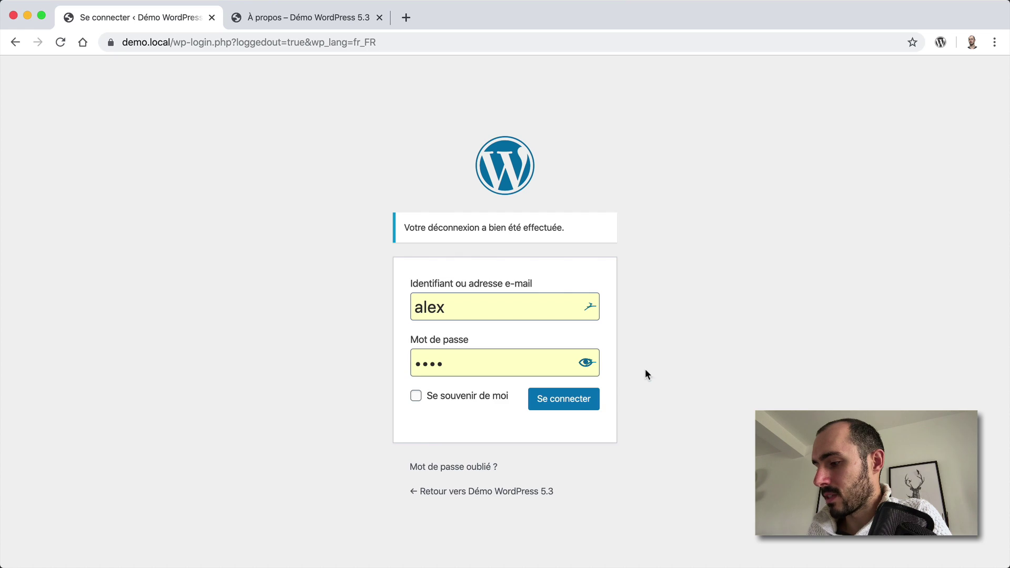
pyautogui.click(579, 403)
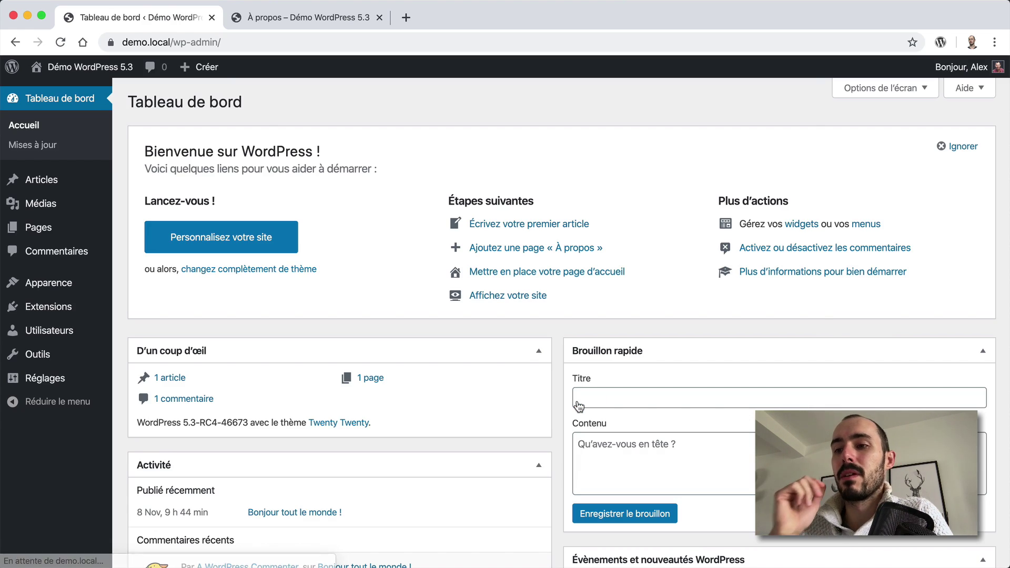